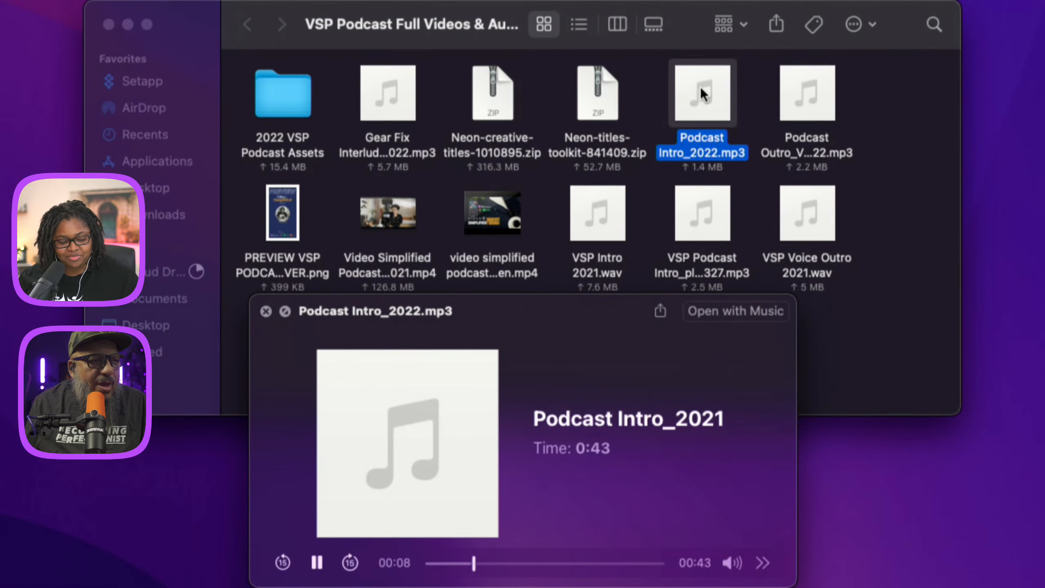
Close the podcast intro preview and preview the VSP Intro 2021.wav audio file.
key("space")
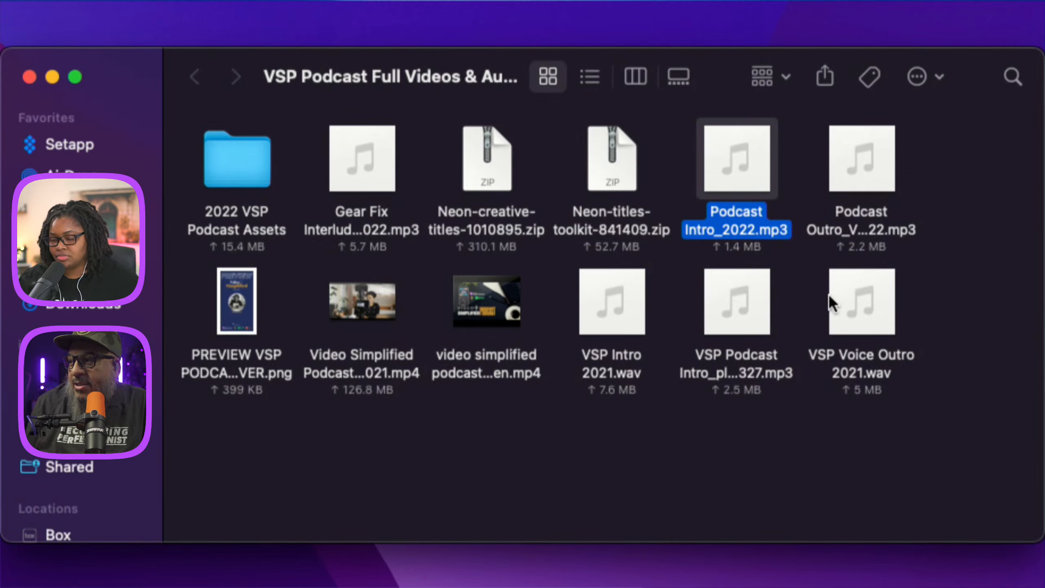
left_click(610, 301)
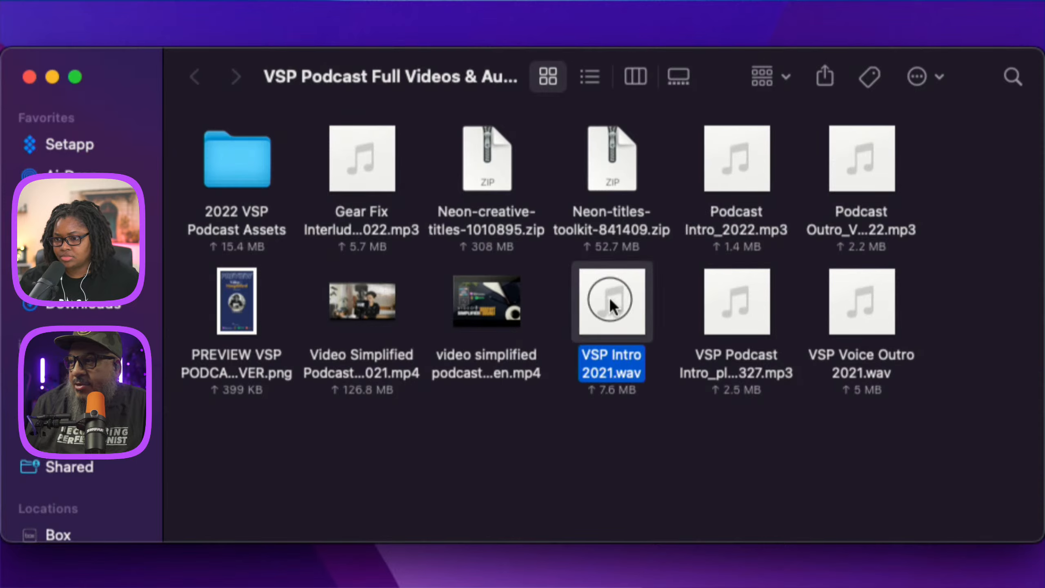
key("space")
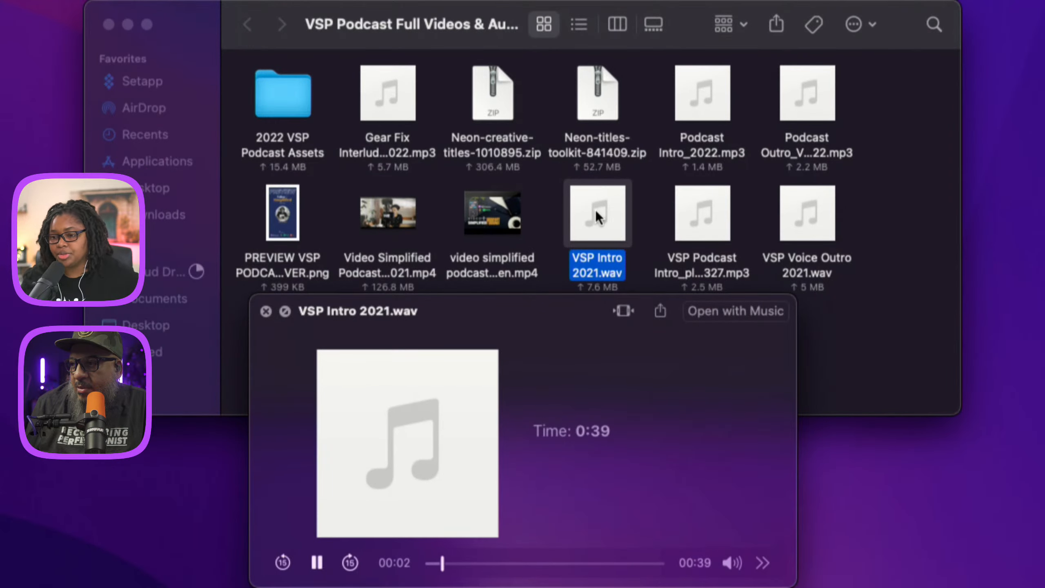
key("space")
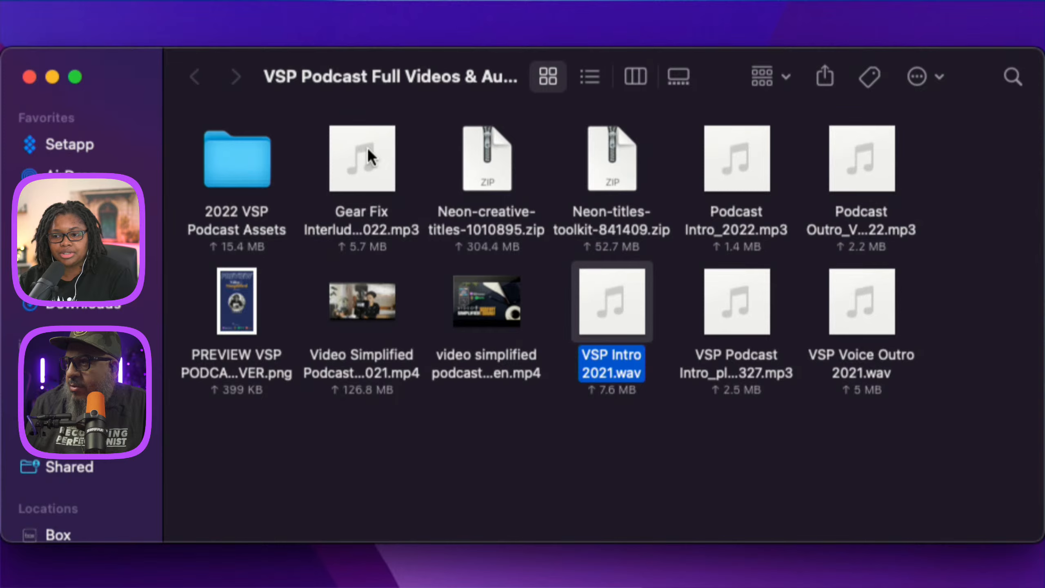
Open the 2022 VSP Podcast Assets folder and extract the Glitch-data-transfer zip with Archive Utility.
left_click(211, 151)
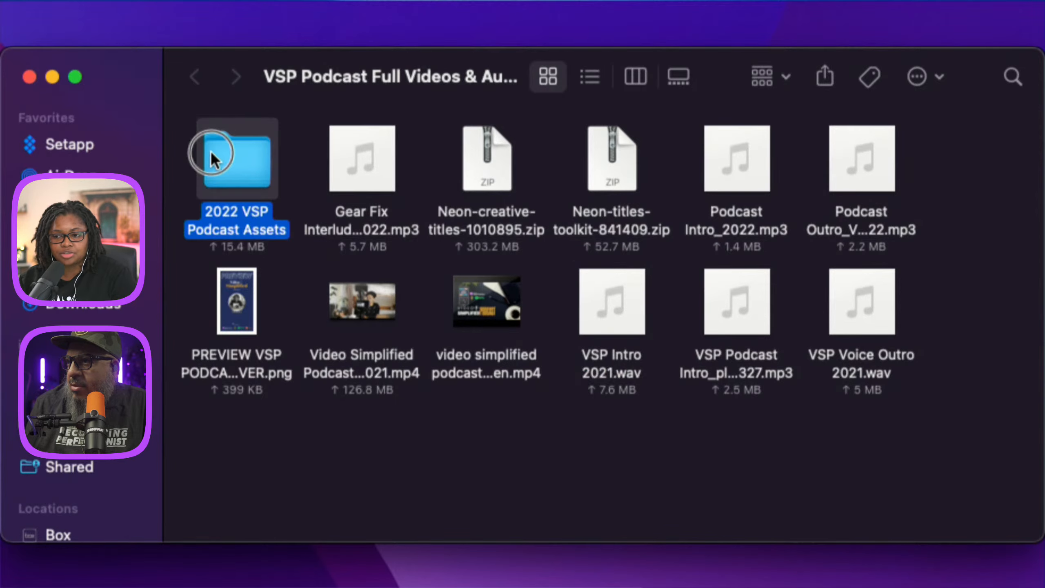
double_click(237, 156)
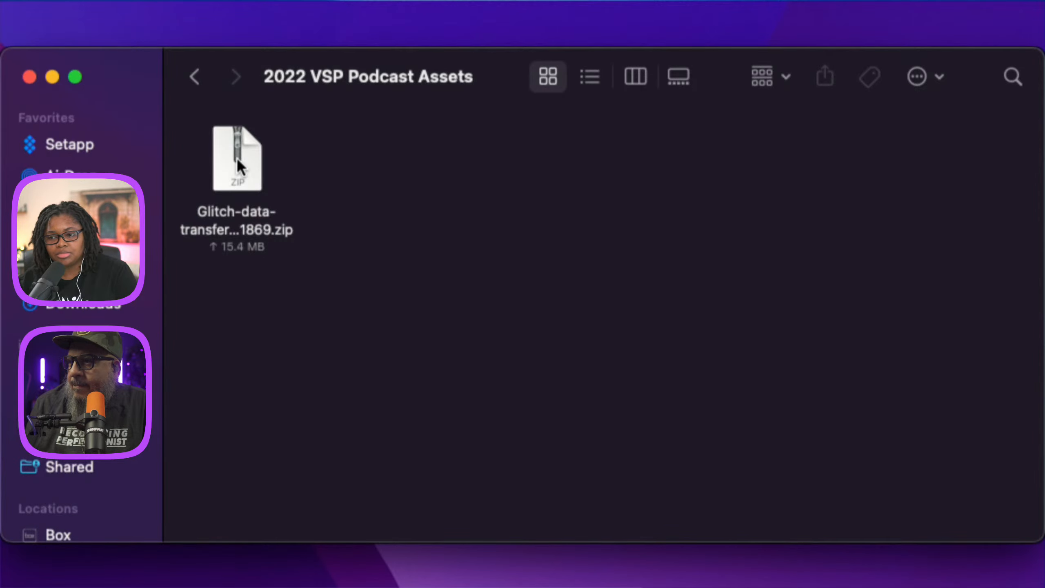
right_click(237, 157)
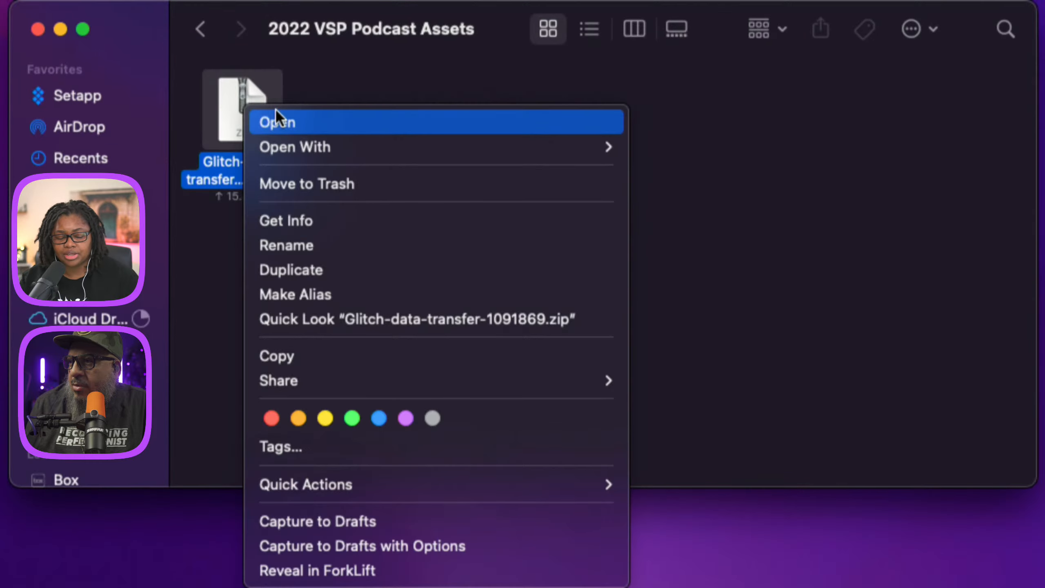
mouse_move(426, 200)
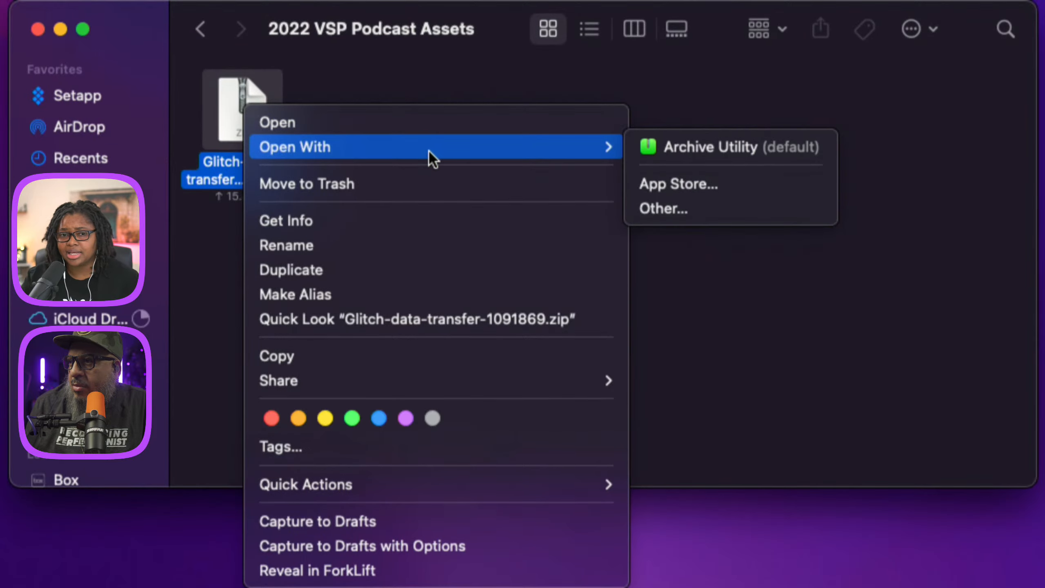
left_click(672, 148)
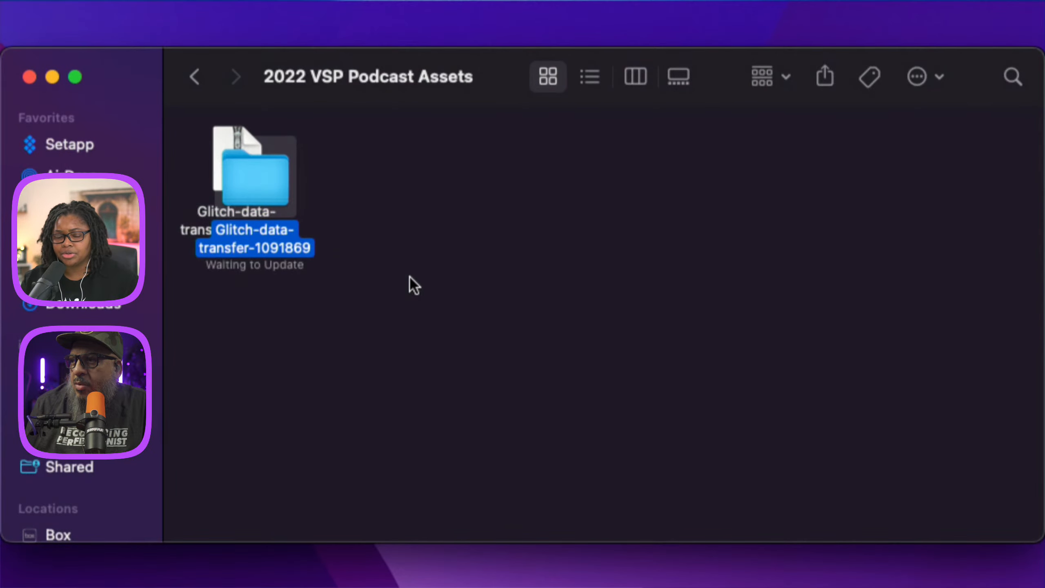
Open the extracted Glitch-data-transfer-1091869 folder and preview each of its four MA_OriginalSound glitch wav files.
double_click(260, 183)
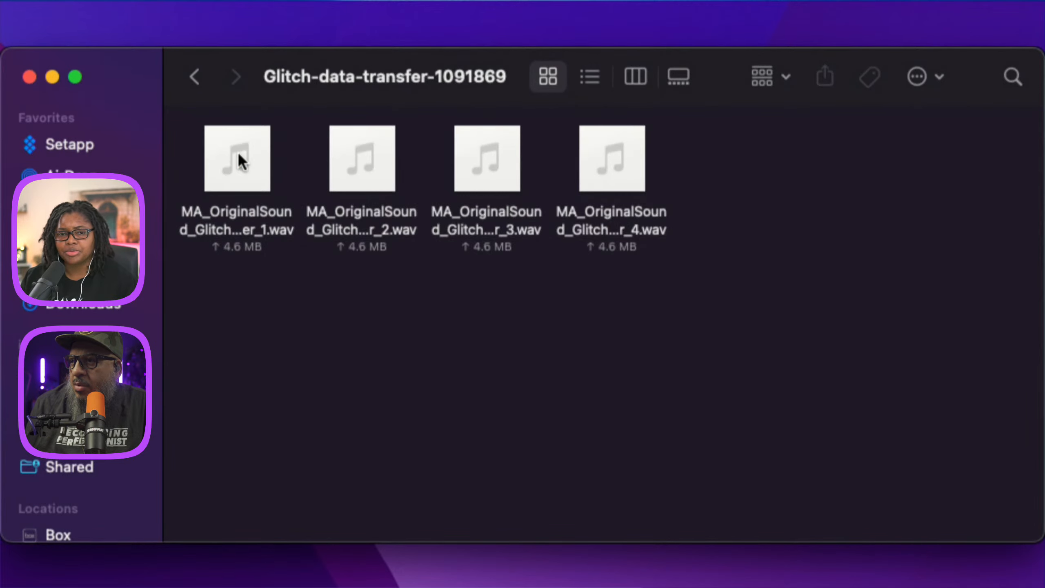
left_click(239, 158)
key("space")
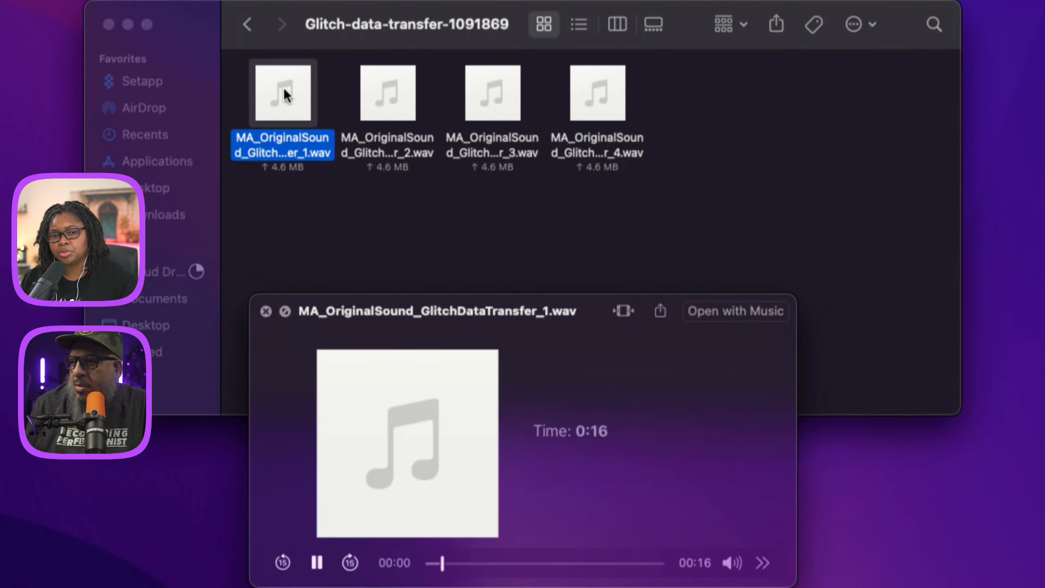
key("space")
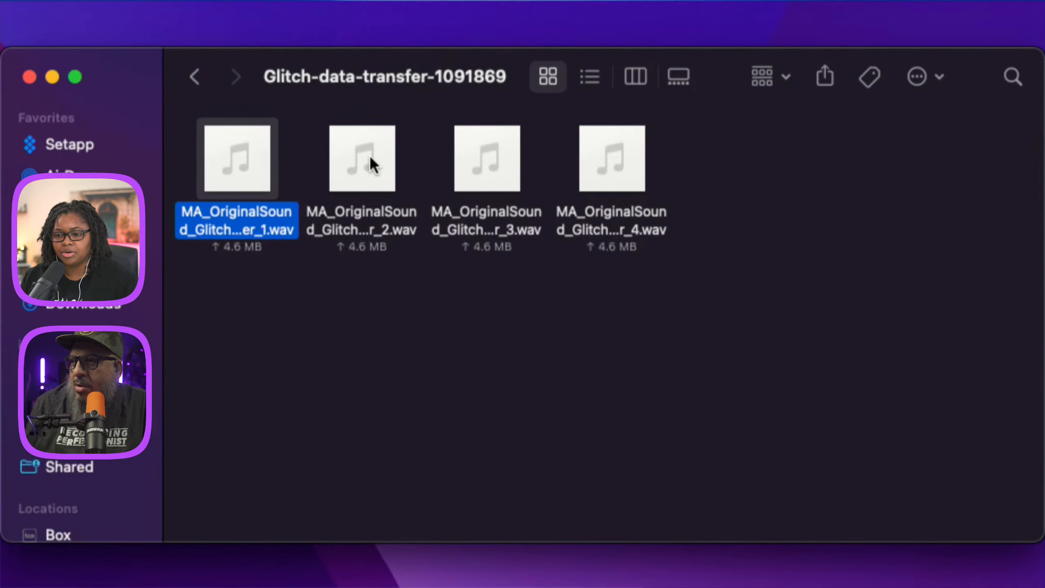
left_click(395, 92)
key("space")
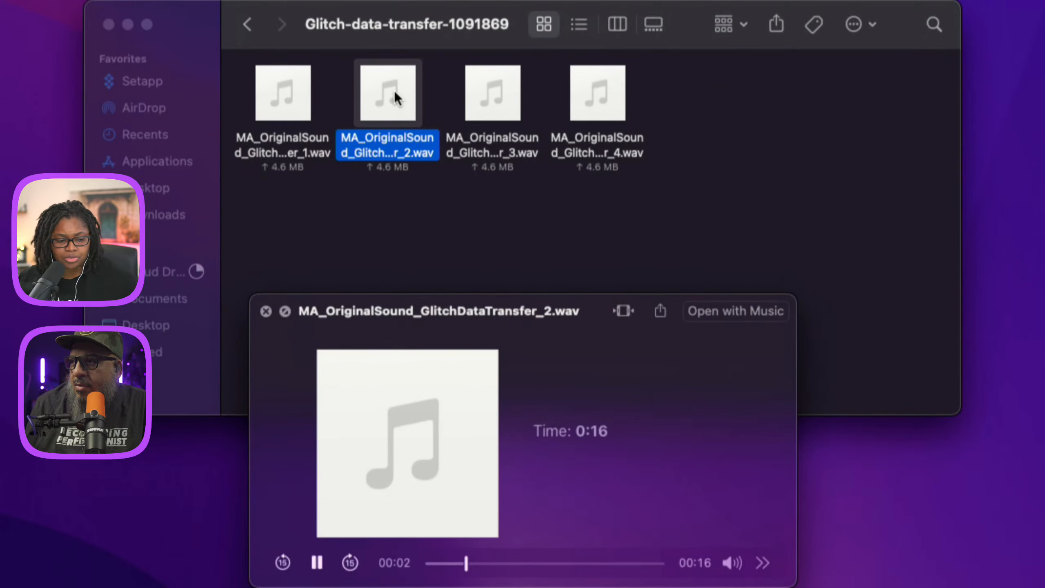
key("space")
left_click(498, 93)
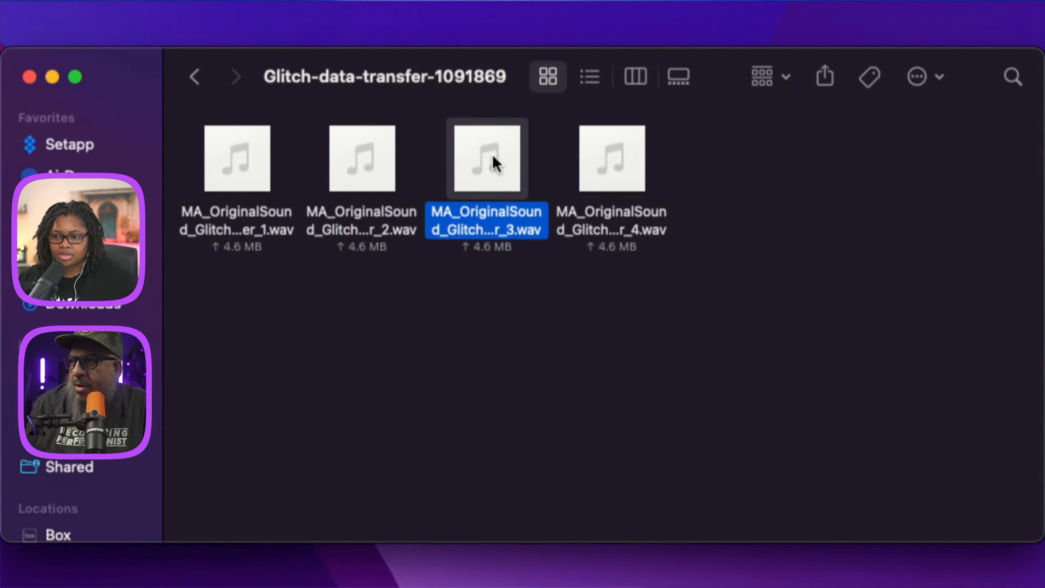
key("space")
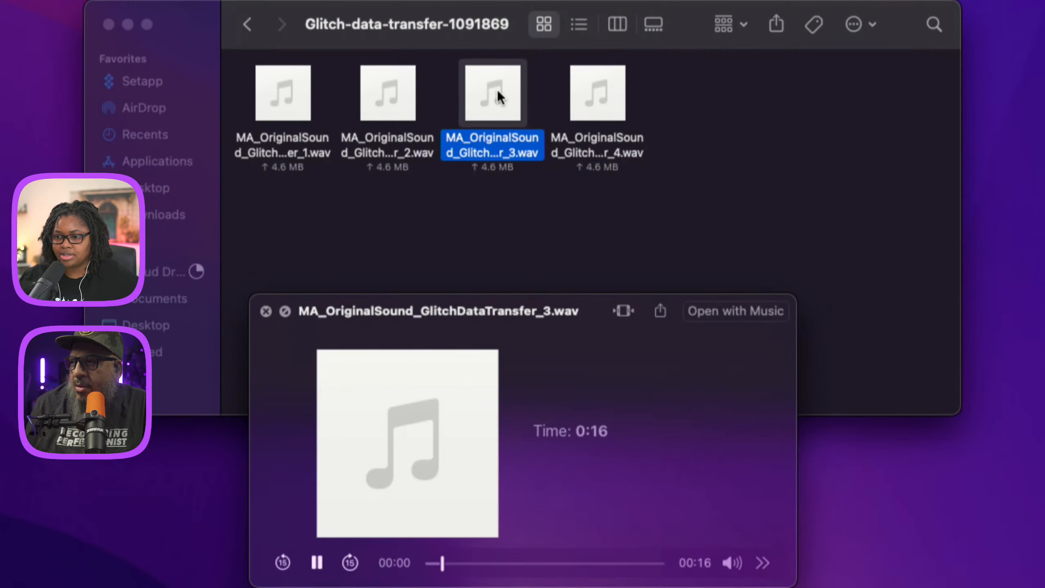
key("space")
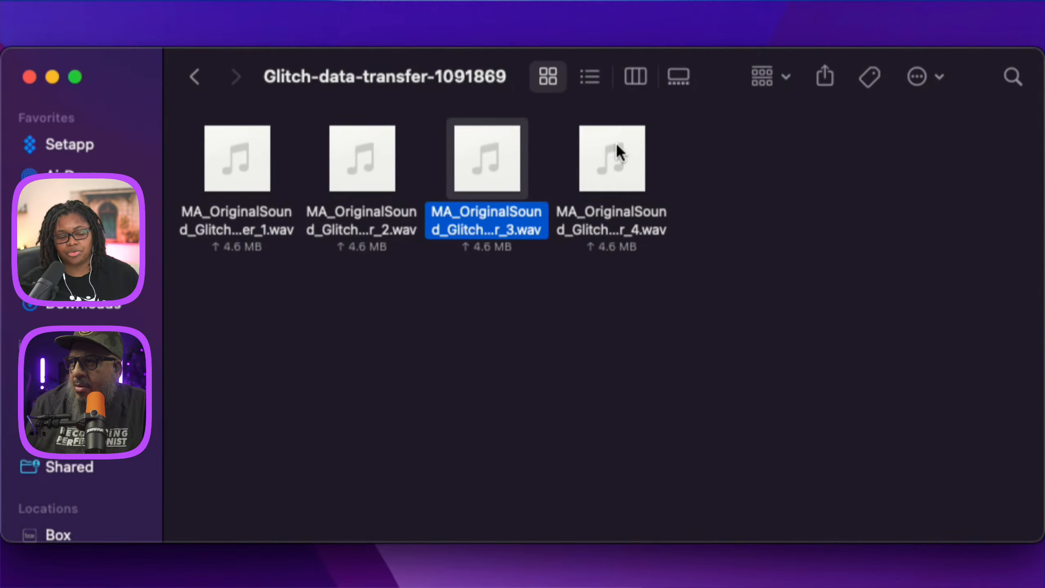
left_click(602, 81)
key("space")
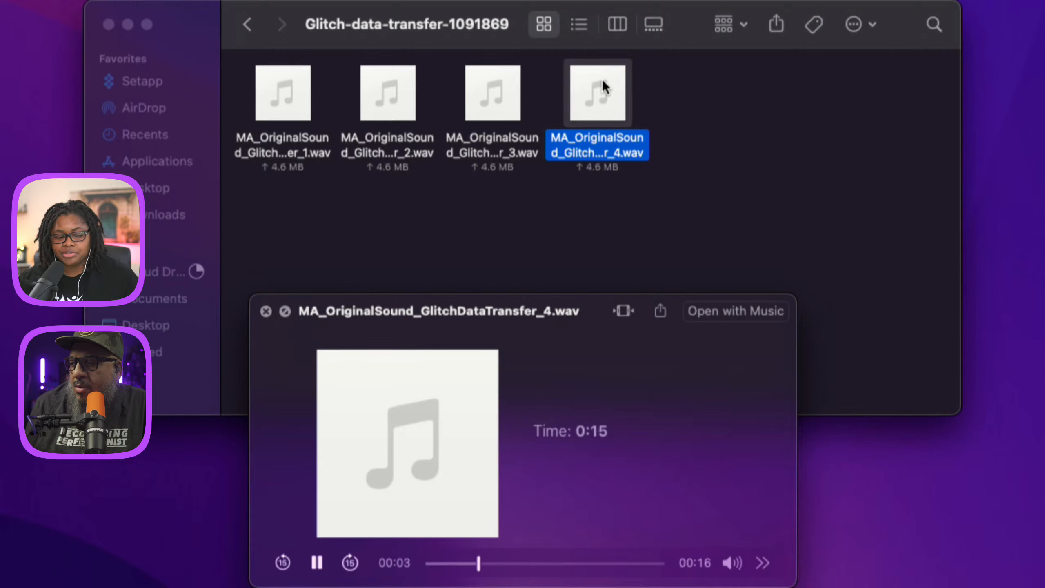
key("space")
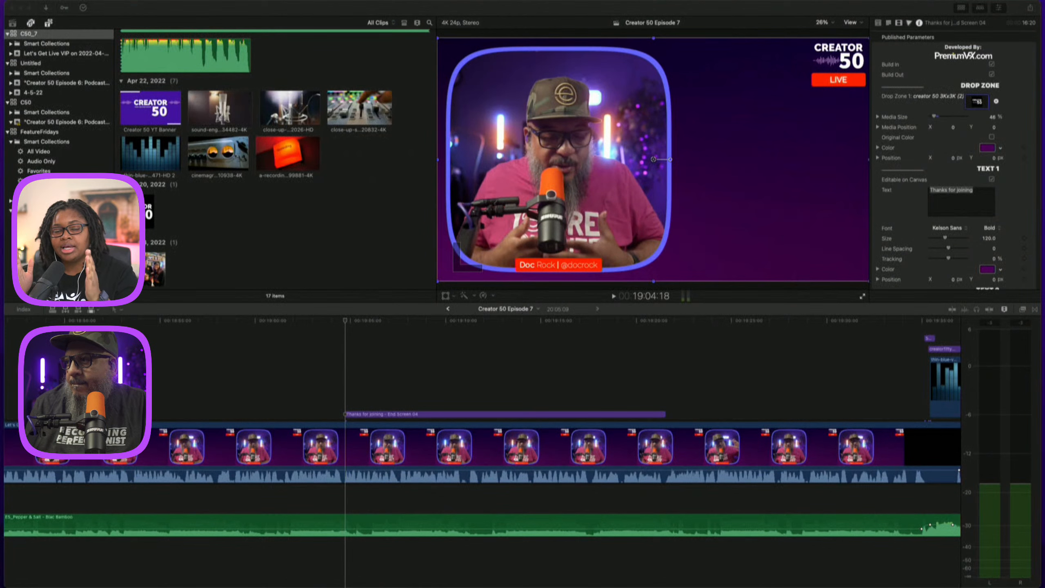
Switch to Final Cut Pro and play back the Creator 50 Episode 7 timeline from its start.
left_click(775, 362)
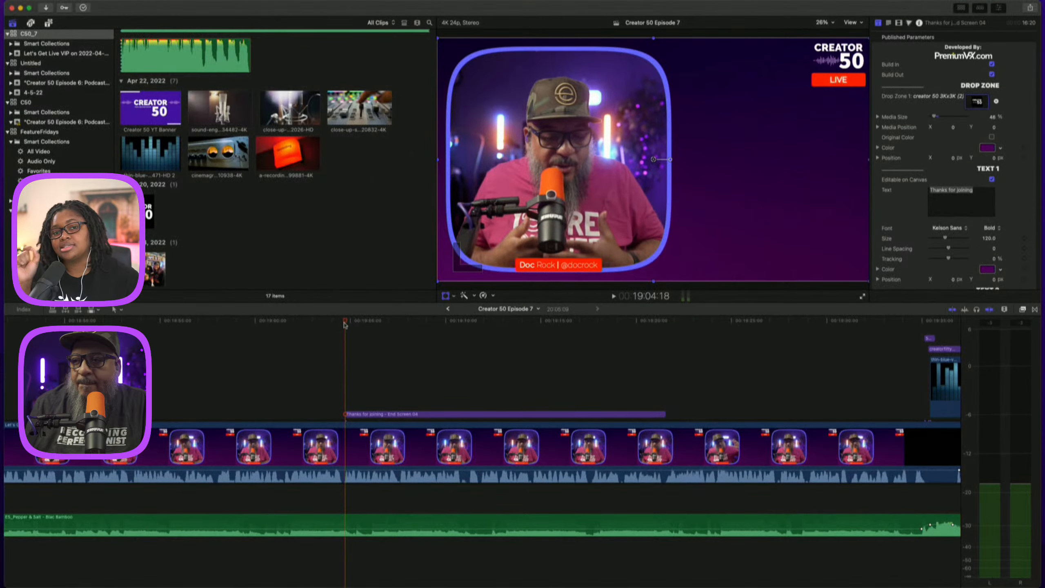
left_click_drag(345, 325, 271, 323)
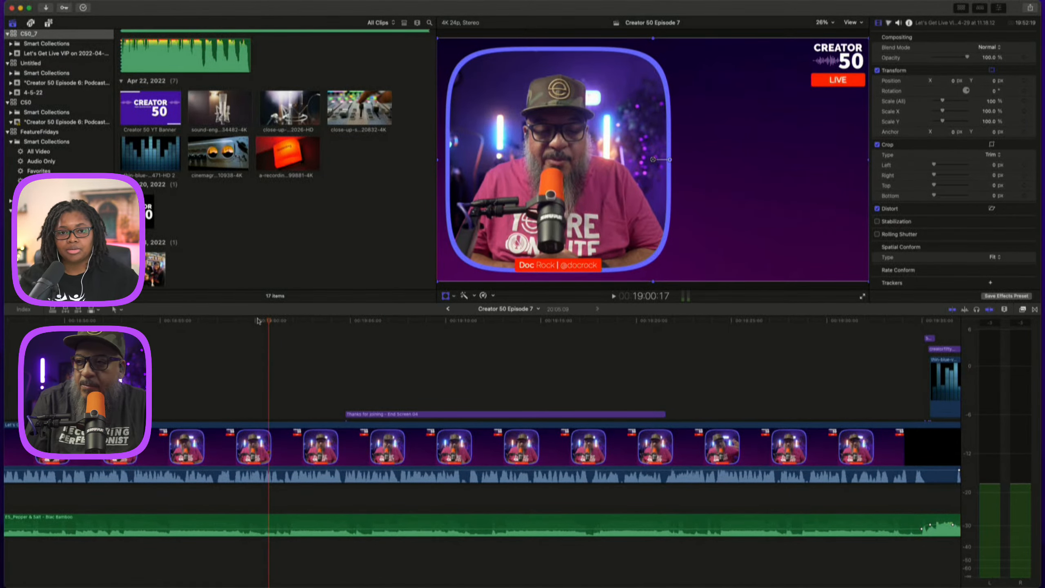
key("Home")
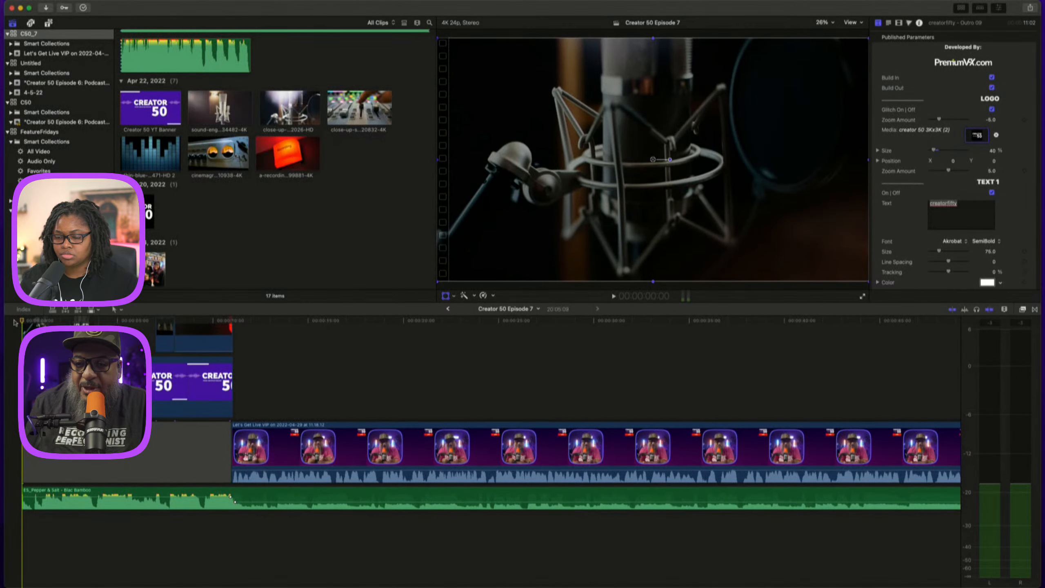
key("space")
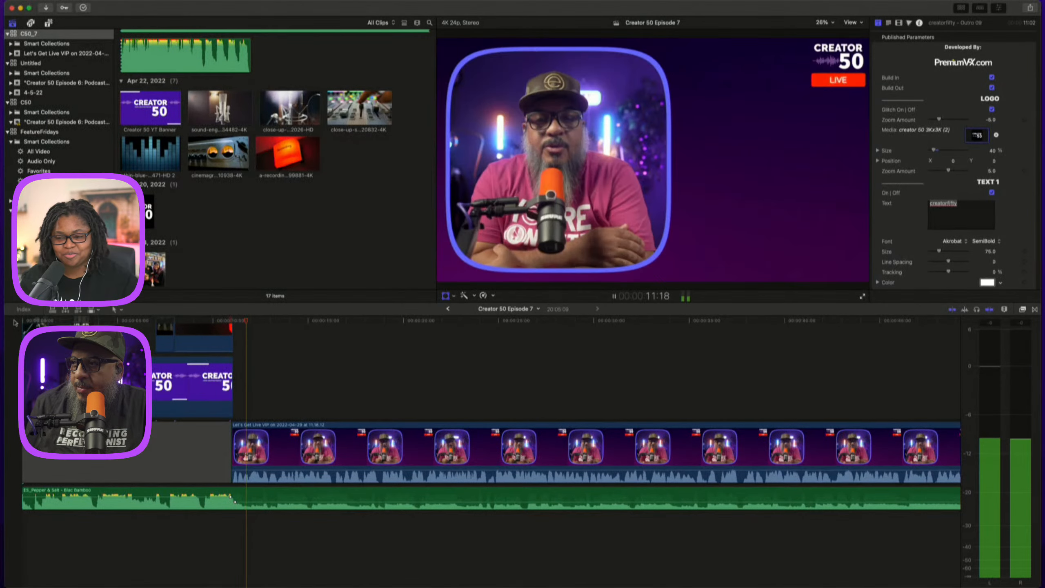
key("space")
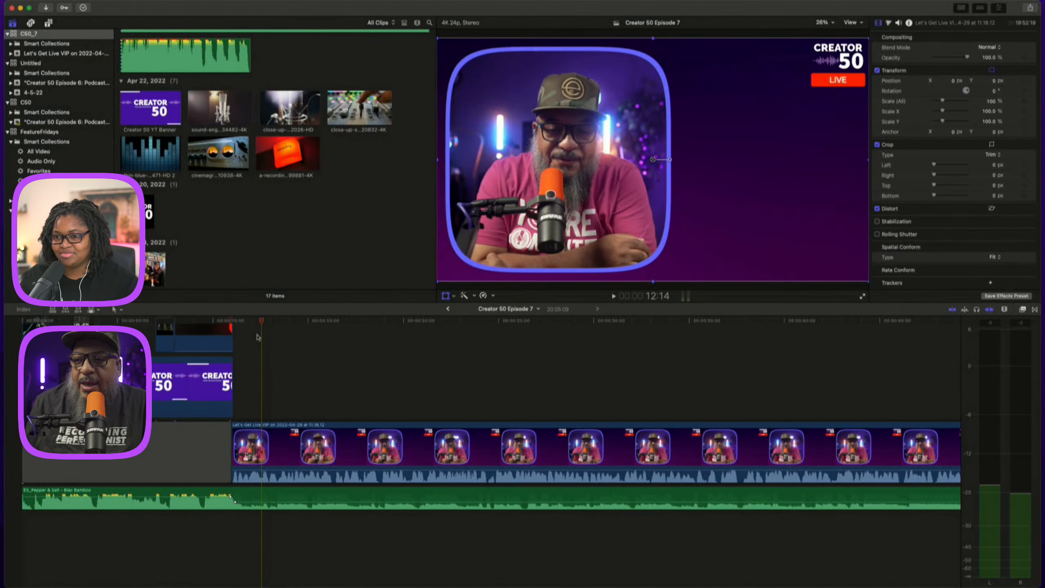
key("Home")
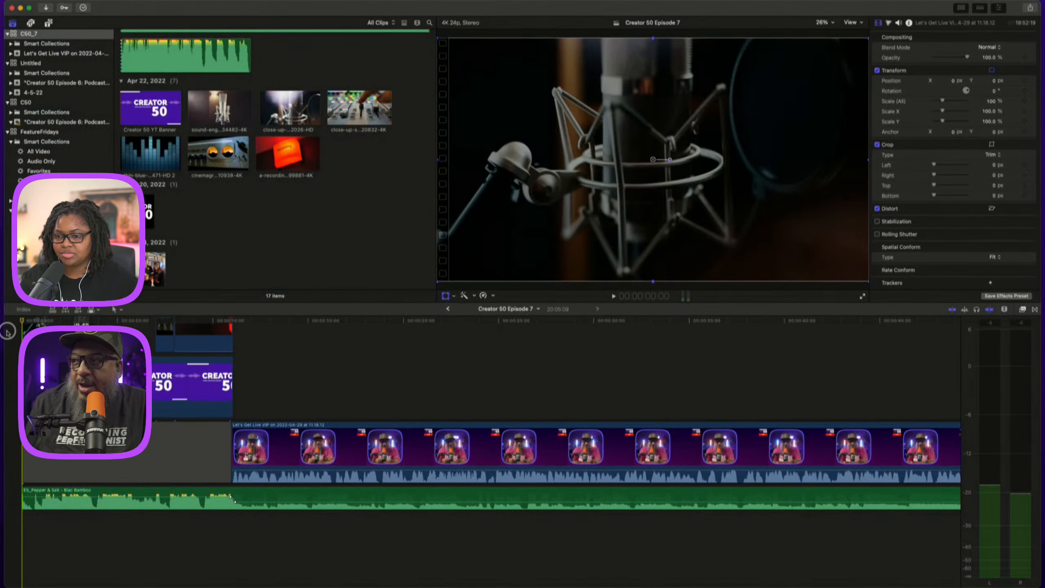
key("space")
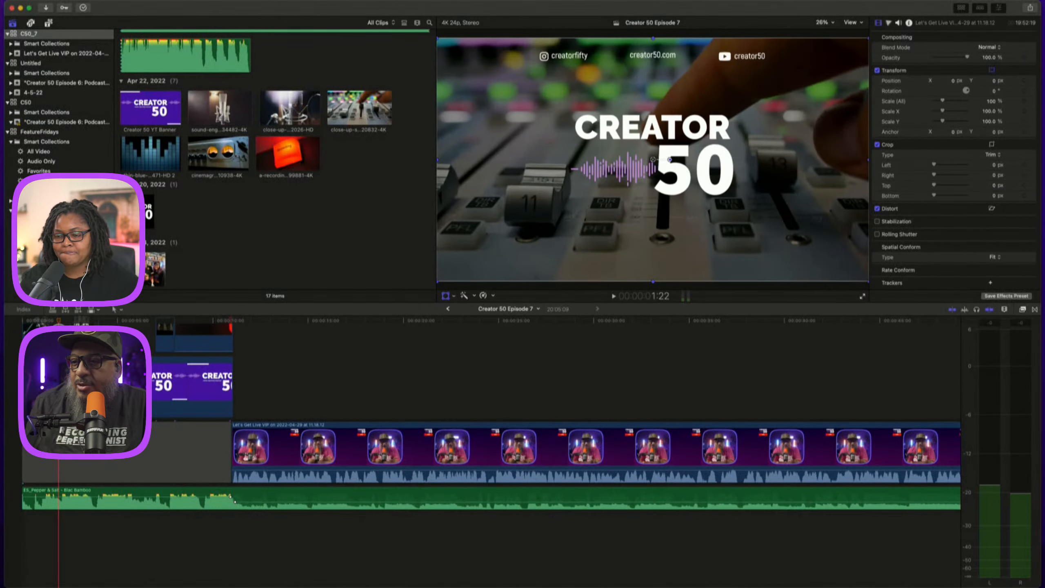
key("Home")
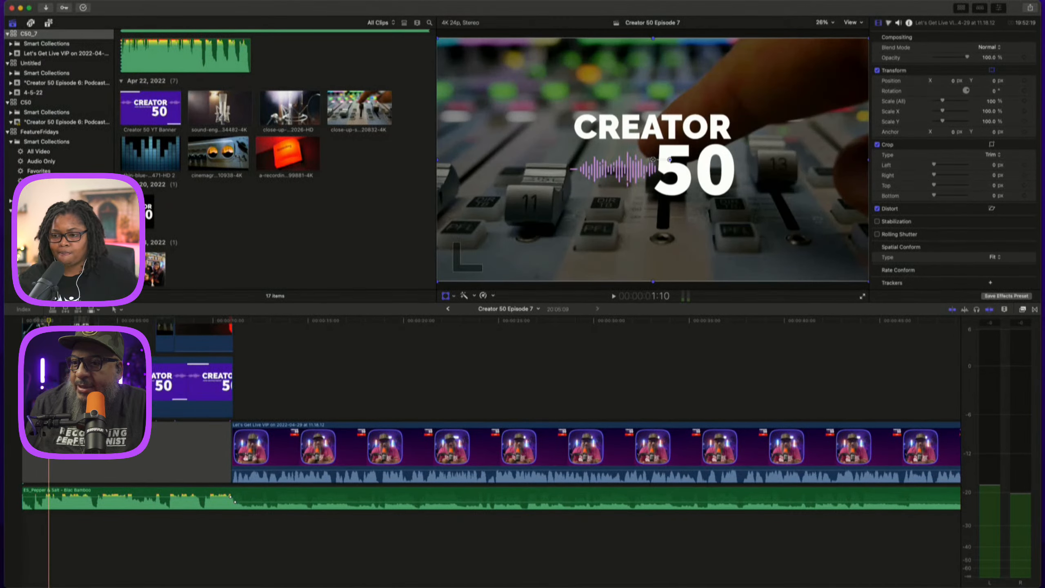
key("Home")
key("space")
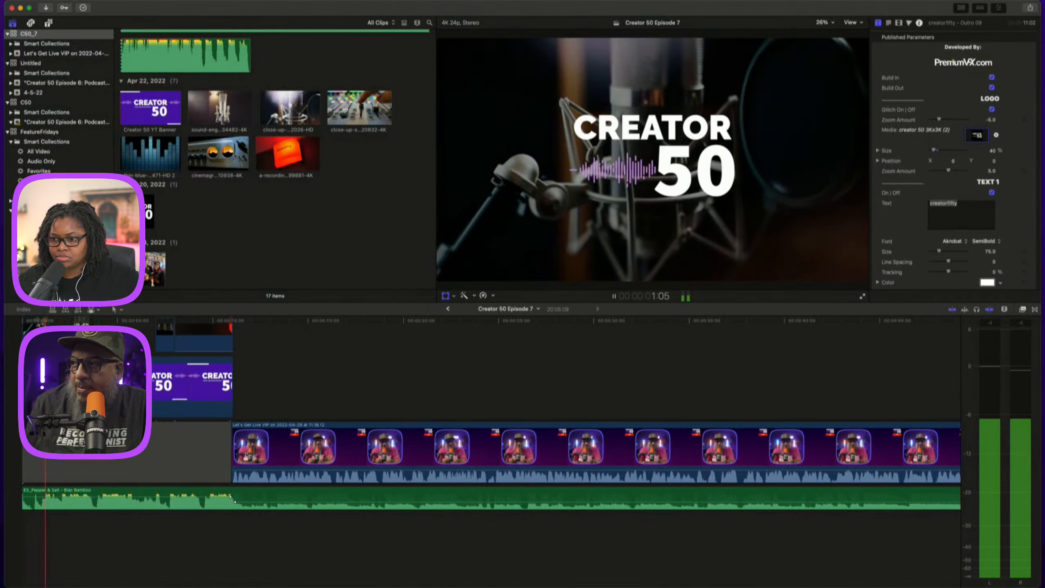
key("space")
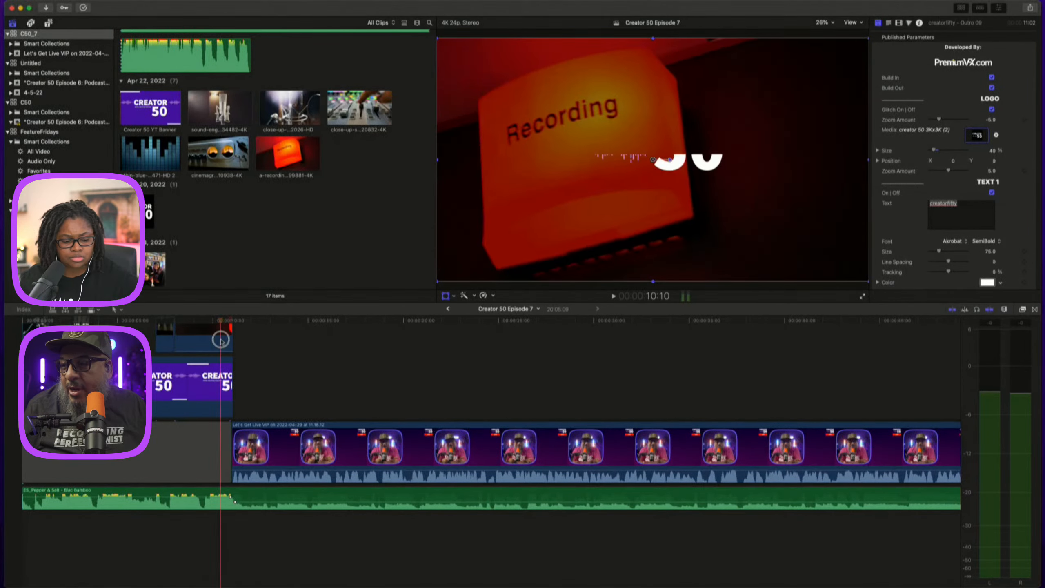
Delete the Super Speed jump-cut clip at the end of the intro and disable the main interview clip.
left_click(233, 340)
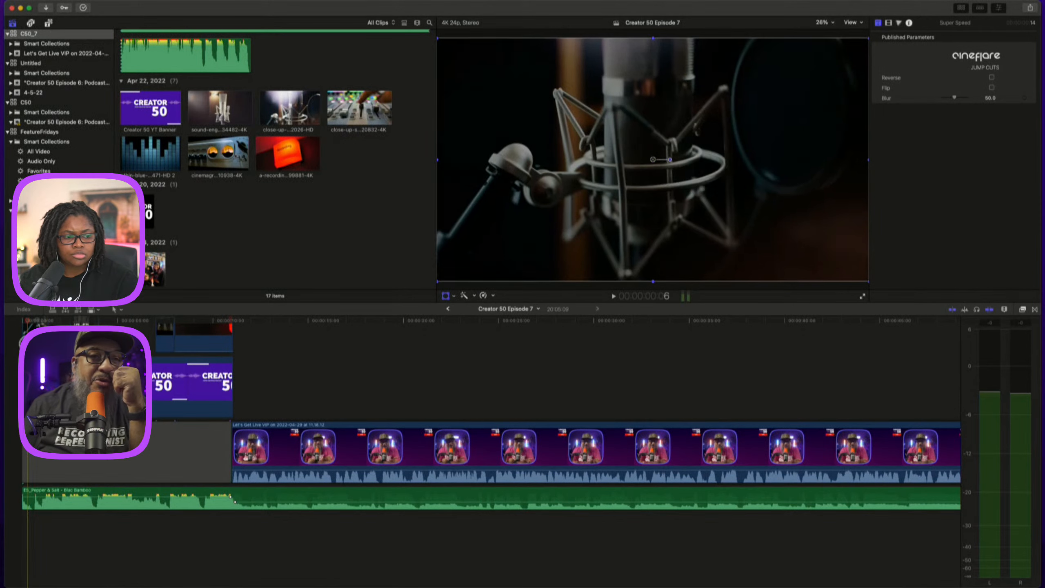
key("Delete")
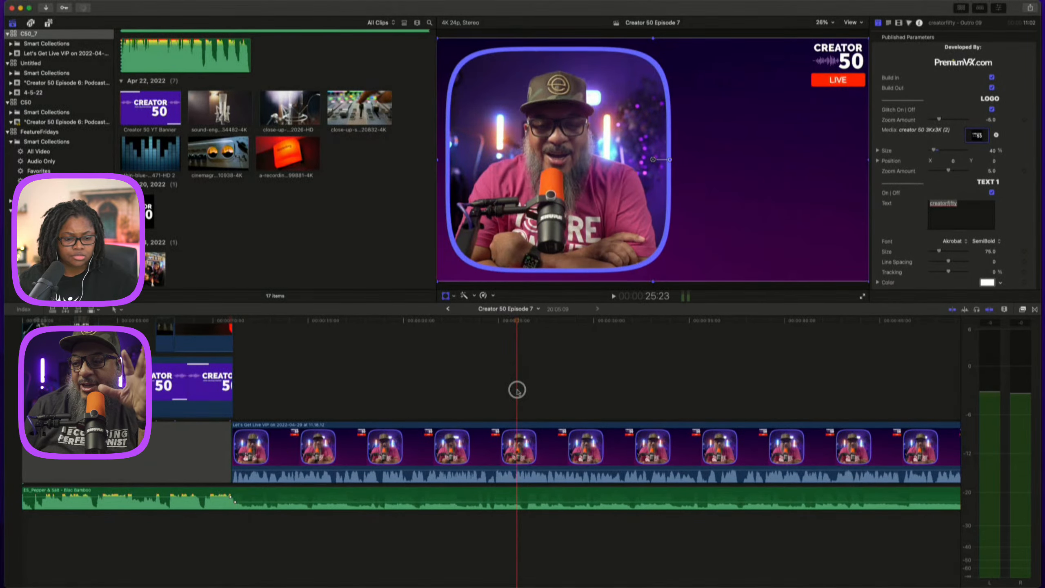
left_click(389, 454)
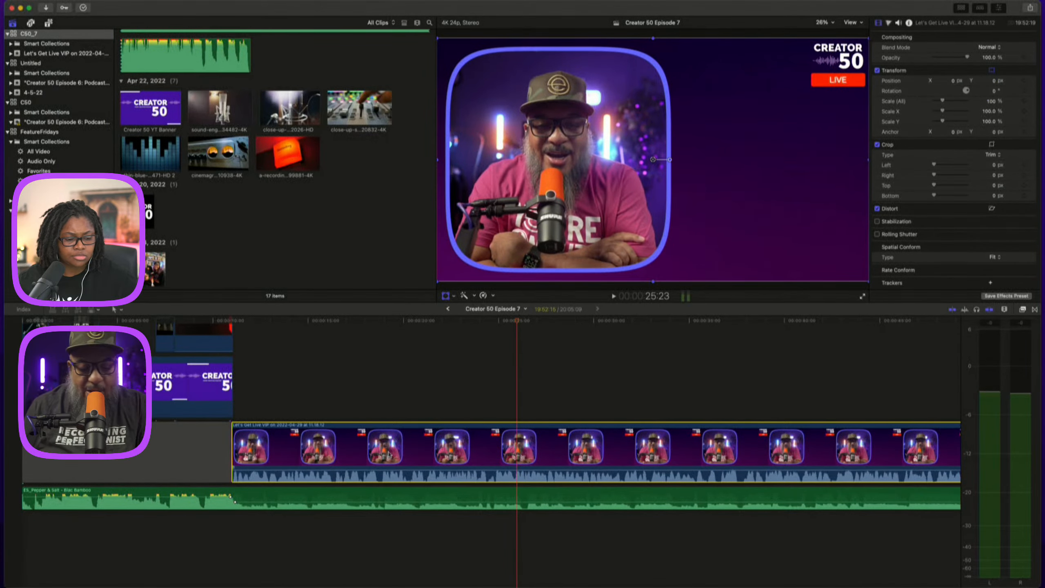
key("v")
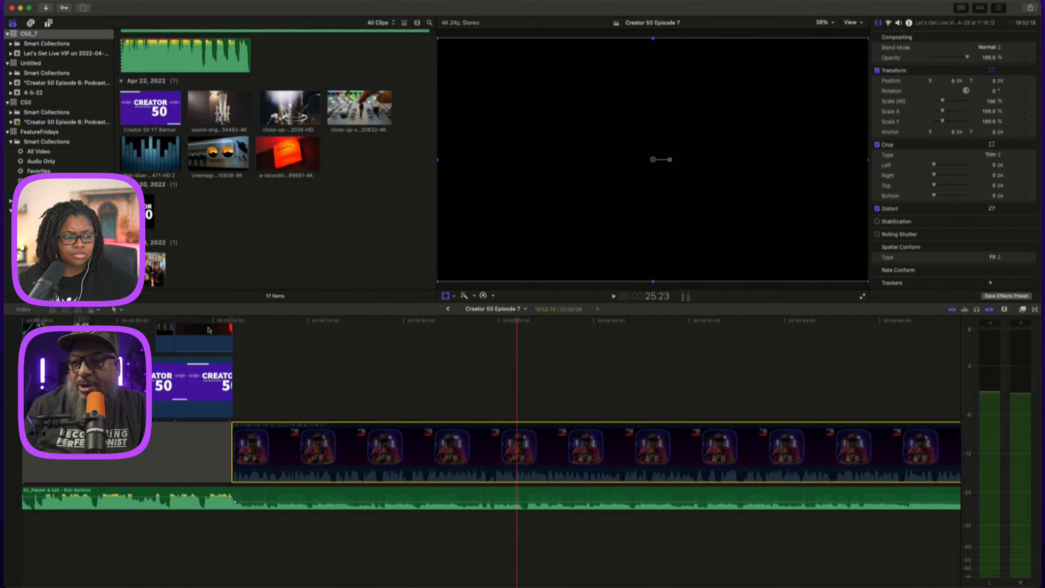
Play the intro title sequence from the timeline start.
left_click_drag(514, 322, 8, 322)
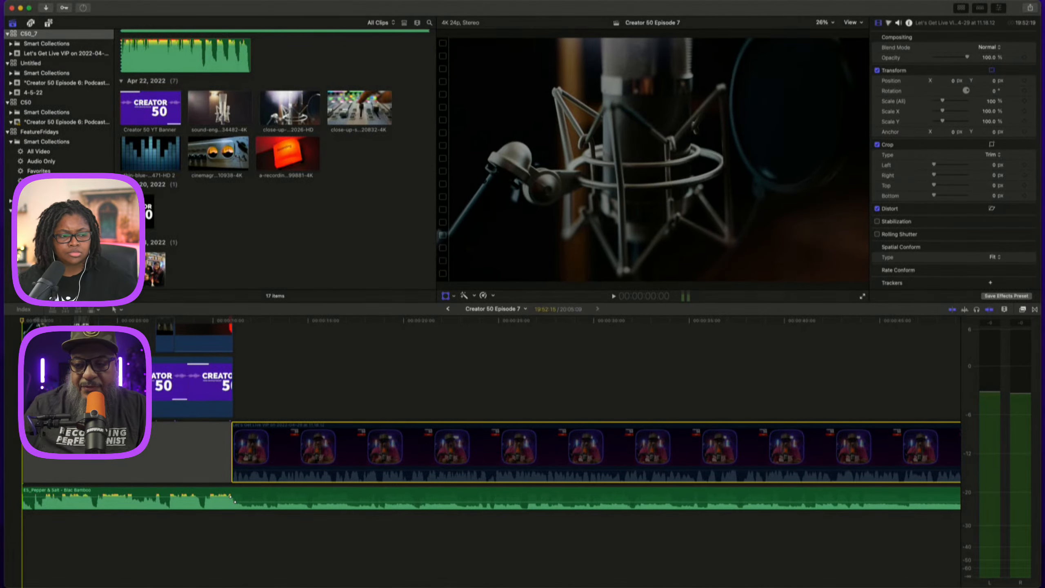
key("space")
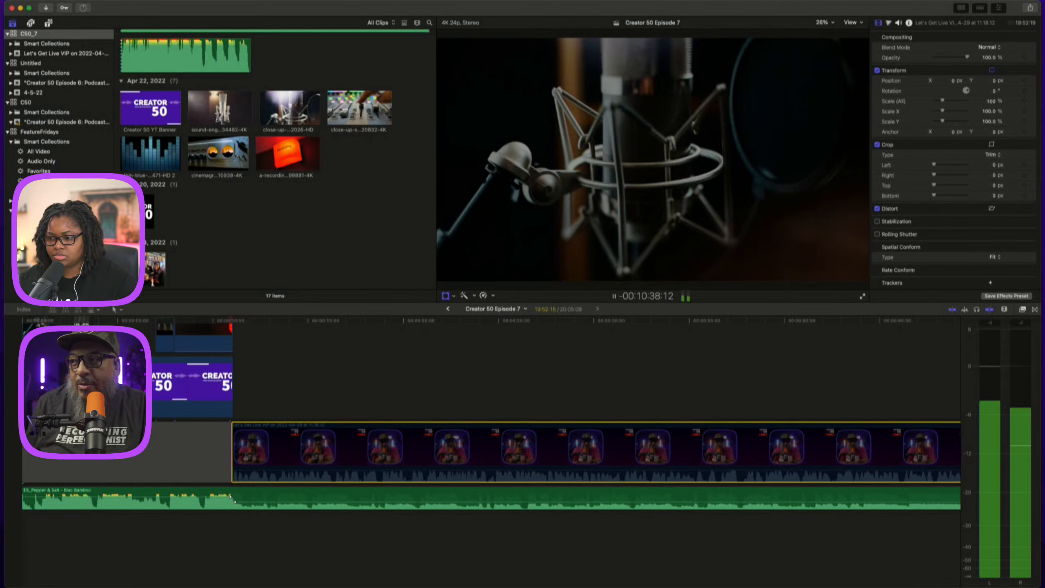
left_click(318, 387)
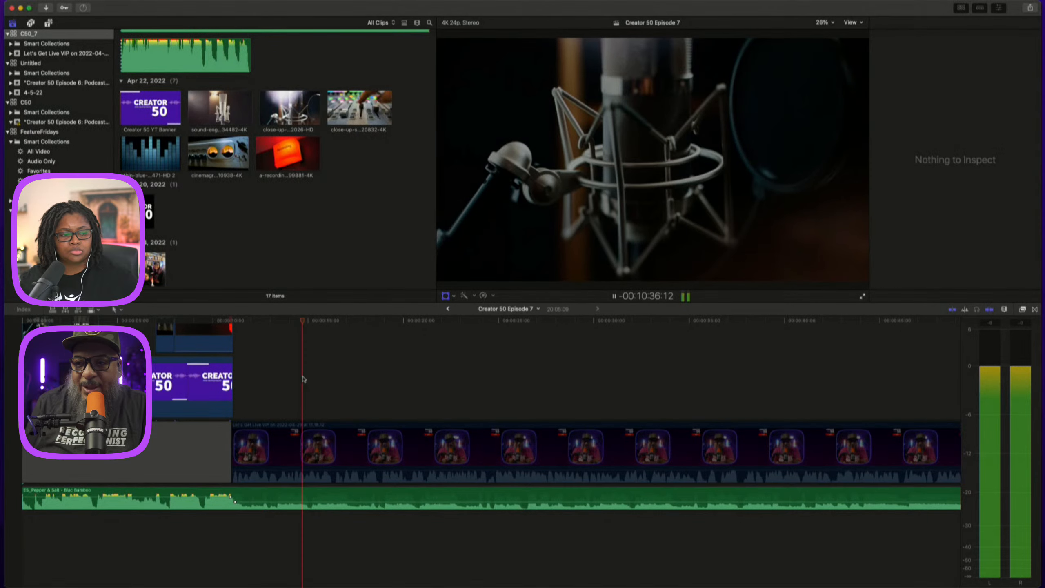
Stop playback, position the playhead just after the intro, and re-enable the main interview clip.
key("space")
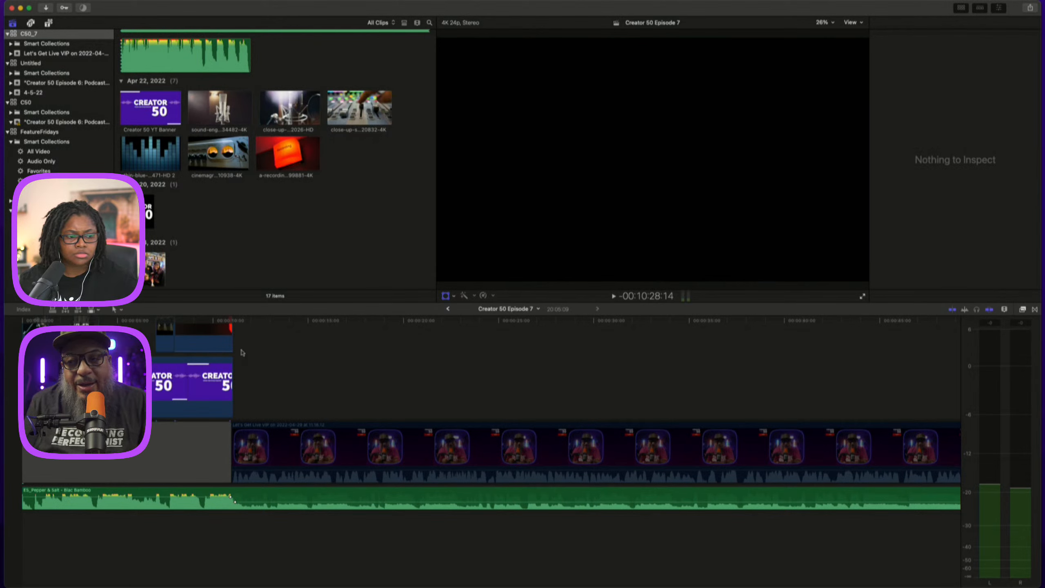
left_click(252, 324)
key("shift+t")
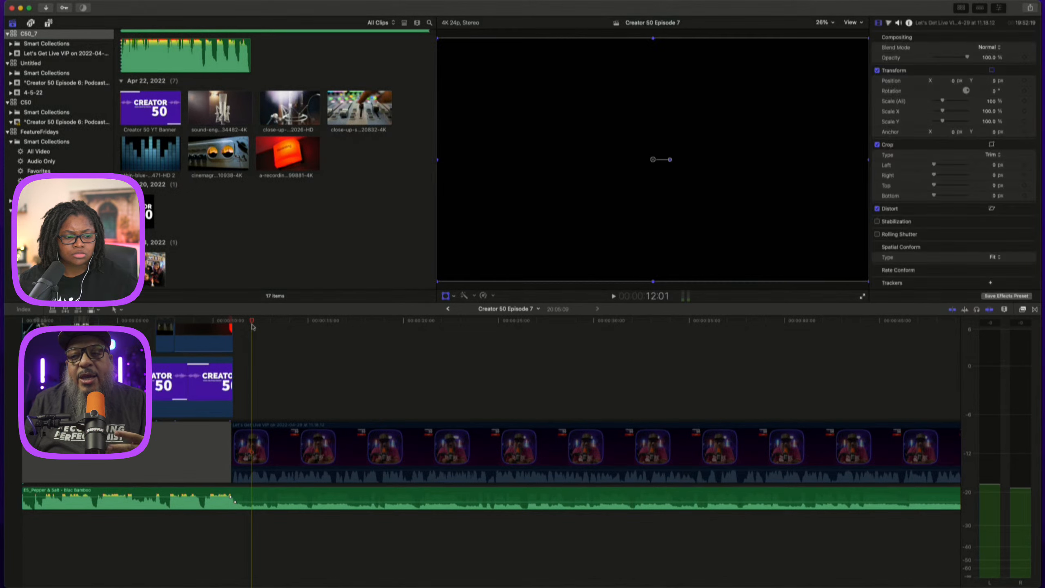
left_click(301, 381)
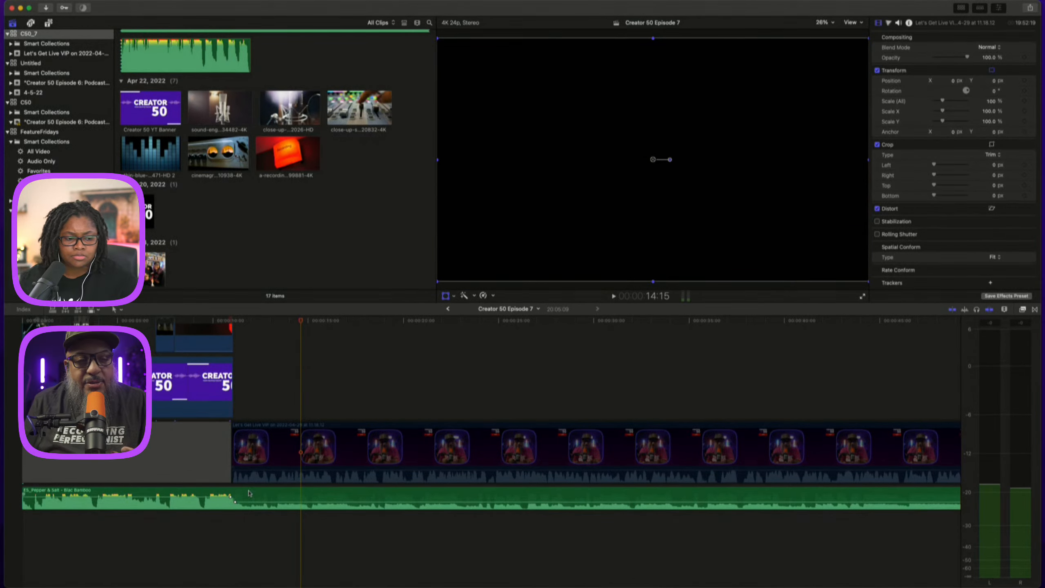
left_click(267, 450)
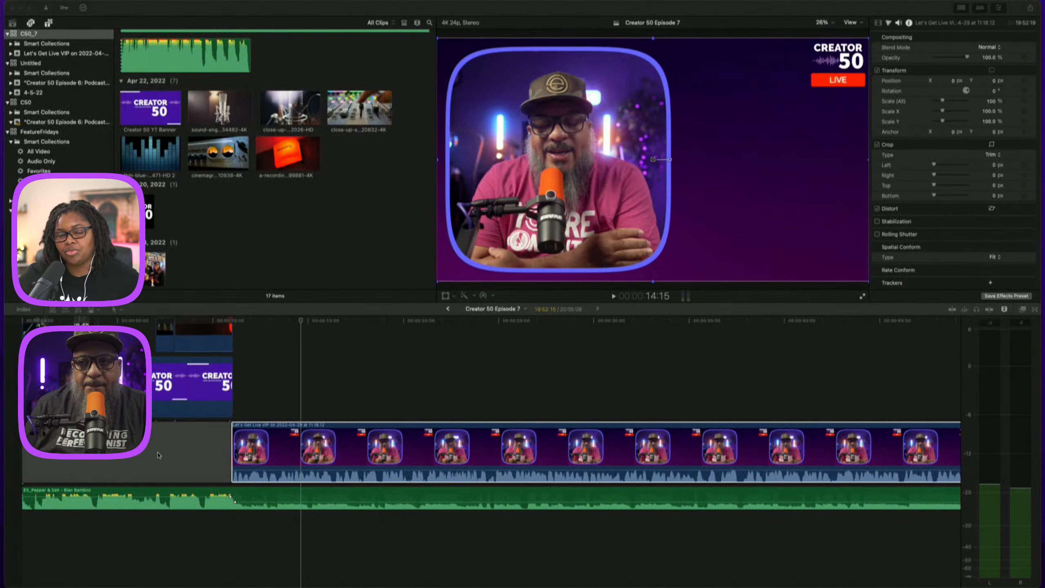
Preview the Creator 50 logo in the browser, open the empty Untitled Project timeline, and switch to another application.
left_click(281, 326)
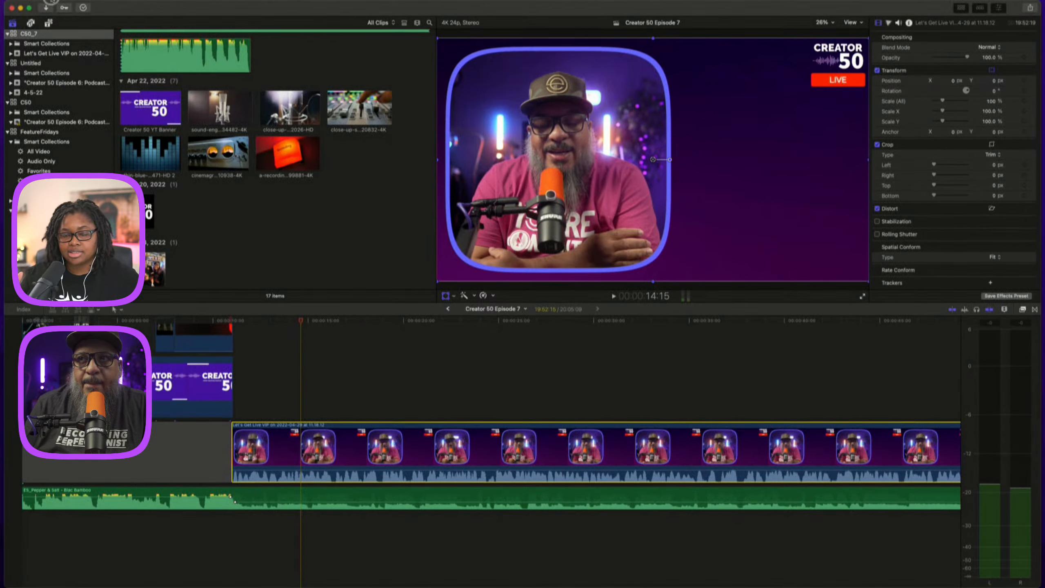
left_click(148, 212)
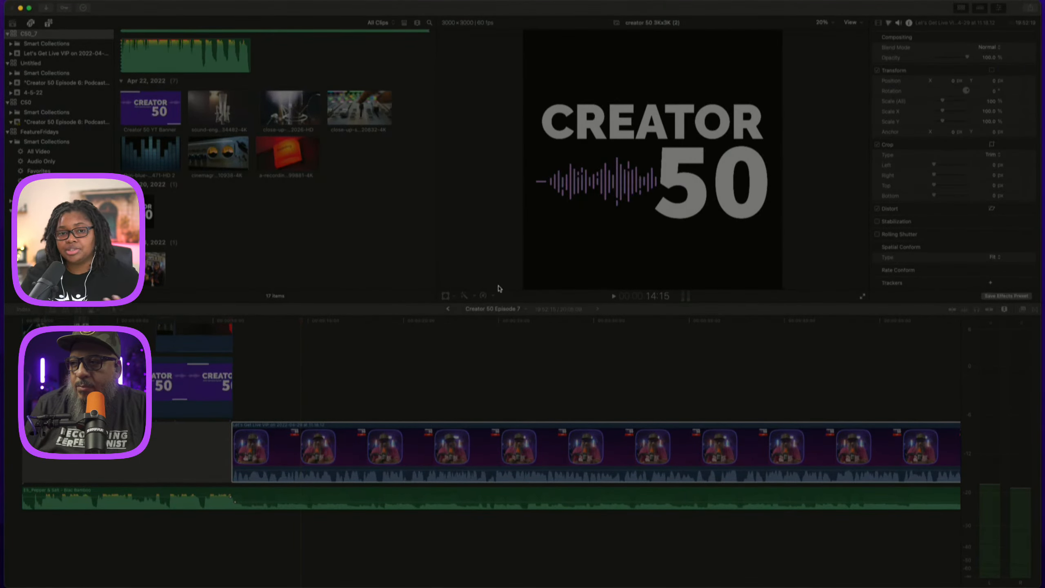
left_click(633, 375)
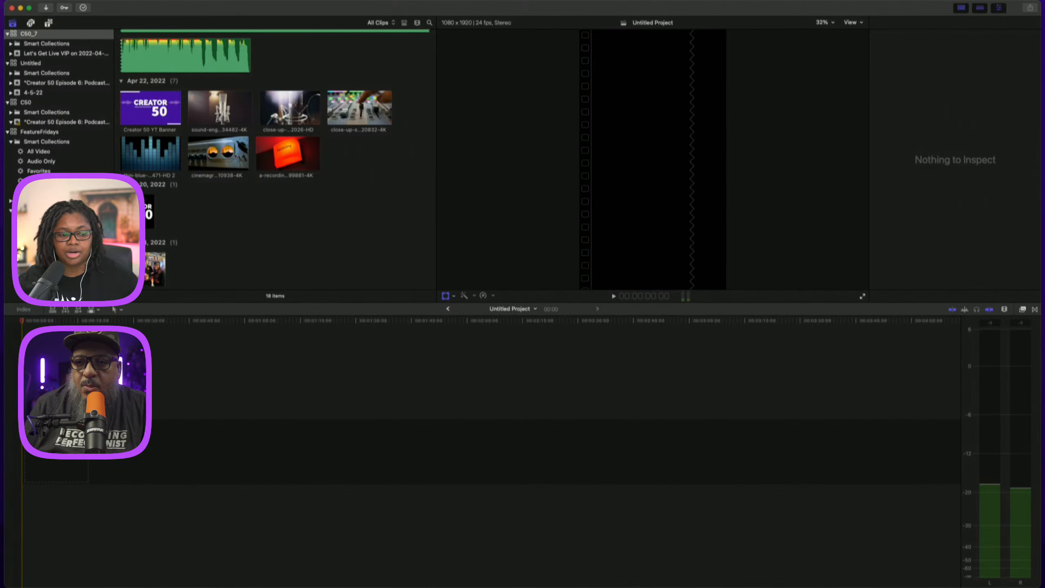
key("super+Tab")
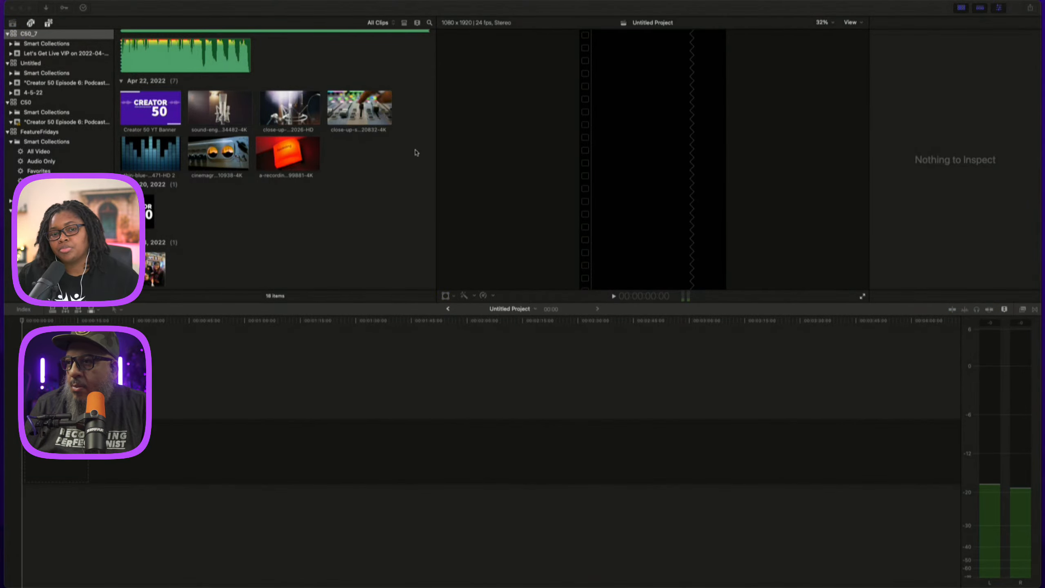
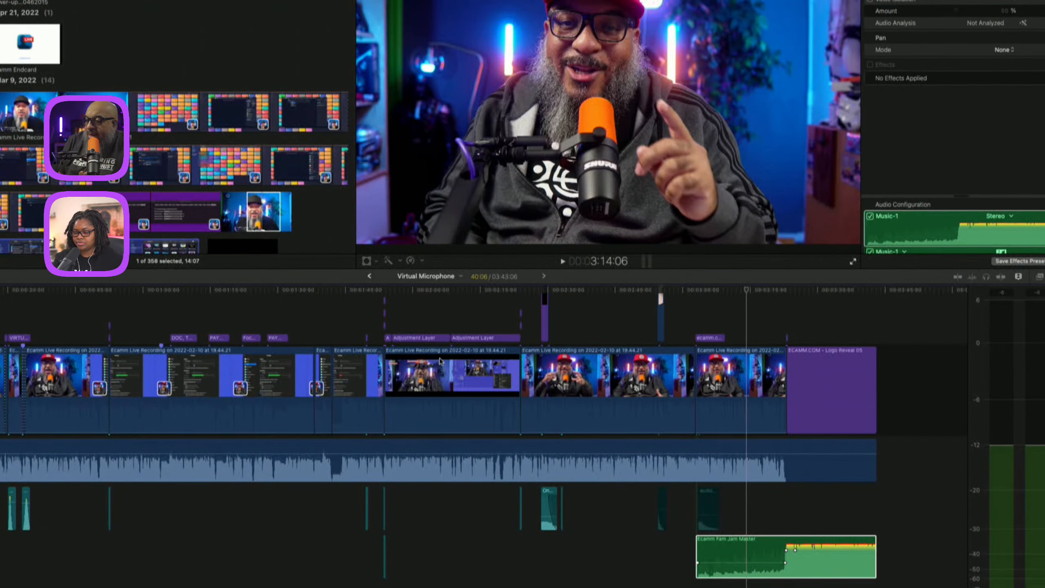
Reposition the volume keyframes on the Ecamm Fam Jam Master music clip, moving the fade-up toward the clip's start.
left_click(774, 303)
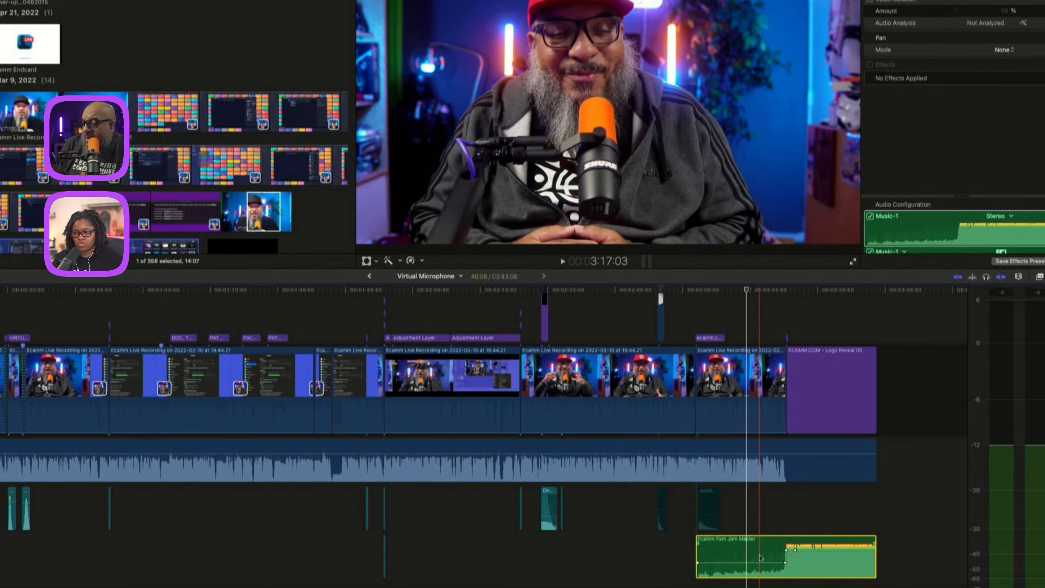
left_click_drag(760, 561, 757, 564)
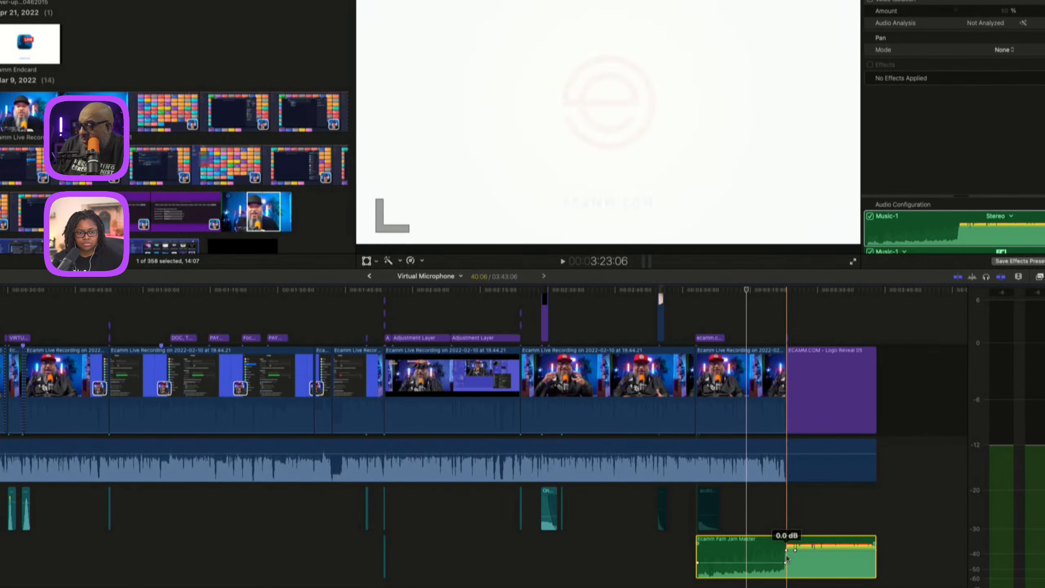
left_click_drag(786, 551, 769, 554)
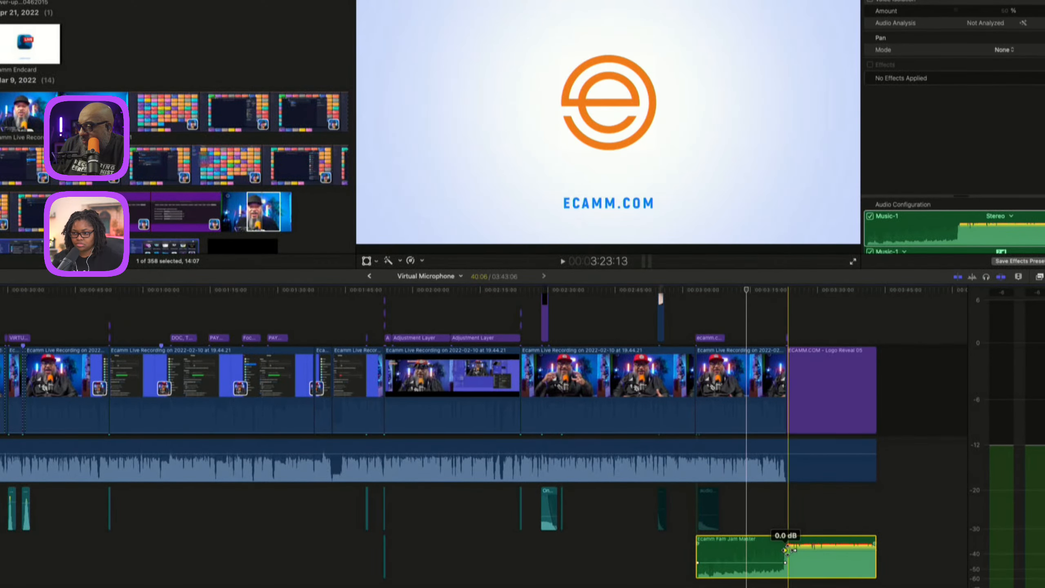
left_click_drag(786, 550, 698, 550)
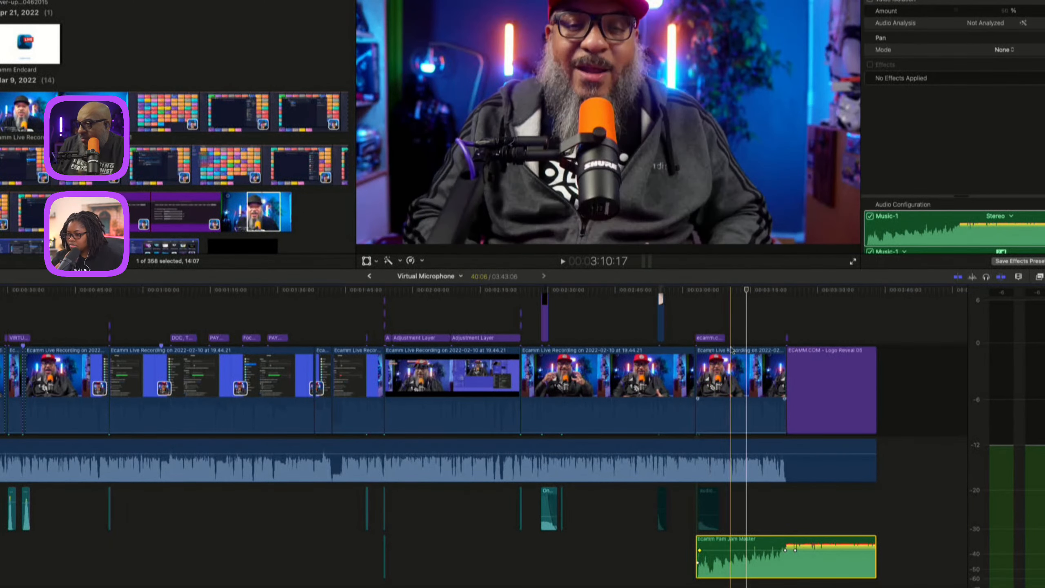
Play back the end of the interview where the music clip comes in.
left_click(741, 338)
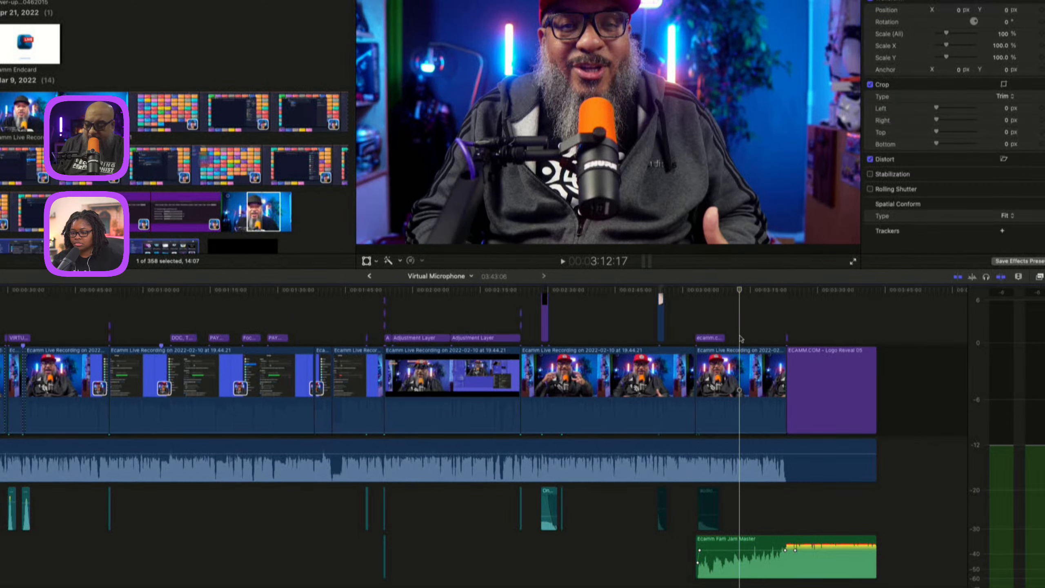
key("space")
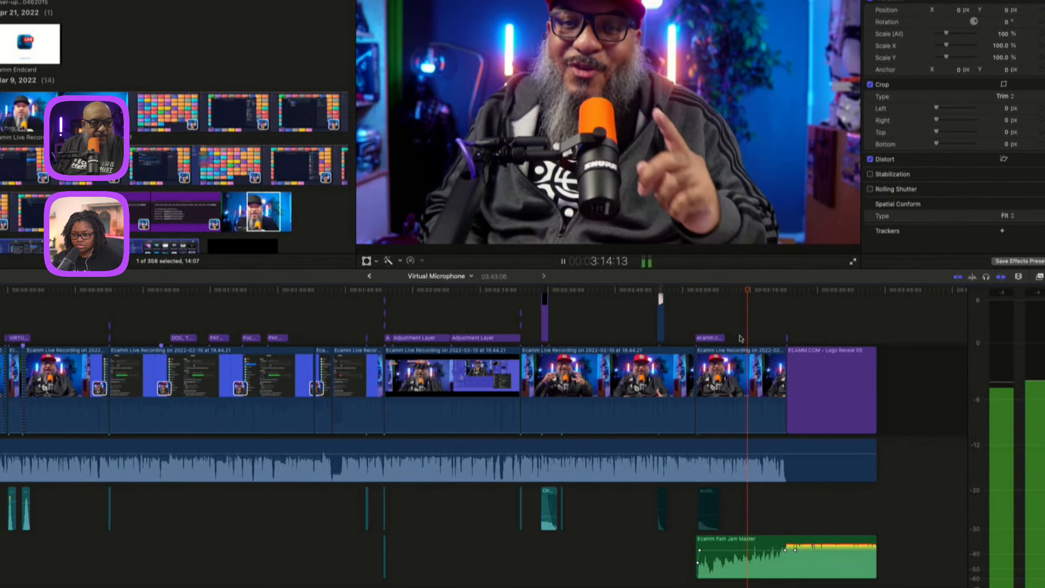
key("space")
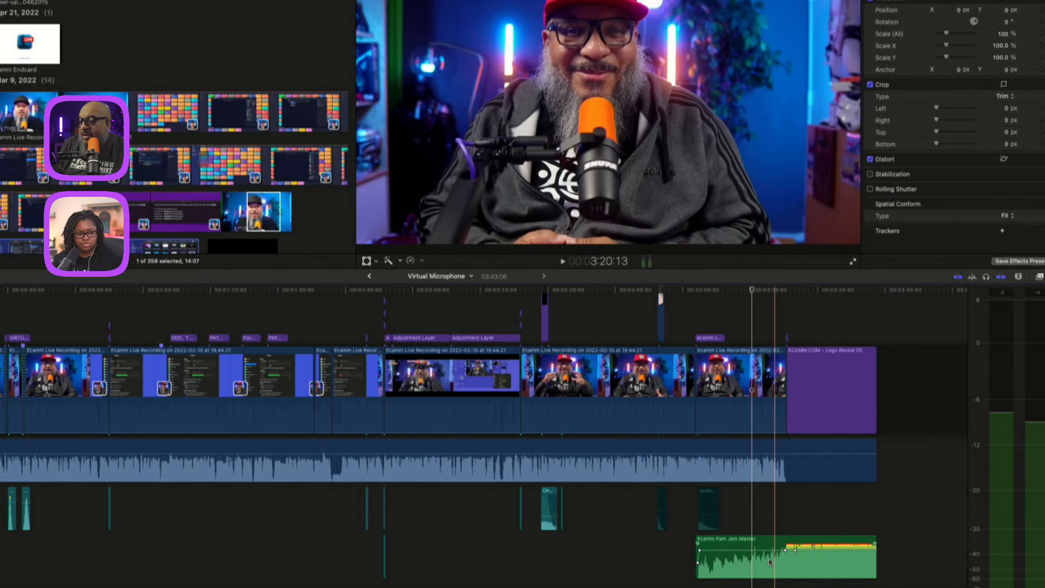
Delete the two volume keyframes on the Ecamm Fam Jam Master music clip.
left_click(700, 551, "alt")
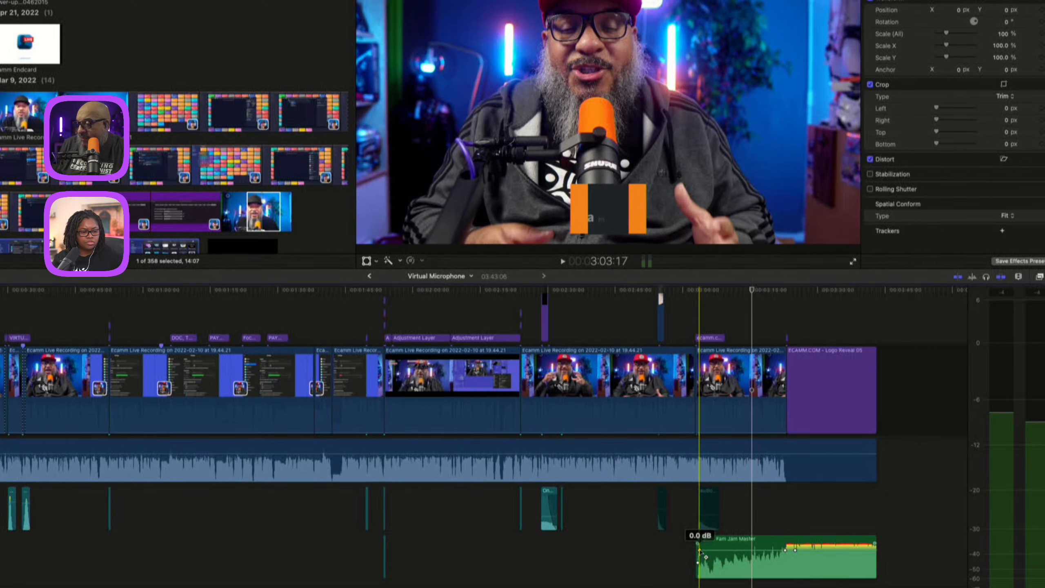
right_click(700, 551)
left_click(735, 557)
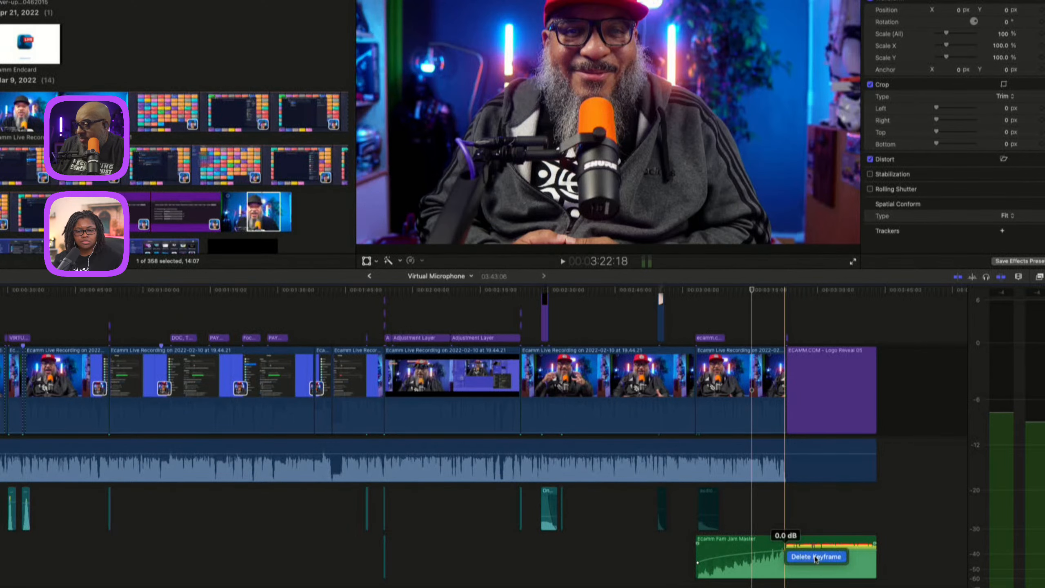
right_click(796, 551)
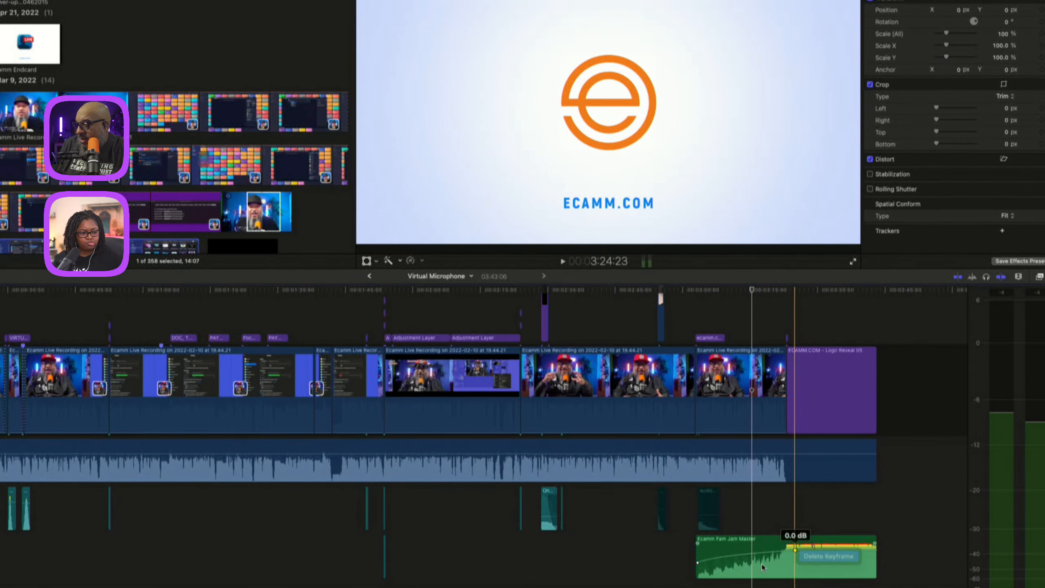
left_click(827, 557)
Lower the music clip's volume to -4.0 dB and remove its remaining keyframe.
left_click_drag(772, 563, 771, 553)
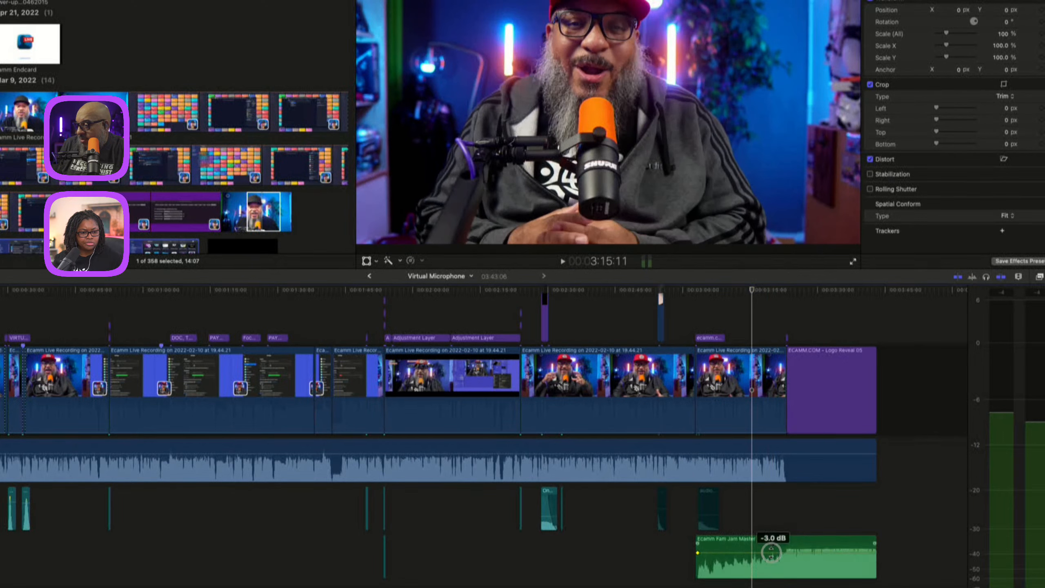
right_click(698, 553)
left_click(724, 558)
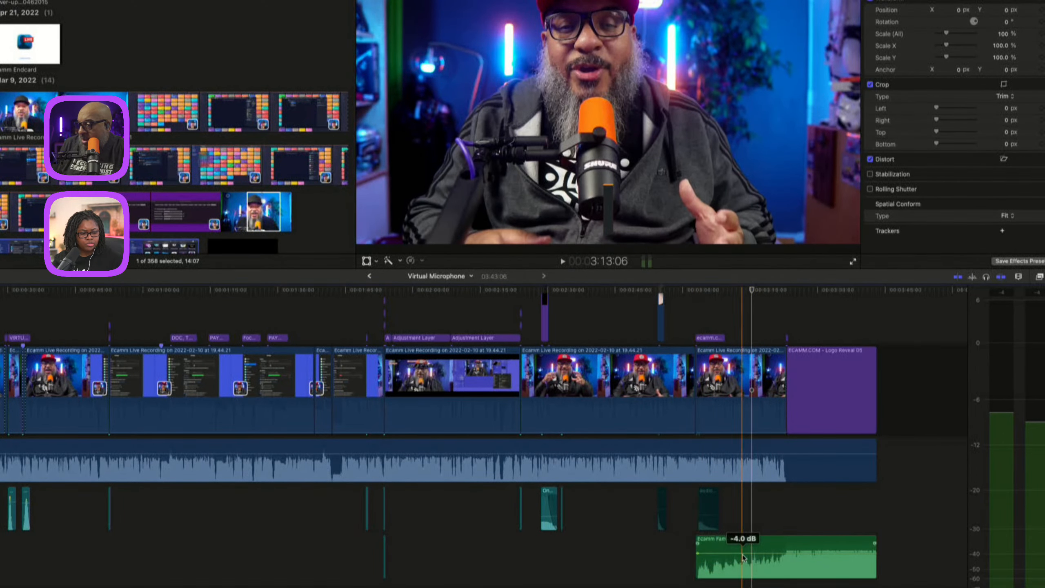
left_click_drag(742, 557, 743, 550)
Play the section where the interview hands off to the music.
left_click(726, 338)
left_click(754, 329)
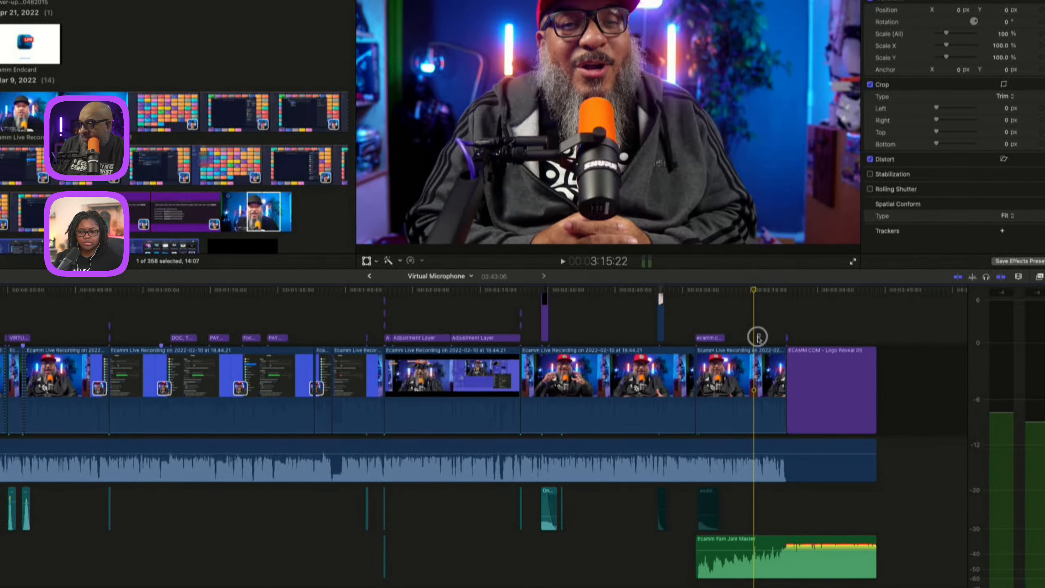
key("space")
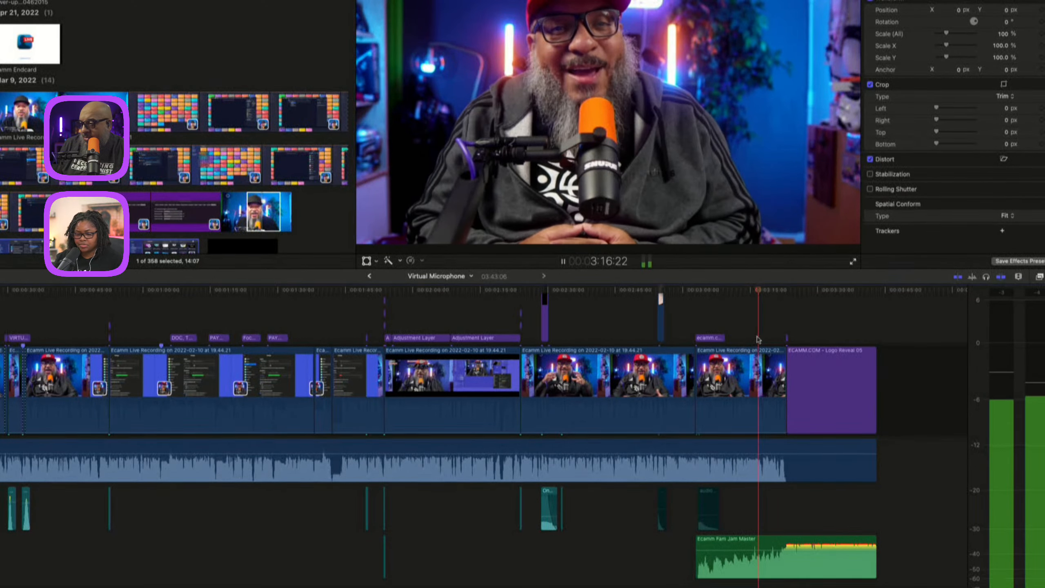
key("space")
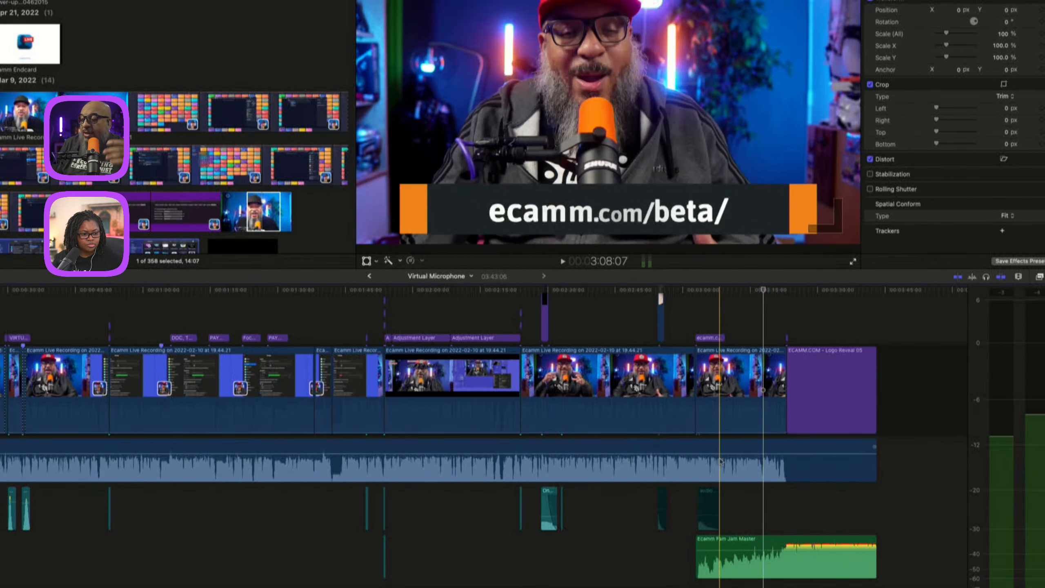
Select a range at the start of the music clip, lower it to -12.0 dB, and adjust the end keyframe.
left_click(729, 395)
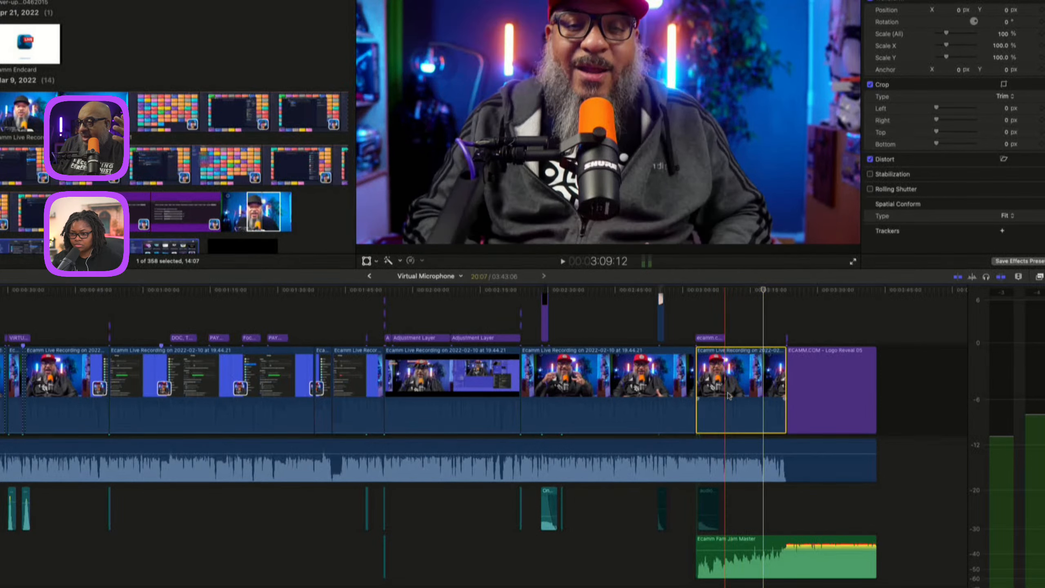
left_click(716, 544)
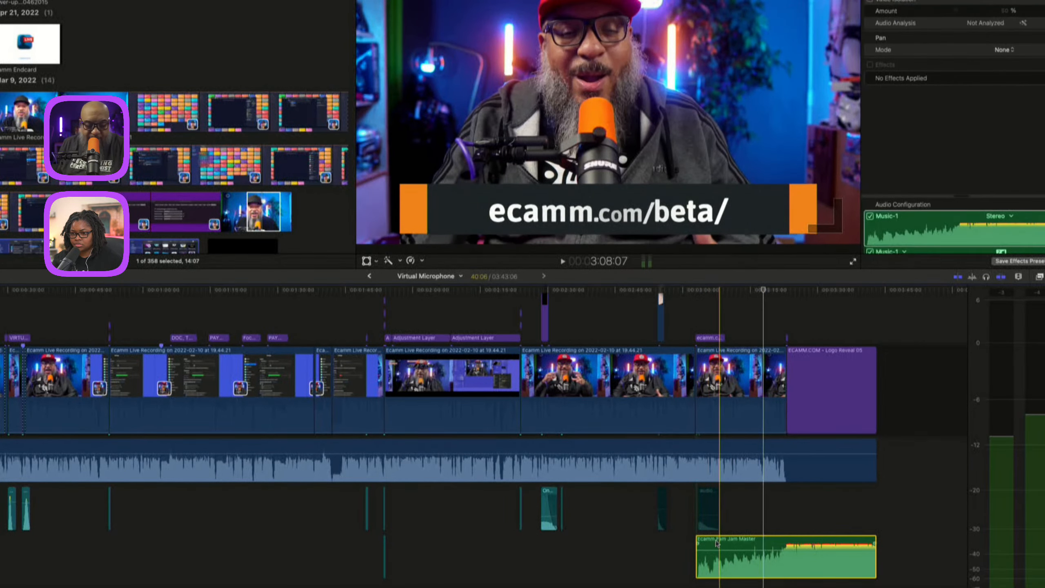
key("alt+super+s")
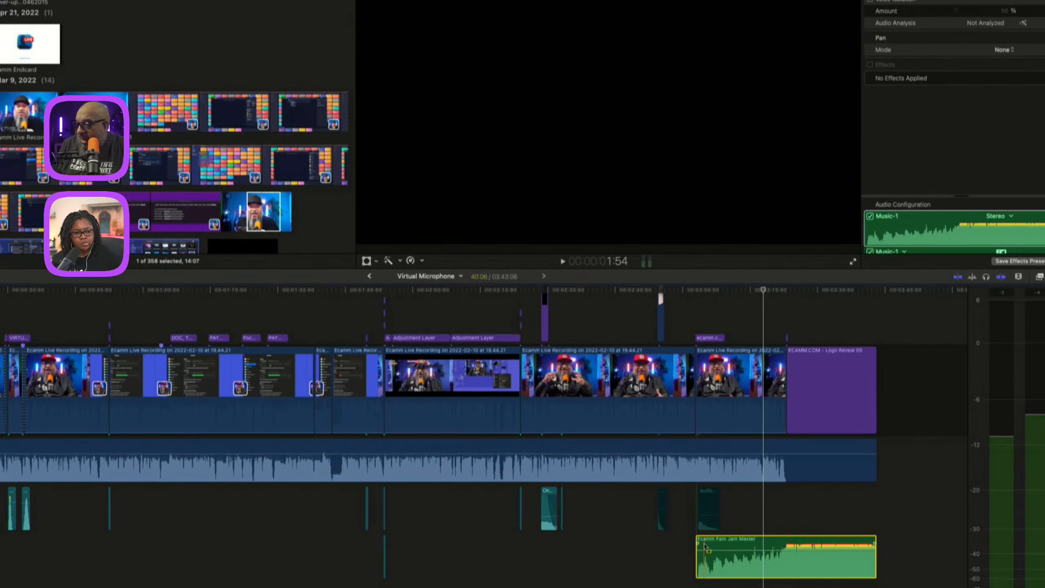
left_click_drag(709, 547, 784, 555)
left_click_drag(711, 563, 734, 560)
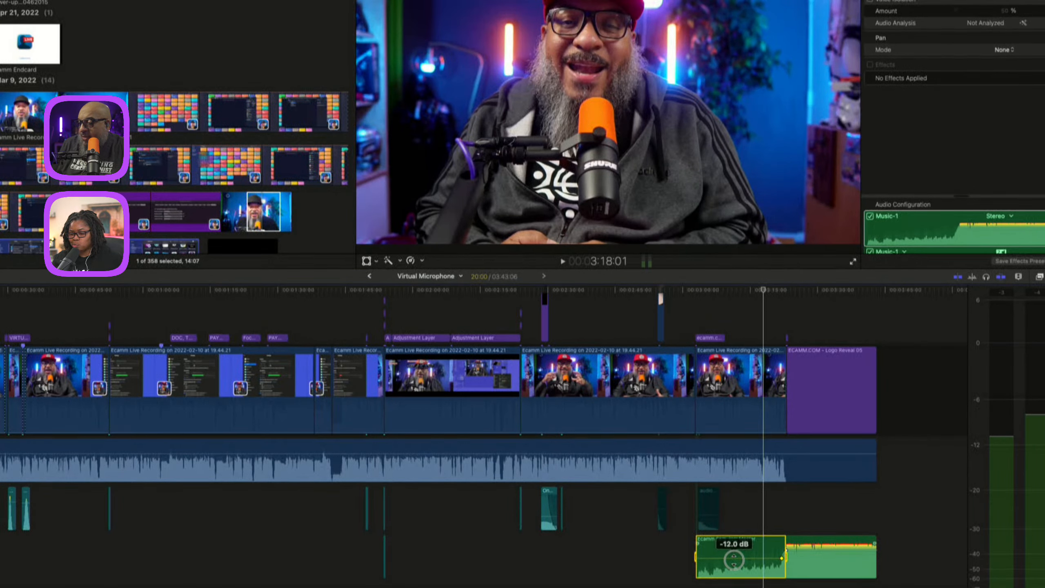
left_click(782, 517)
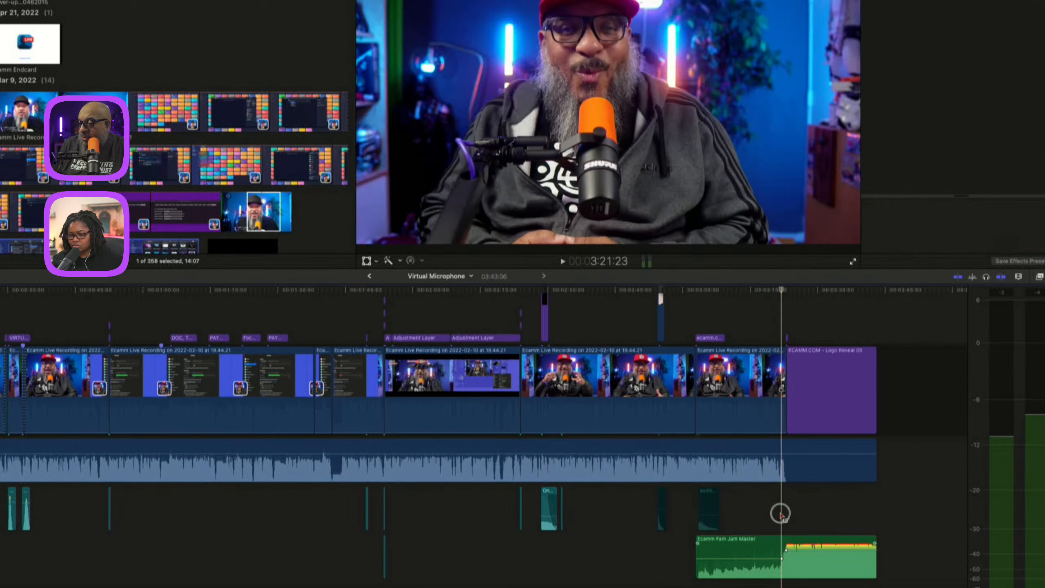
left_click_drag(780, 555, 786, 549)
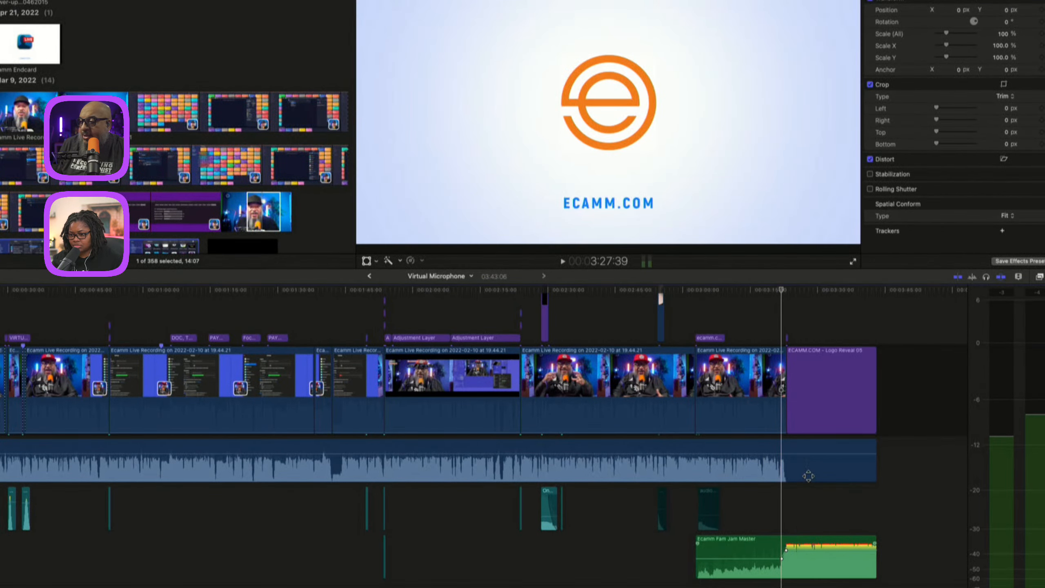
Play the transition and undo the last three volume edits.
key("space")
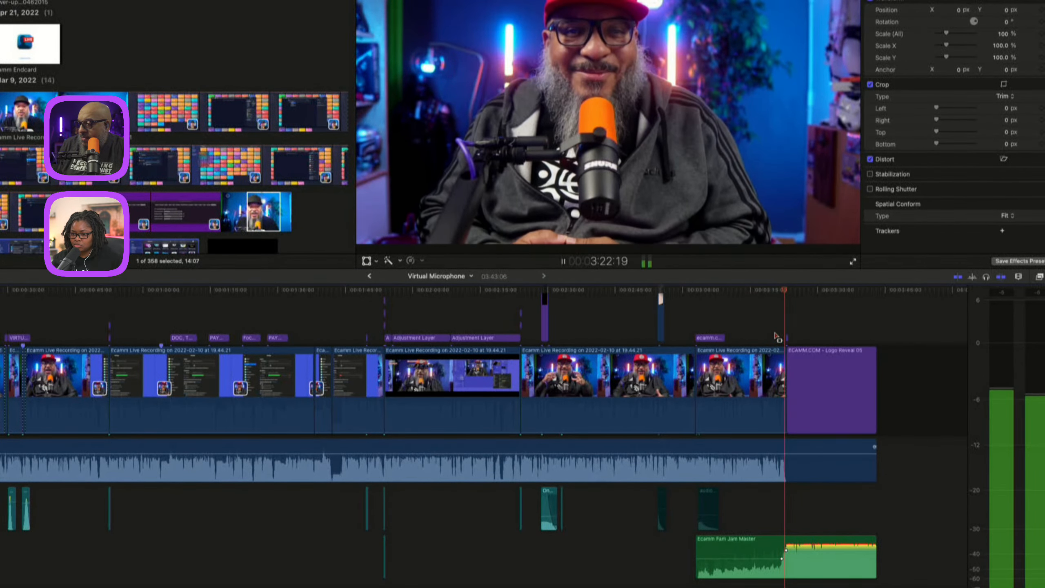
key("space")
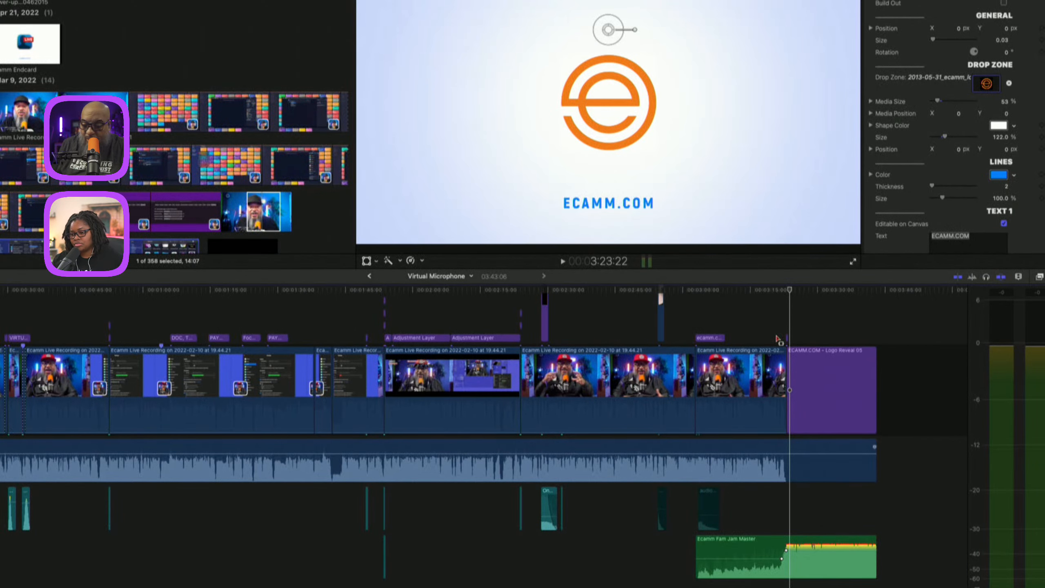
key("super+z")
key("super+z")
key("super+z")
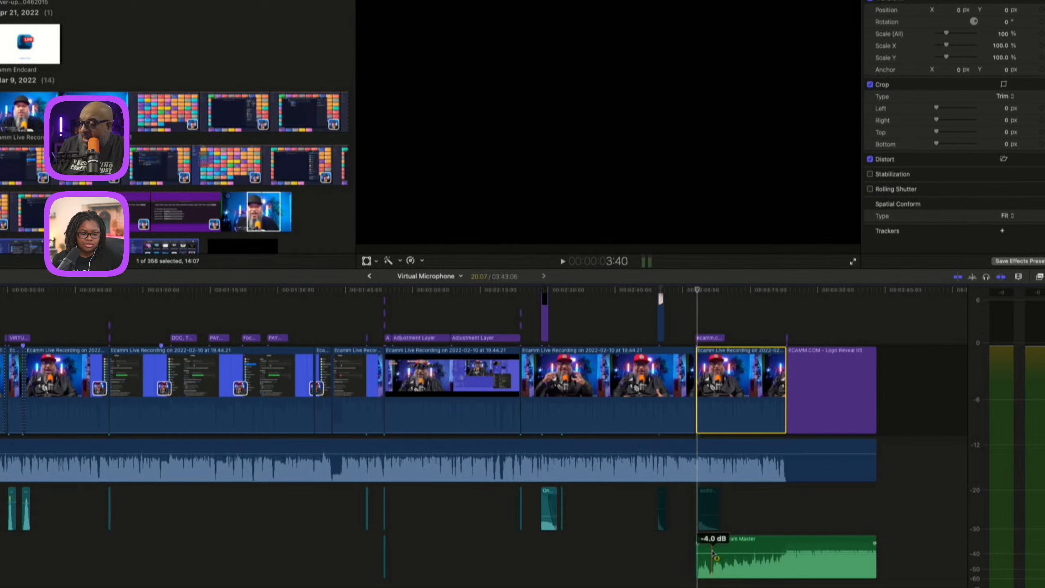
Duck the opening section of the music clip to -17.0 dB with a range volume adjustment and refine its keyframes.
left_click_drag(710, 550, 759, 562)
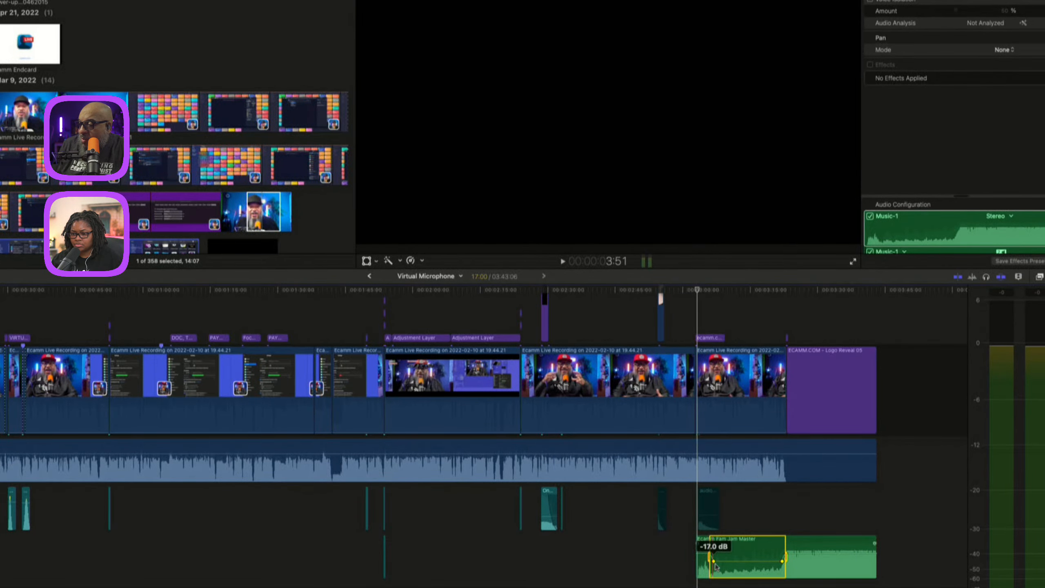
left_click_drag(714, 563, 712, 562)
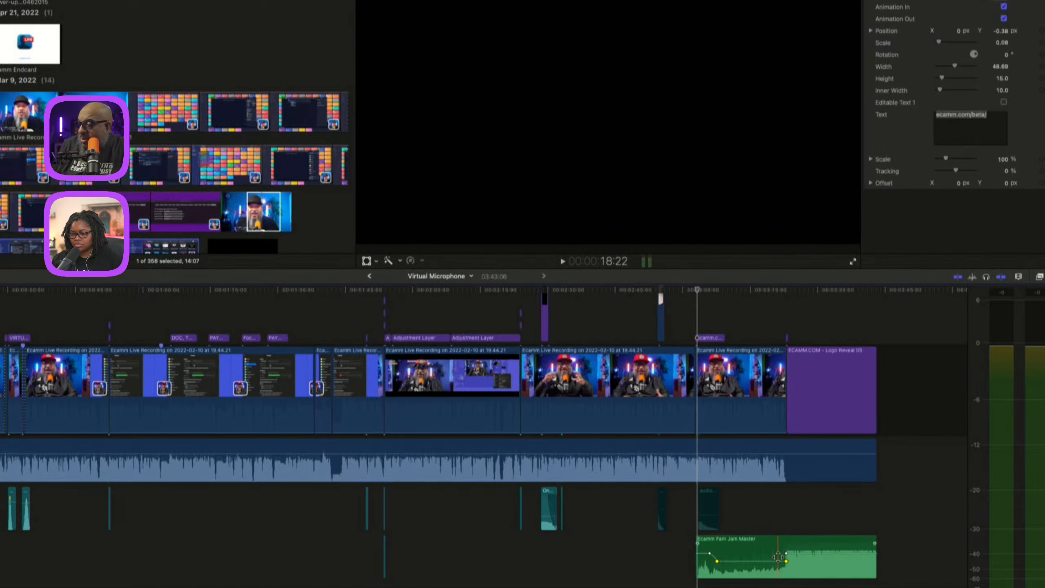
left_click_drag(780, 563, 777, 565)
left_click(715, 560)
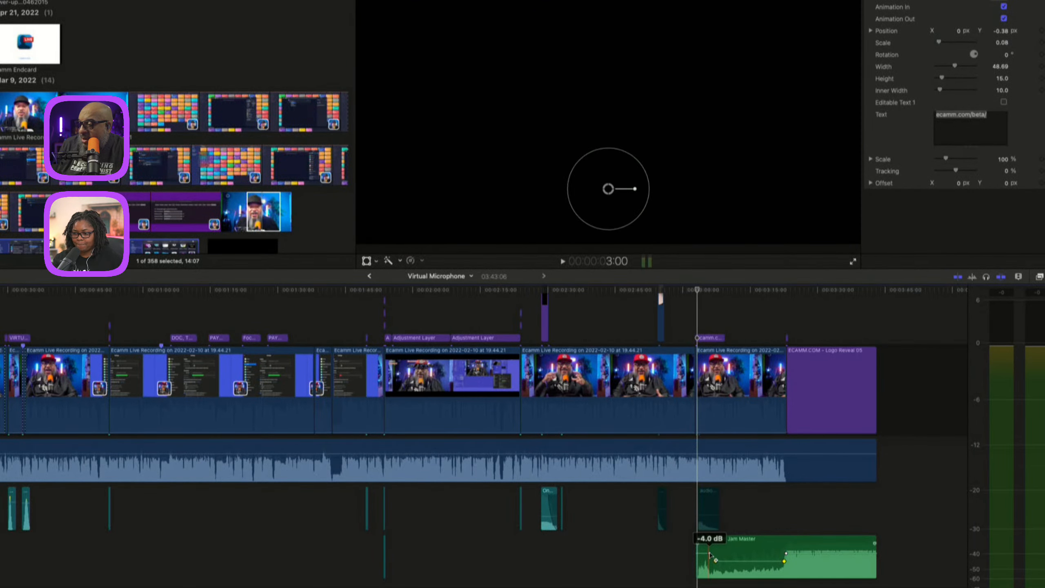
left_click(710, 554)
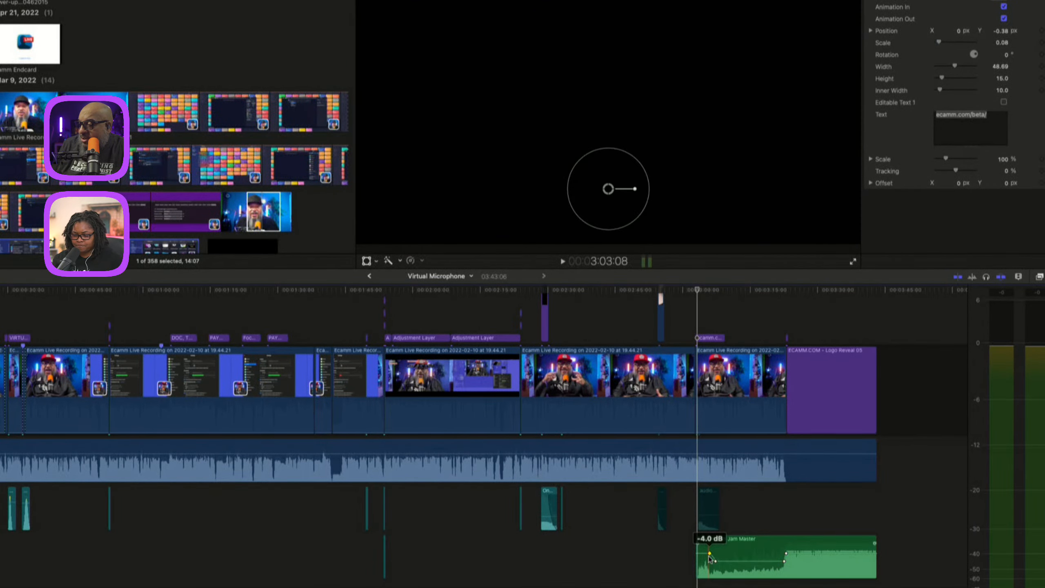
right_click(710, 554)
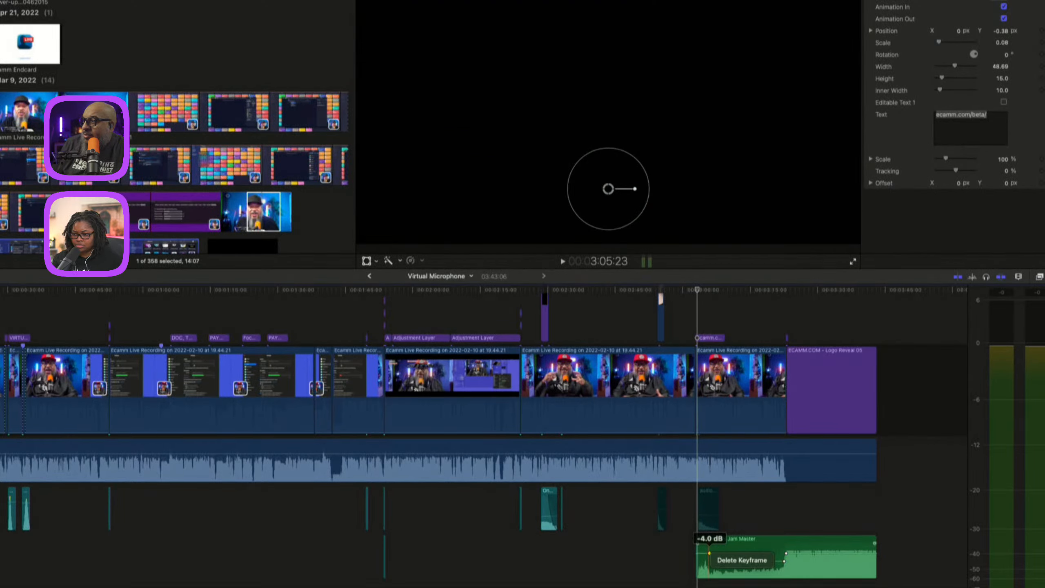
key("Escape")
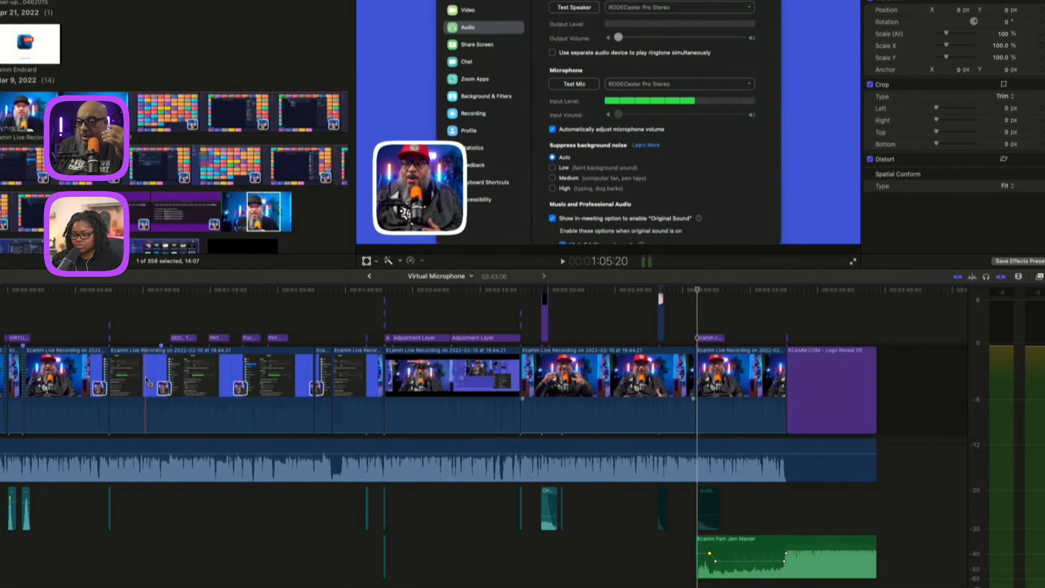
Append the interview clip from the browser after the Ecamm logo reveal at the end of the timeline.
left_click(136, 393)
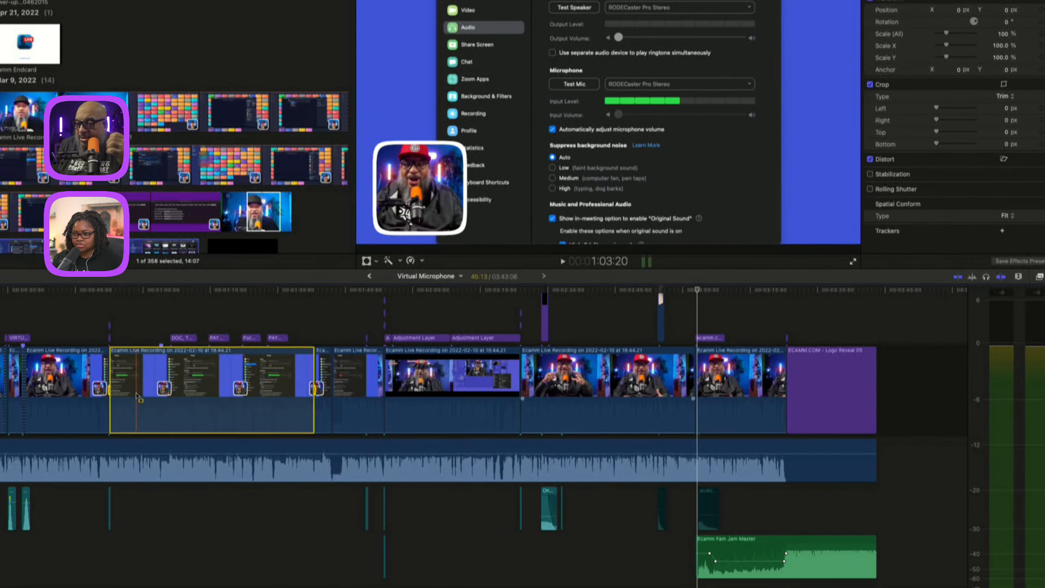
left_click(55, 380)
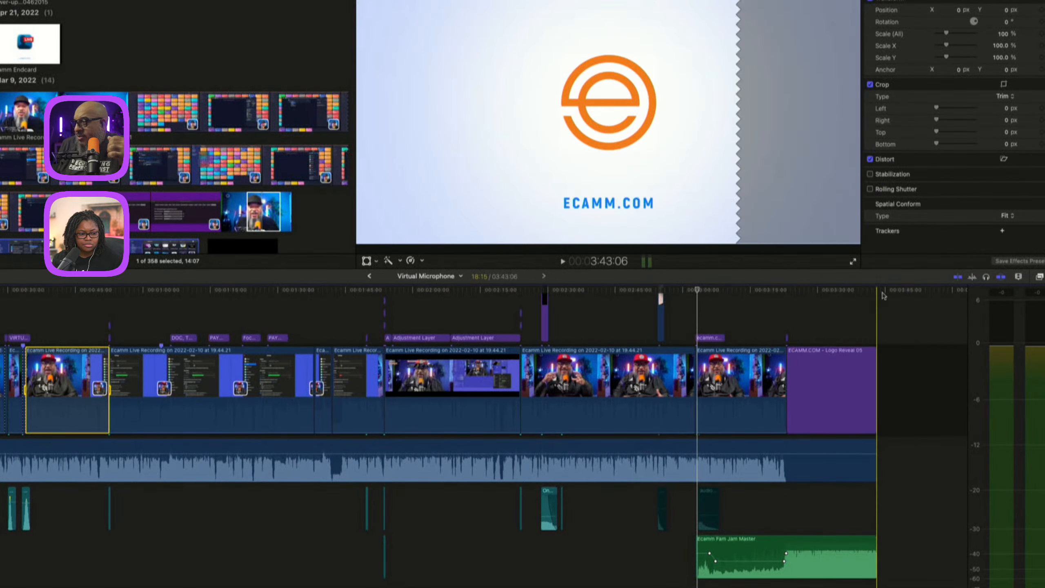
left_click(892, 290)
scroll(821, 322, "right", 3)
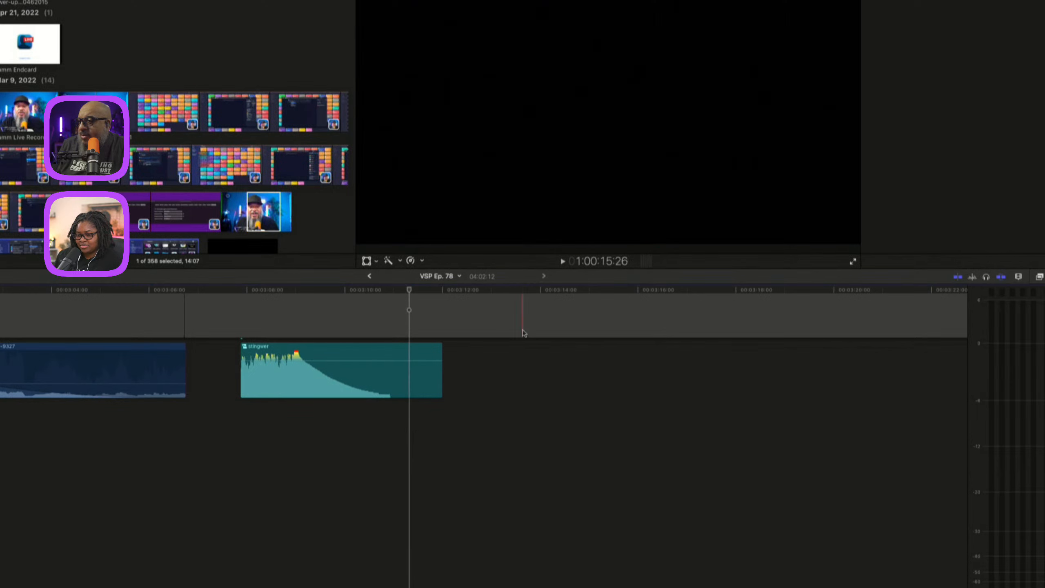
left_click(371, 276)
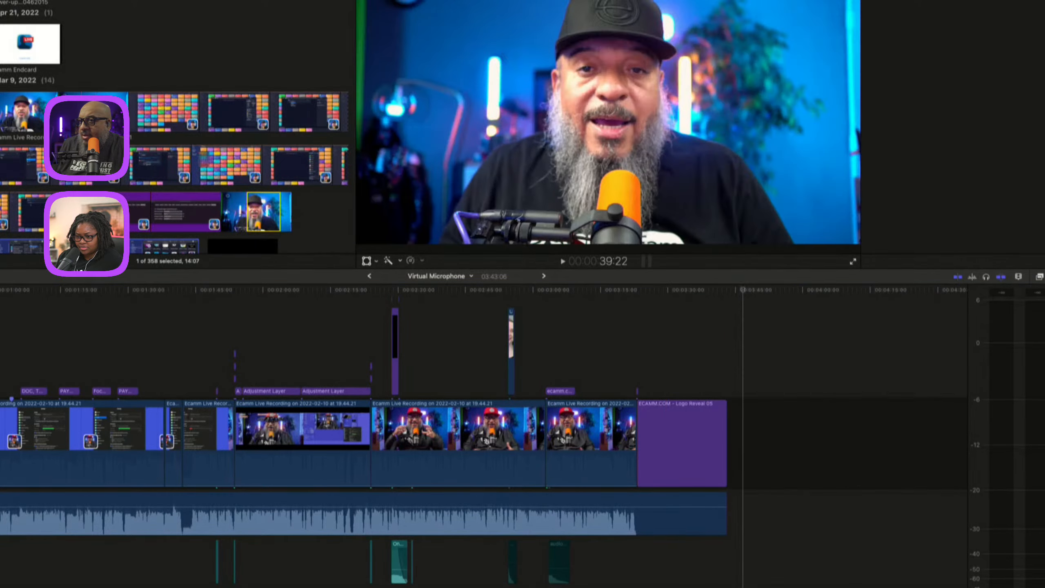
left_click_drag(75, 112, 749, 444)
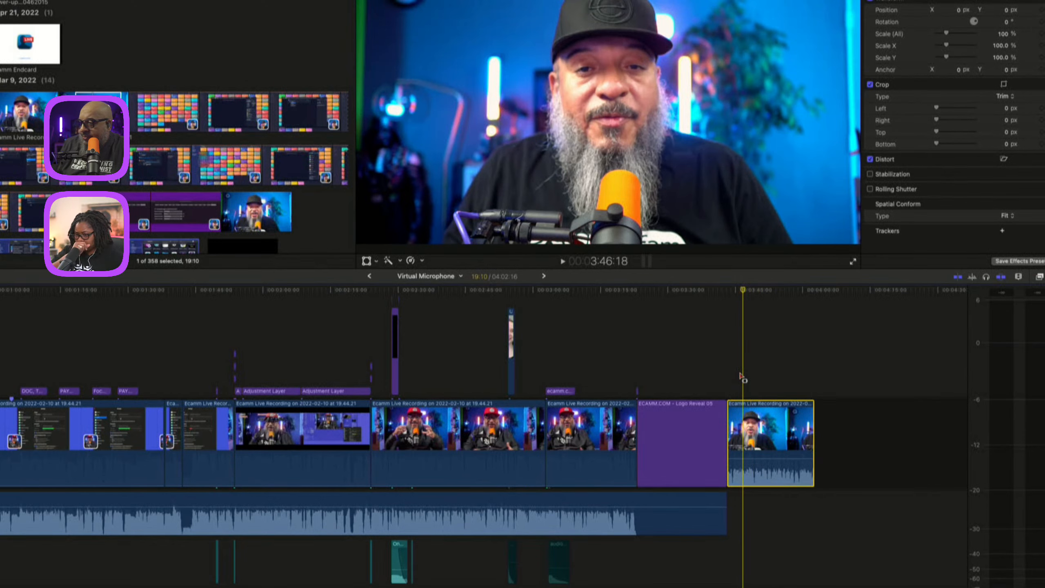
Zoom into the end of the timeline and play through the appended interview clip to review its audio.
key("super+equal")
key("super+equal")
key("super+equal")
key("super+equal")
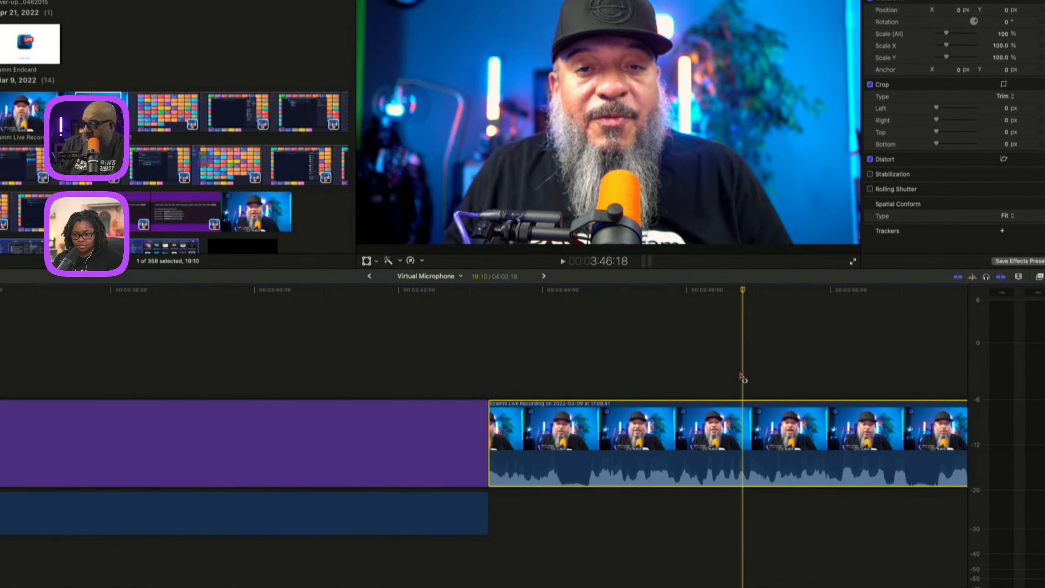
left_click(516, 328)
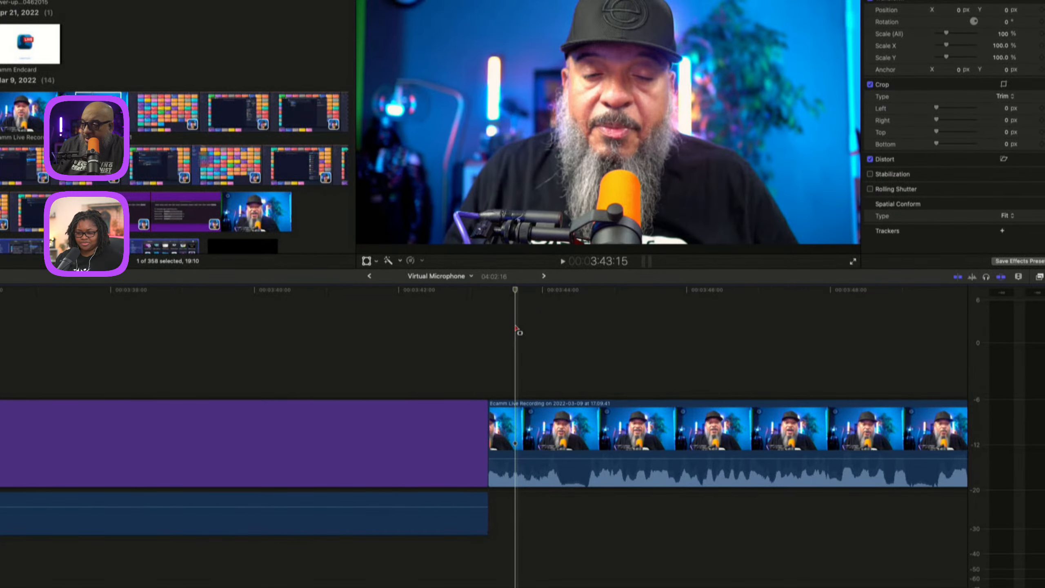
key("space")
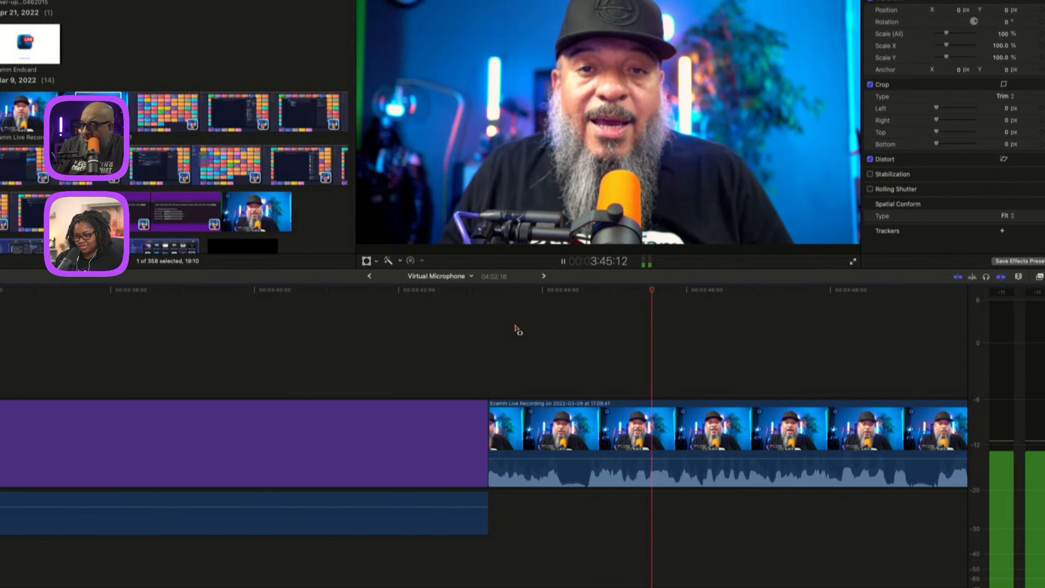
key("space")
scroll(700, 366, "right", 6)
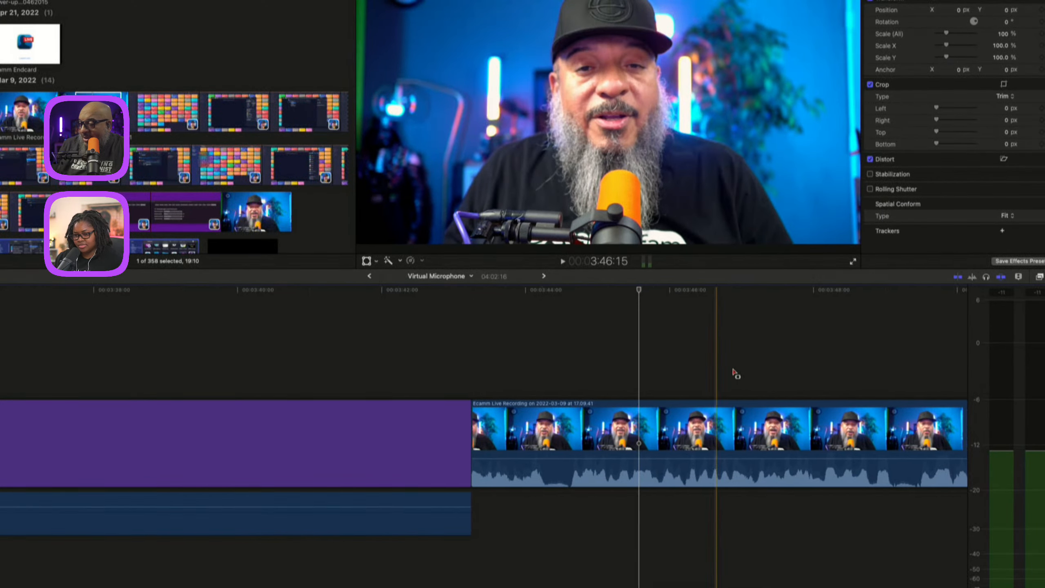
scroll(634, 372, "right", 12)
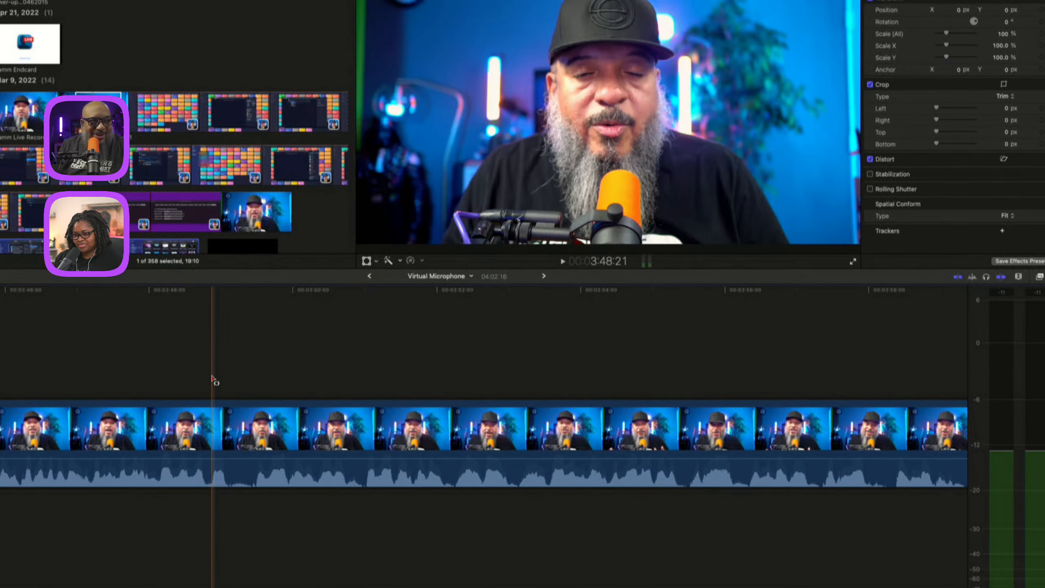
key("space")
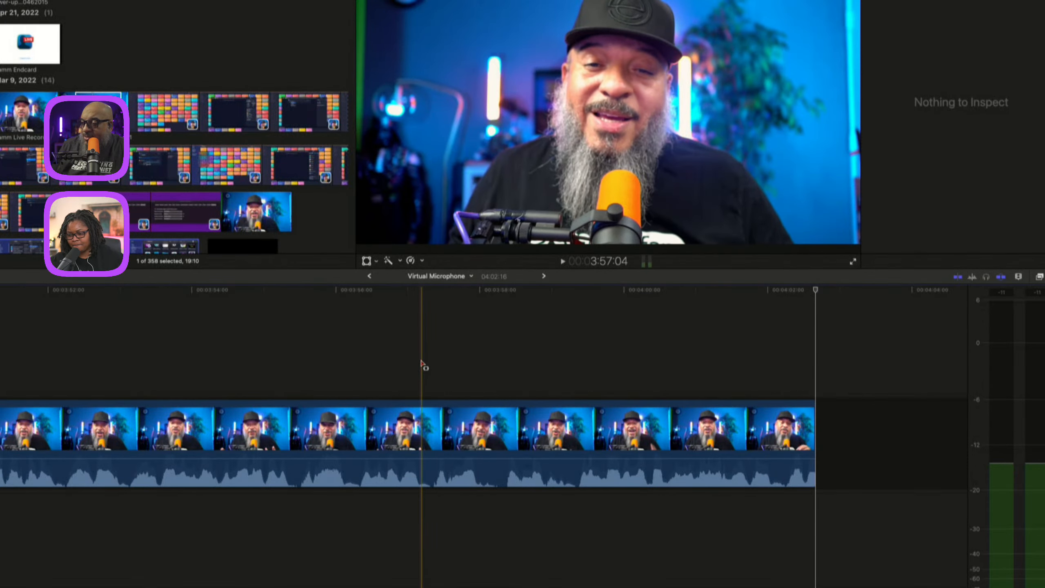
key("space")
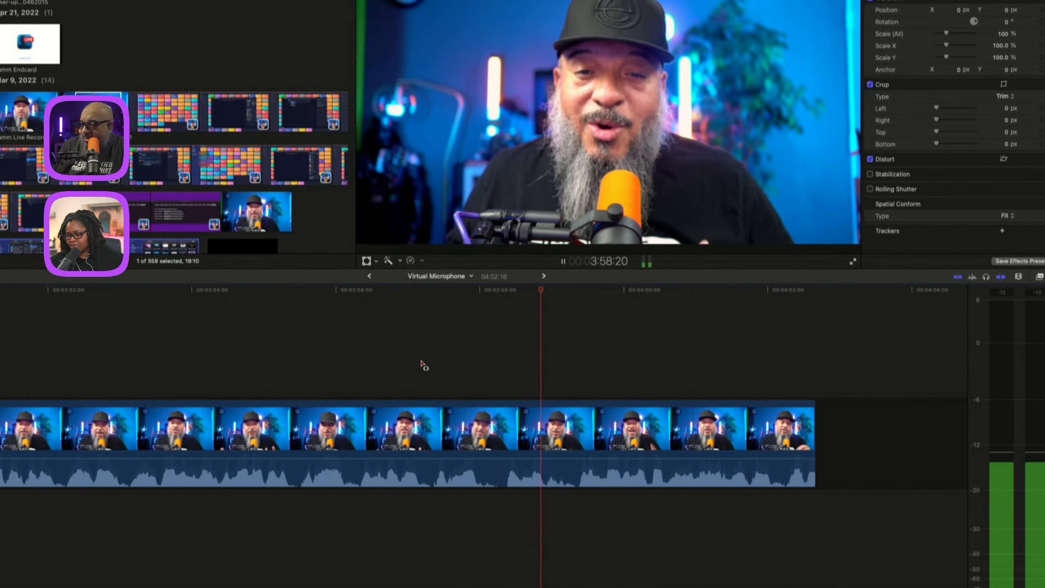
key("space")
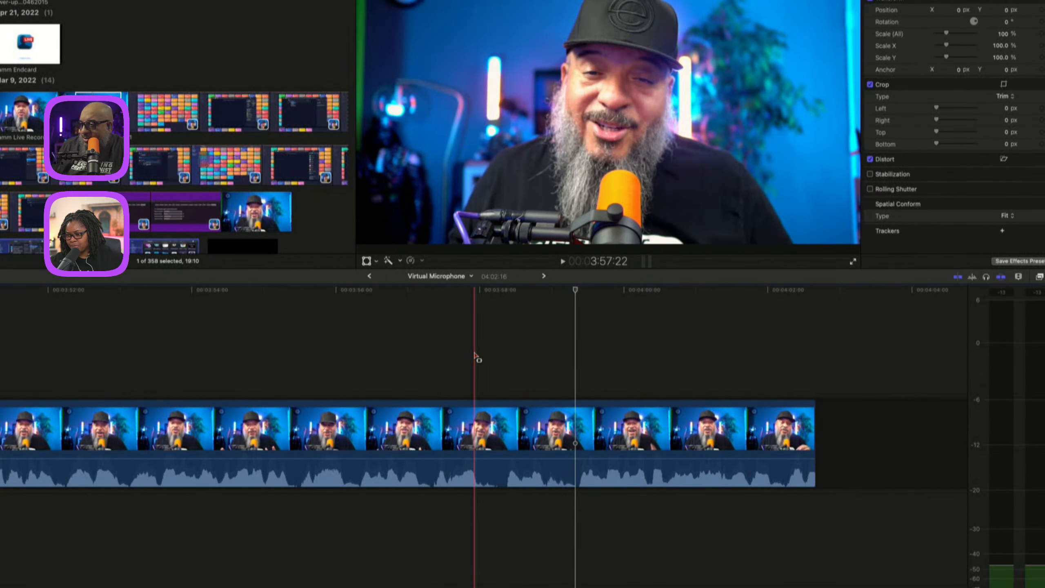
key("space")
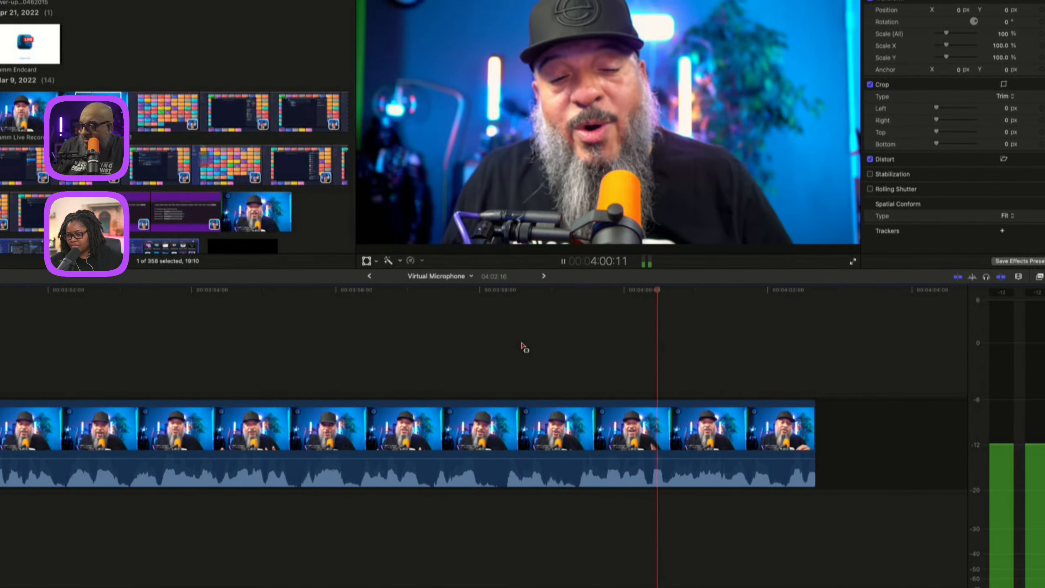
key("space")
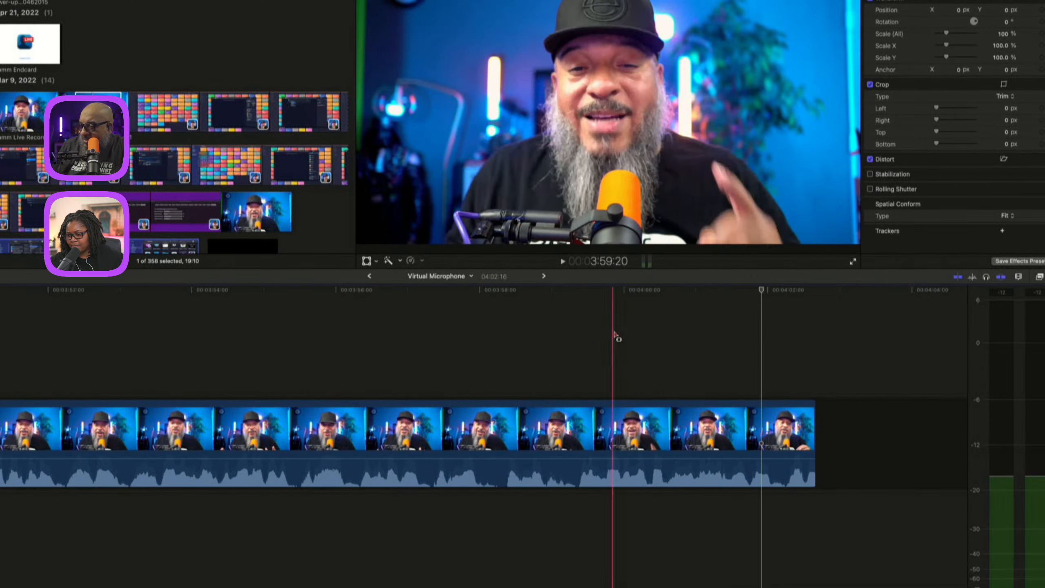
key("space")
key("space")
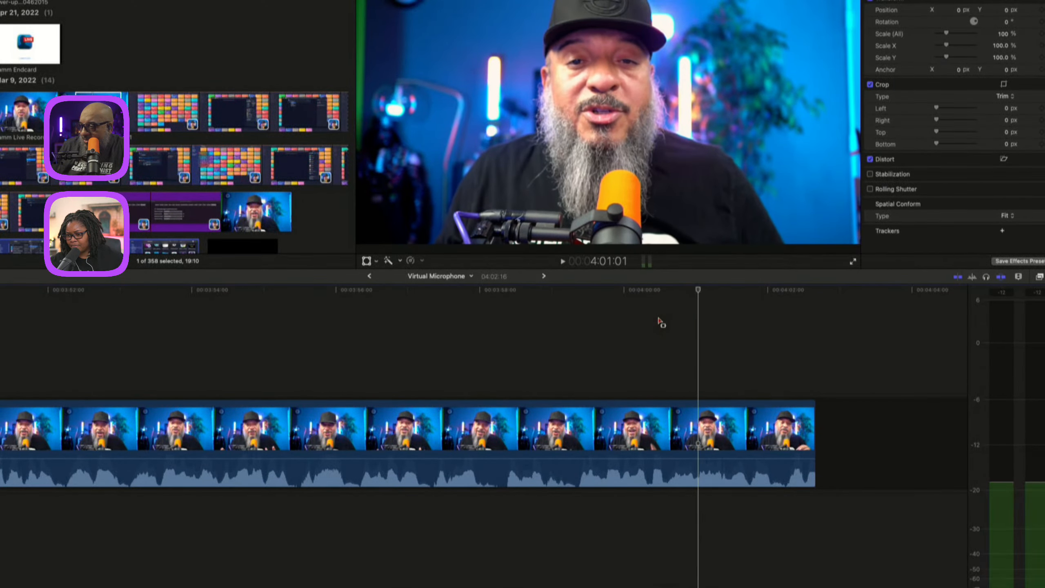
Select a short range in the interview clip and lower its volume to -∞ dB, then play it back.
left_click(667, 364)
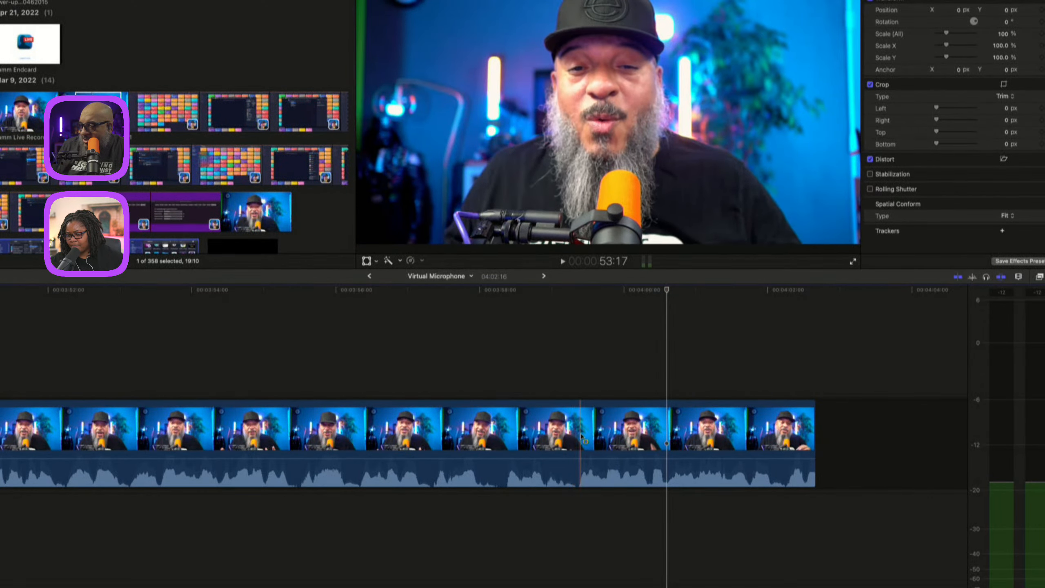
left_click_drag(578, 435, 666, 473)
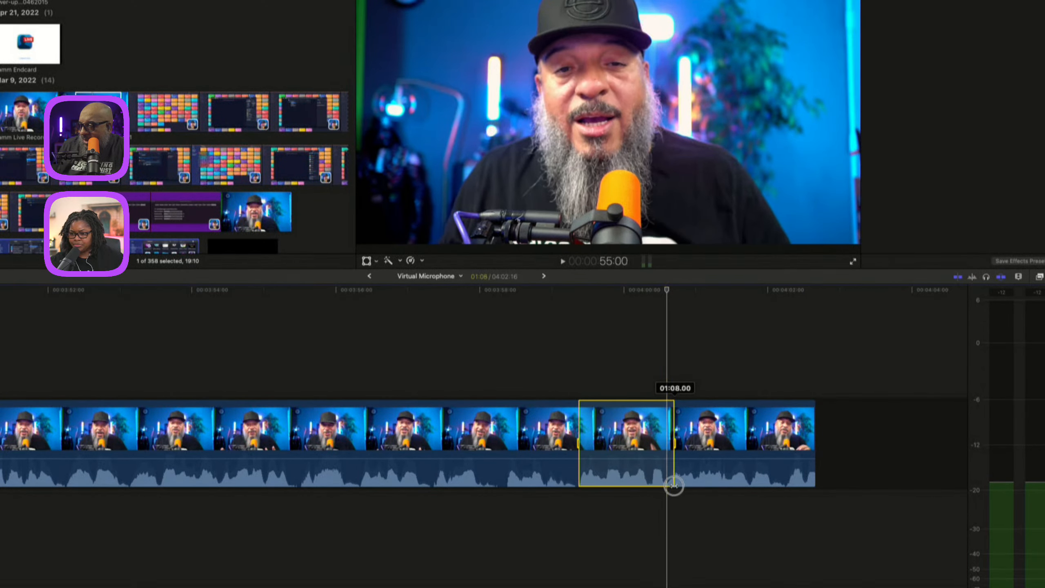
left_click_drag(621, 455, 626, 523)
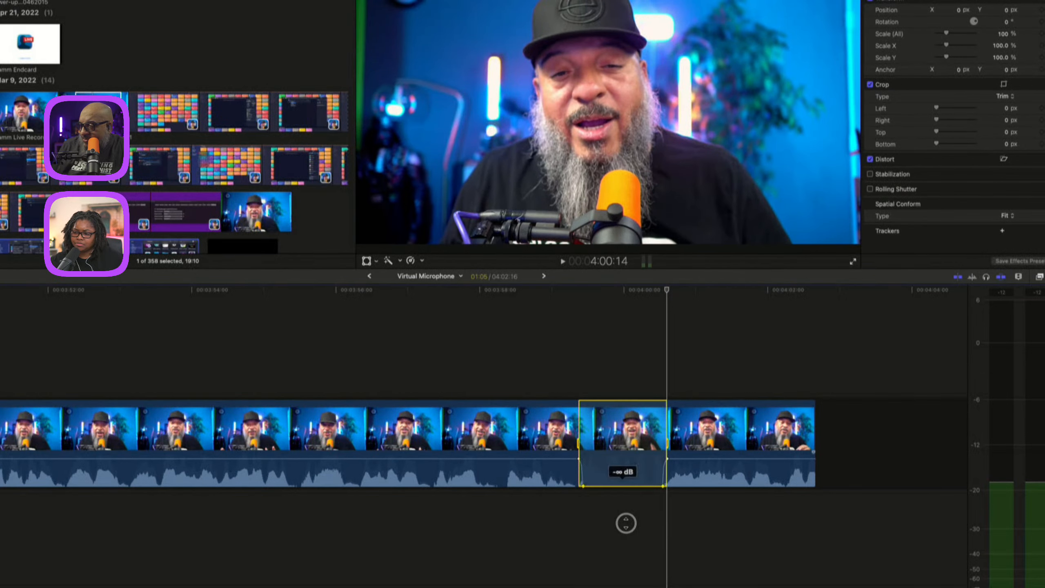
key("space")
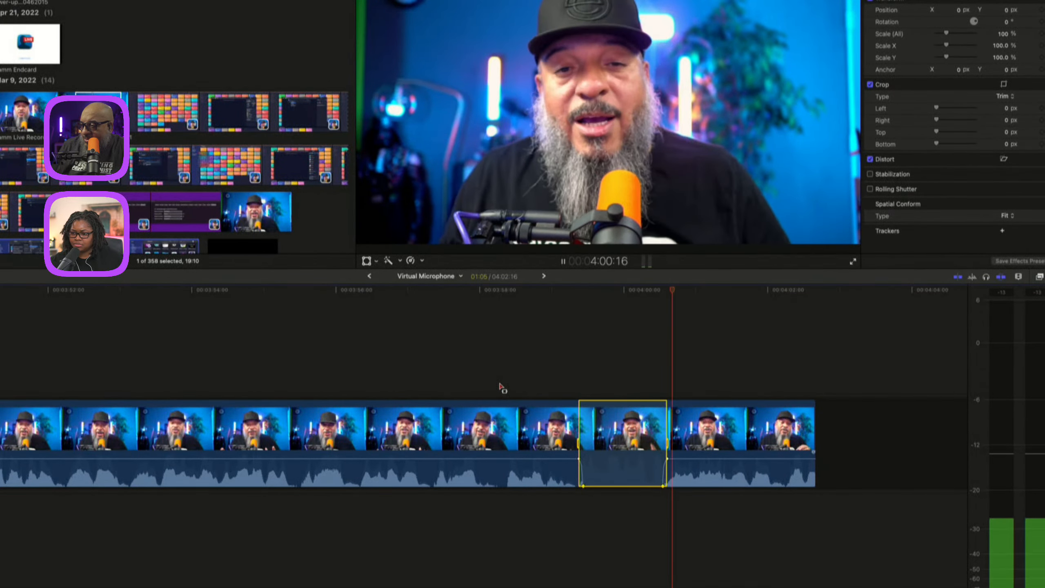
key("space")
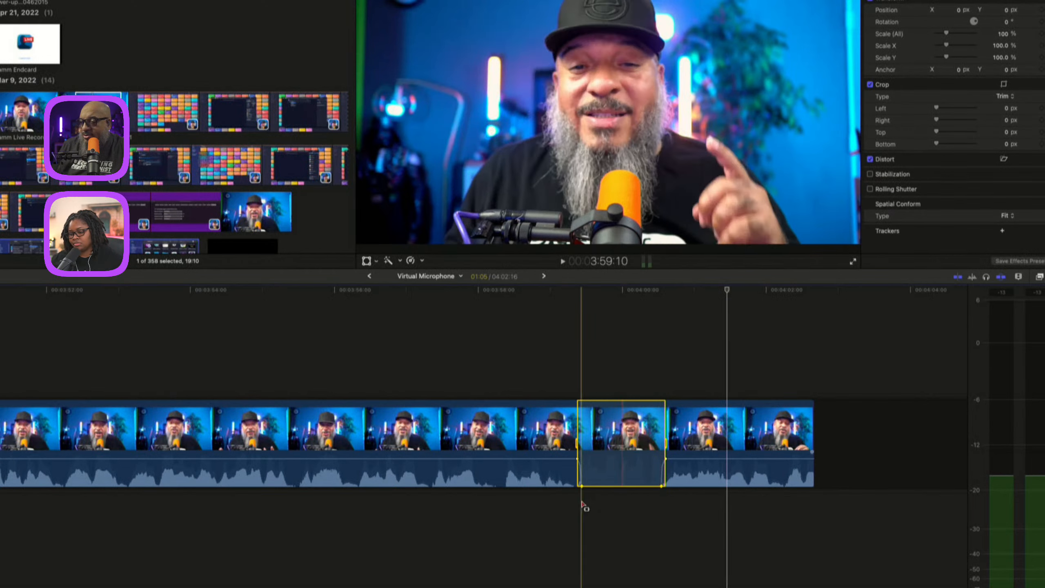
Select a short range near the start of the interview clip and dip its volume.
scroll(586, 506, "right", 2)
scroll(589, 508, "left", 10)
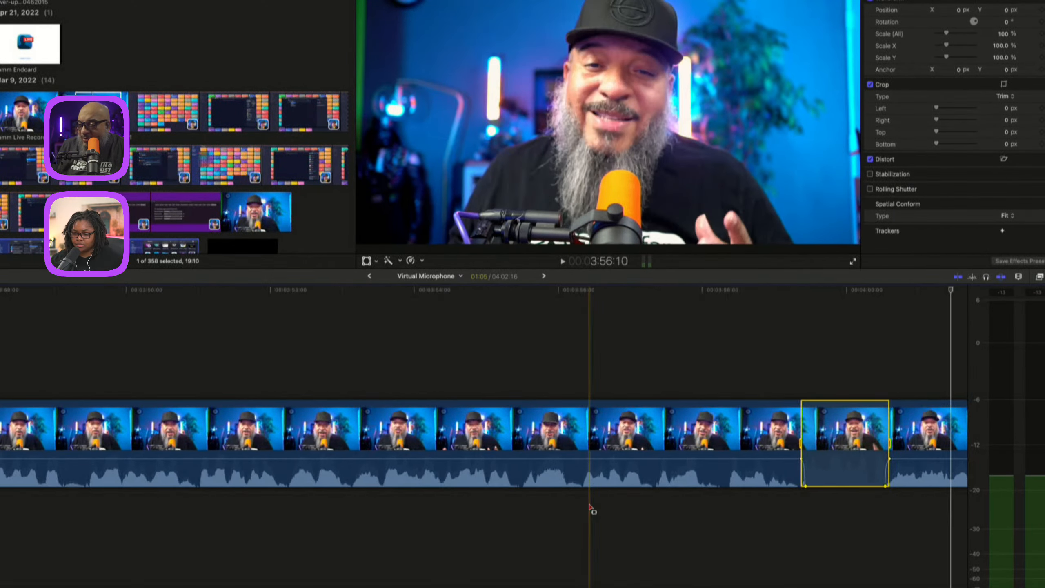
scroll(590, 505, "left", 2)
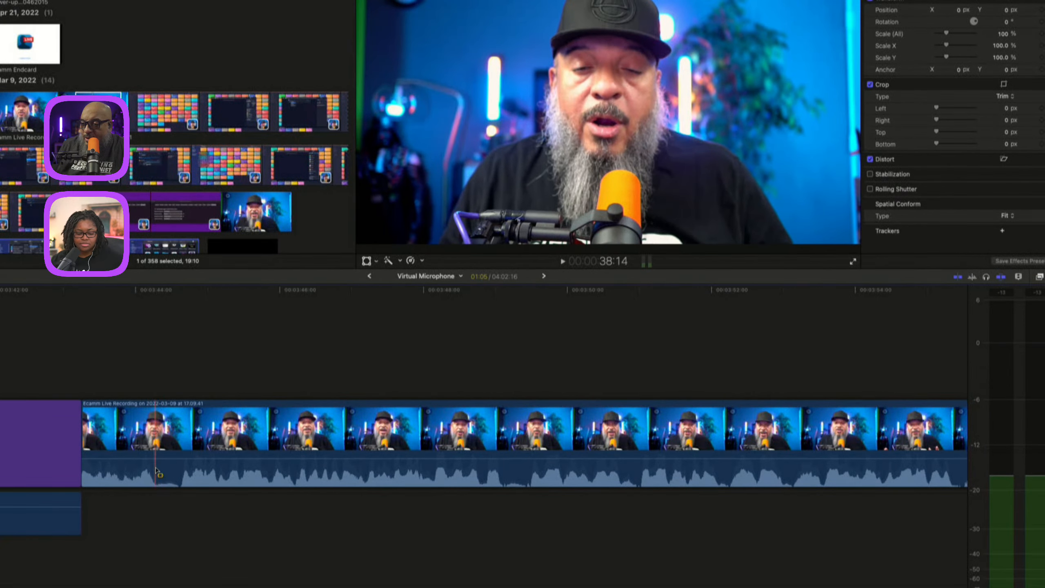
mouse_move(157, 469)
left_mouse_down()
mouse_move(184, 473)
mouse_move(169, 474)
left_mouse_up()
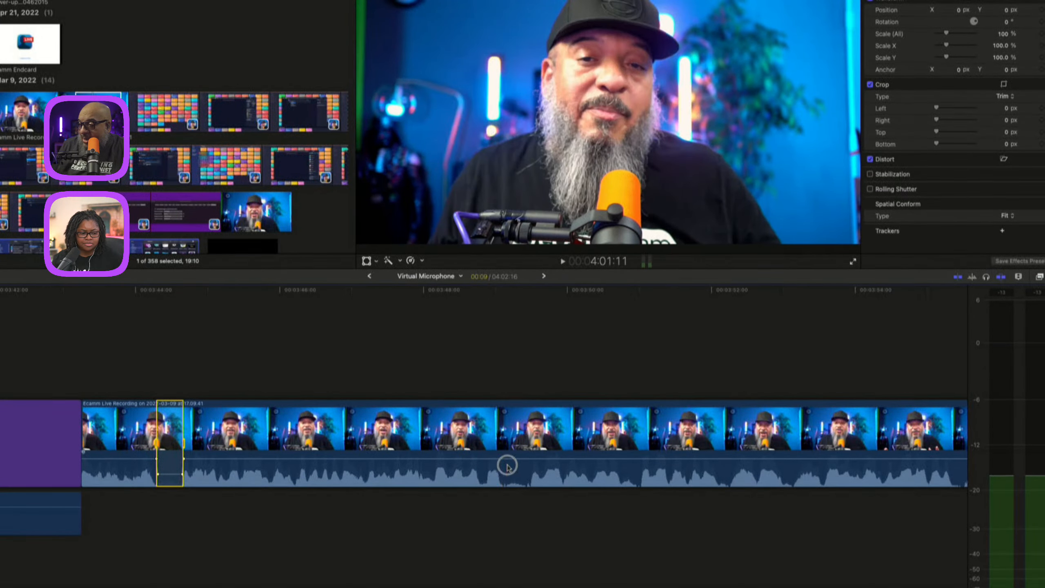
Select another short range further into the interview clip, trim its end slightly, and lower its volume.
left_click_drag(502, 465, 533, 468)
key("slash")
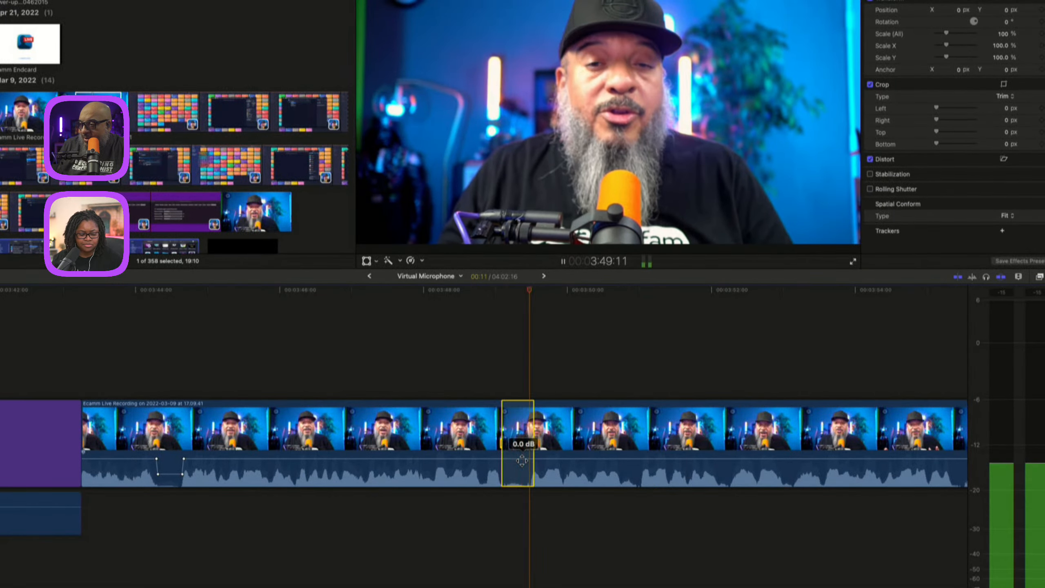
key("slash")
key("slash")
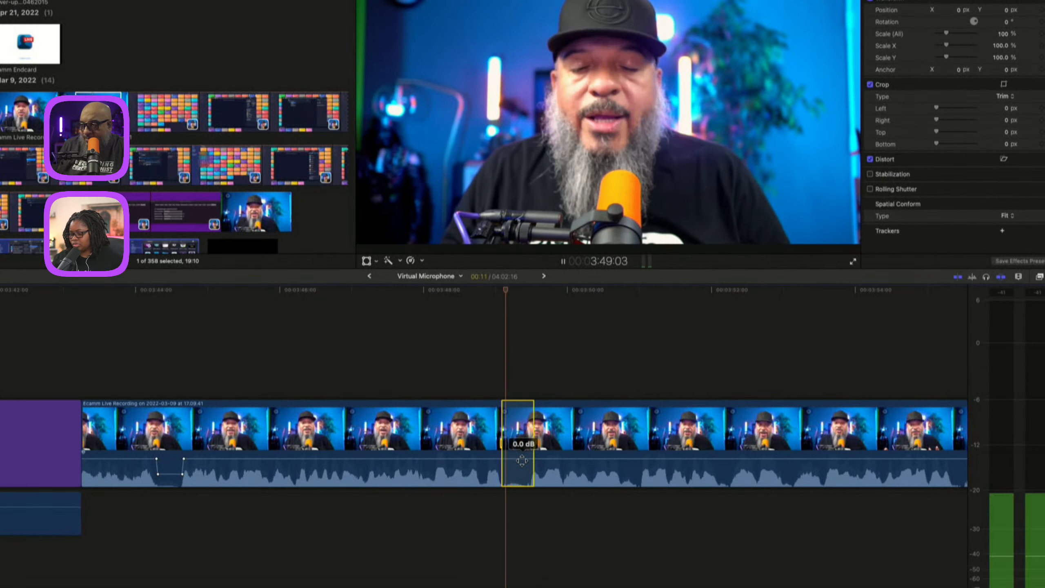
key("slash")
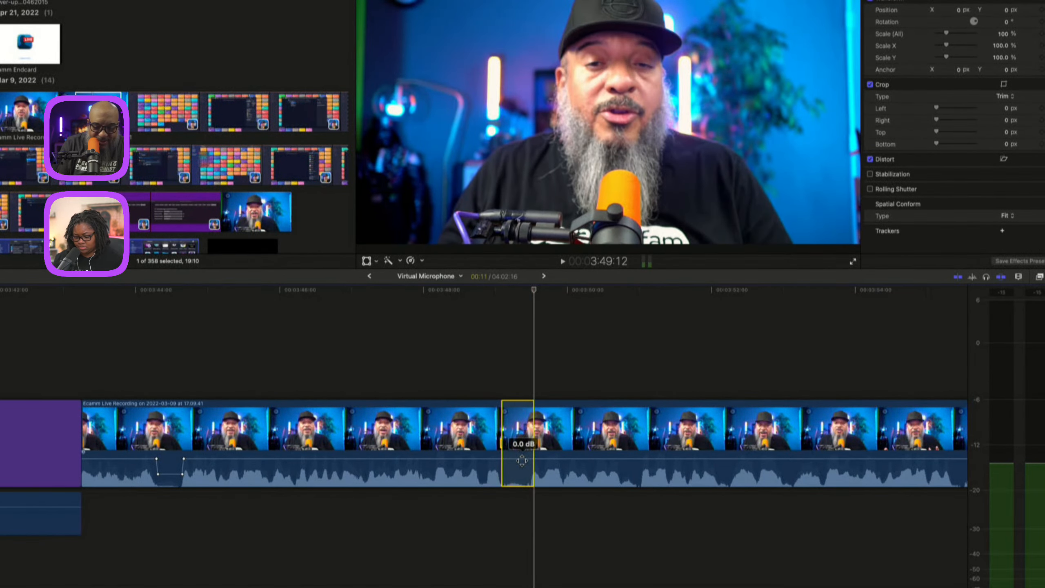
key("space")
key("space")
key("super+equal")
key("super+equal")
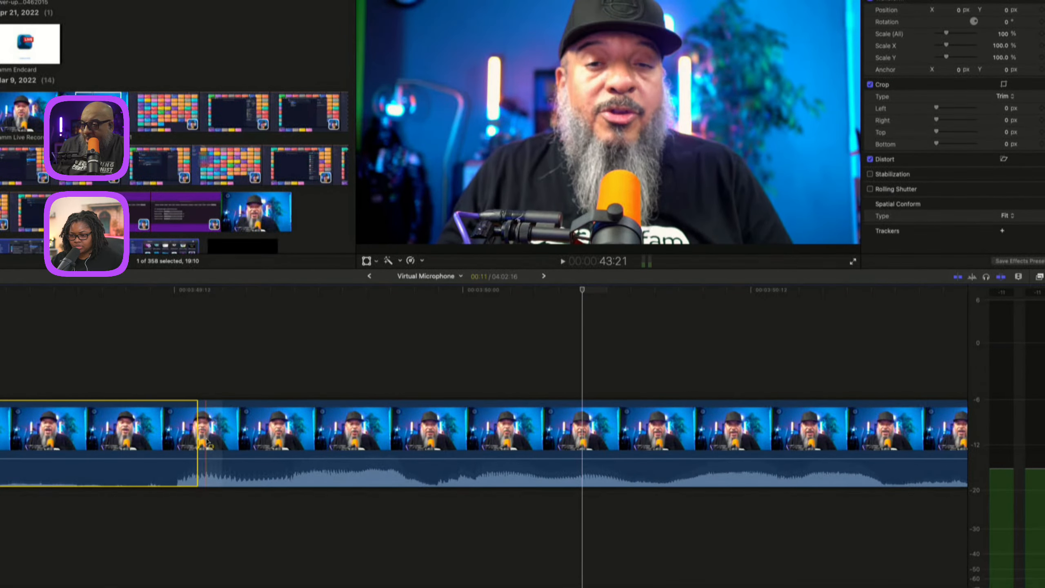
left_click_drag(201, 447, 174, 444)
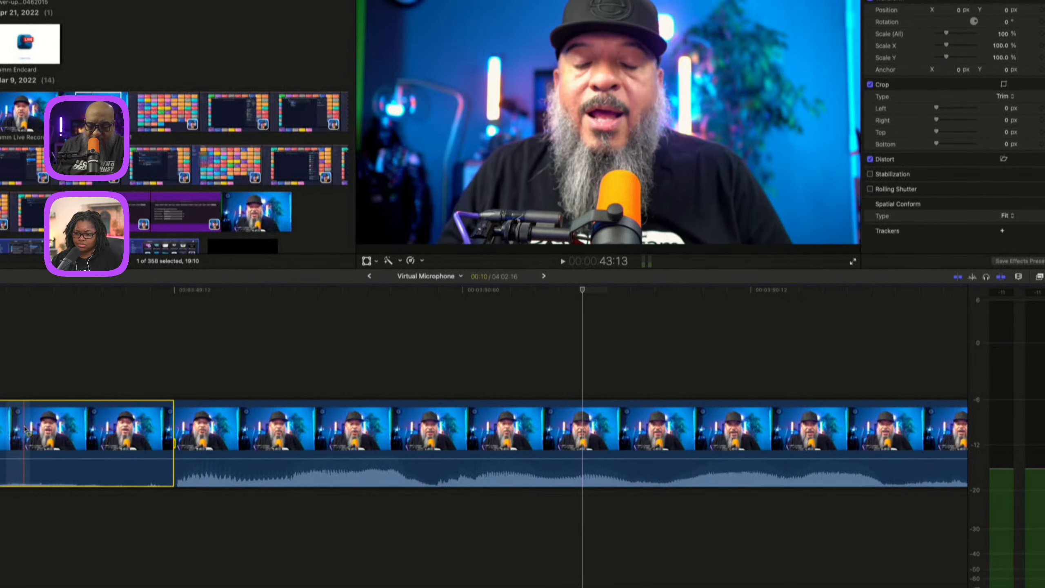
key("slash")
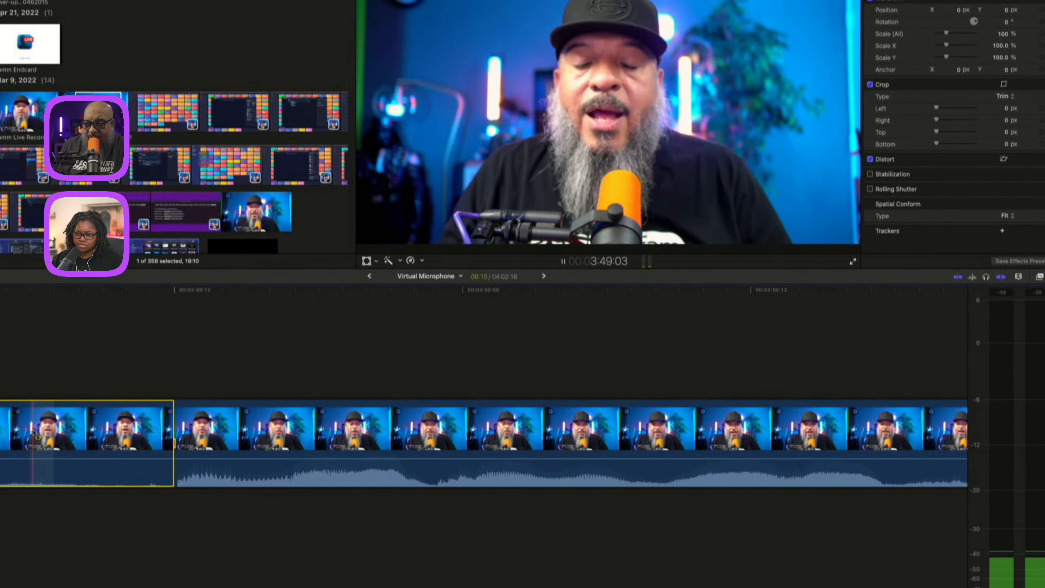
left_click_drag(36, 457, 36, 474)
key("/")
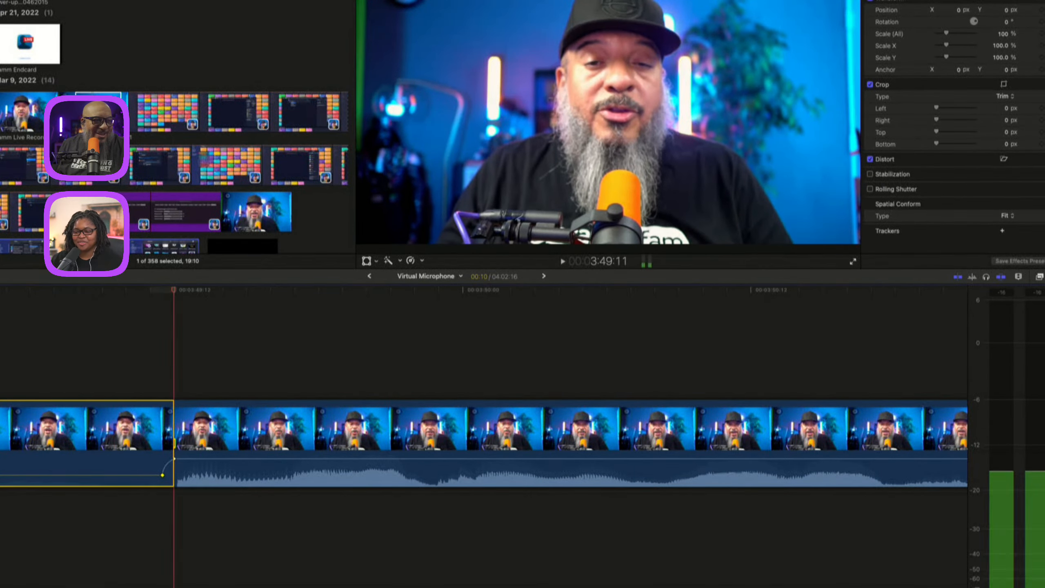
key("space")
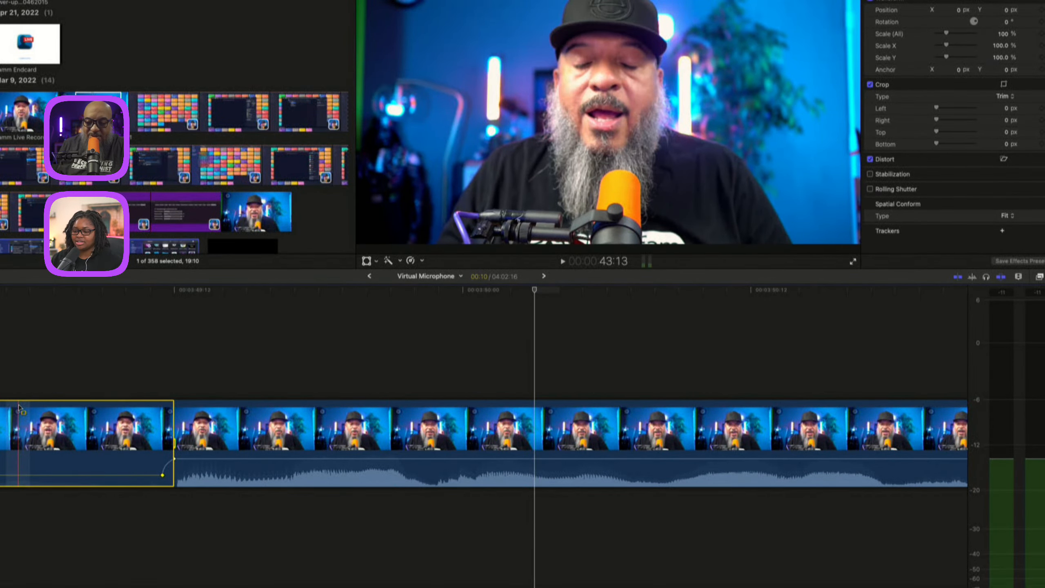
Select a short range early in the interview clip, dip its volume, and play back the result.
key("super+minus")
key("super+minus")
key("super+minus")
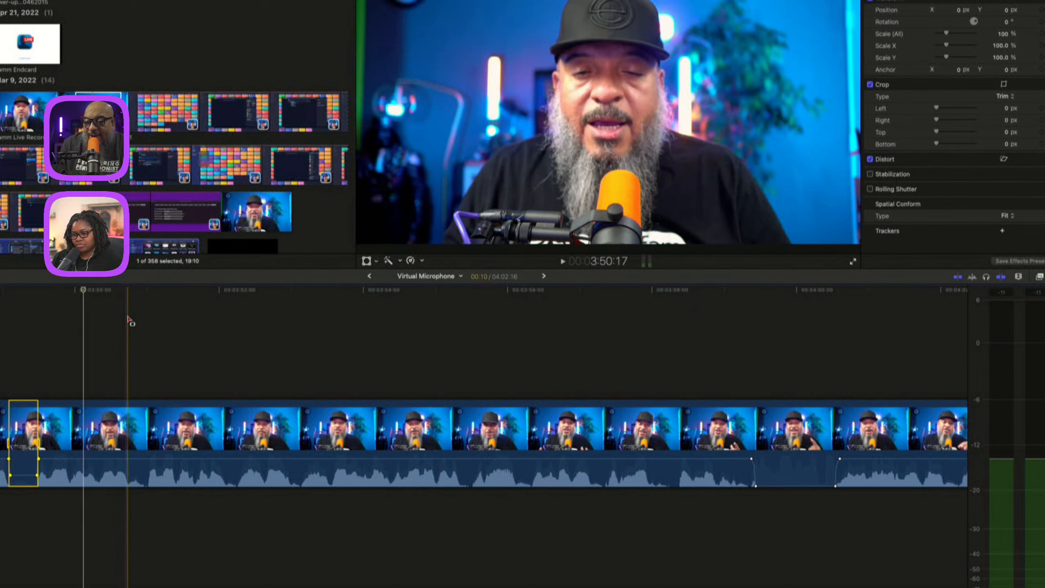
key("space")
key("space")
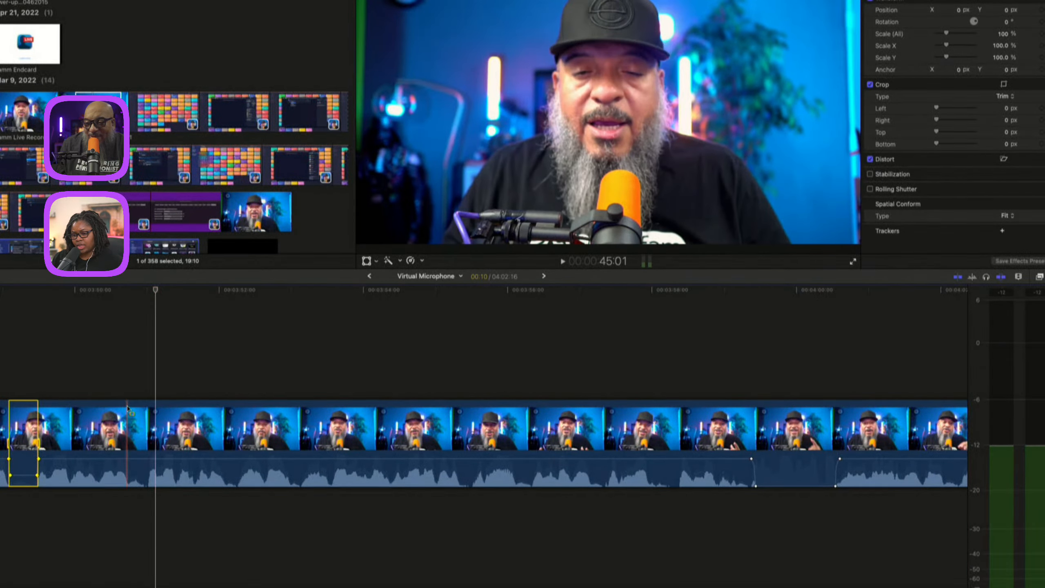
left_click_drag(127, 459, 140, 467)
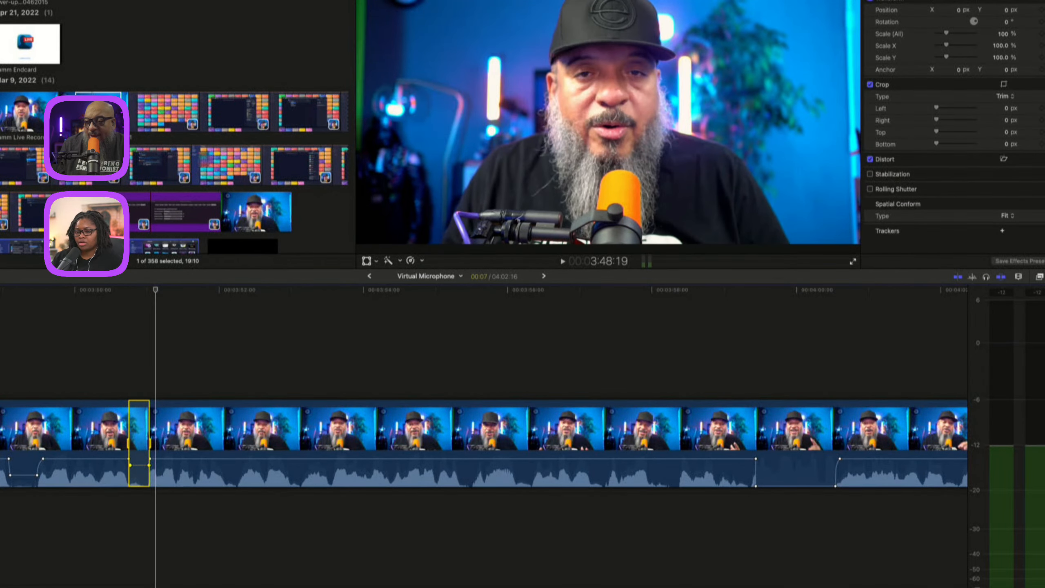
key("space")
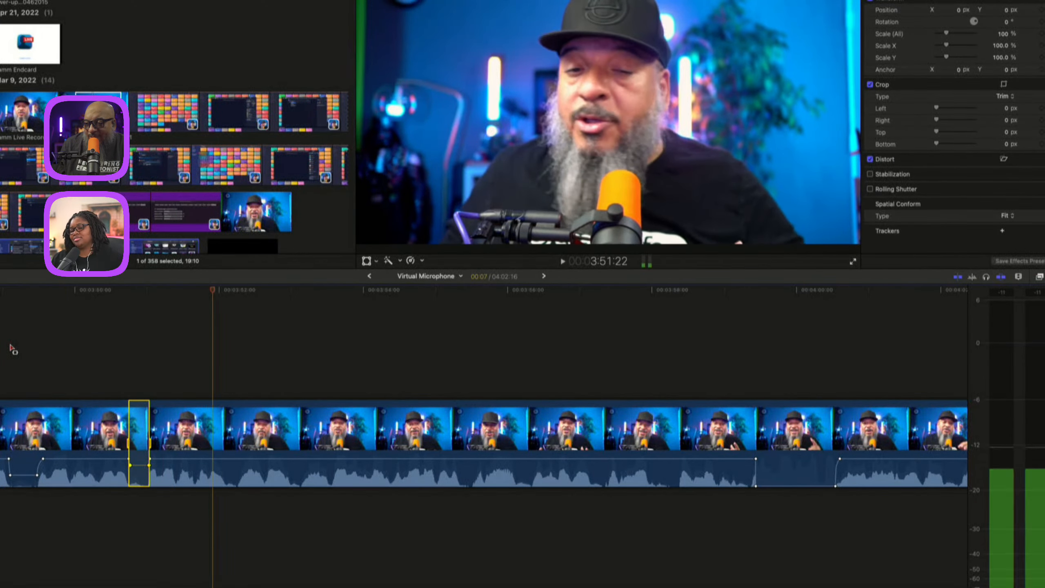
key("space")
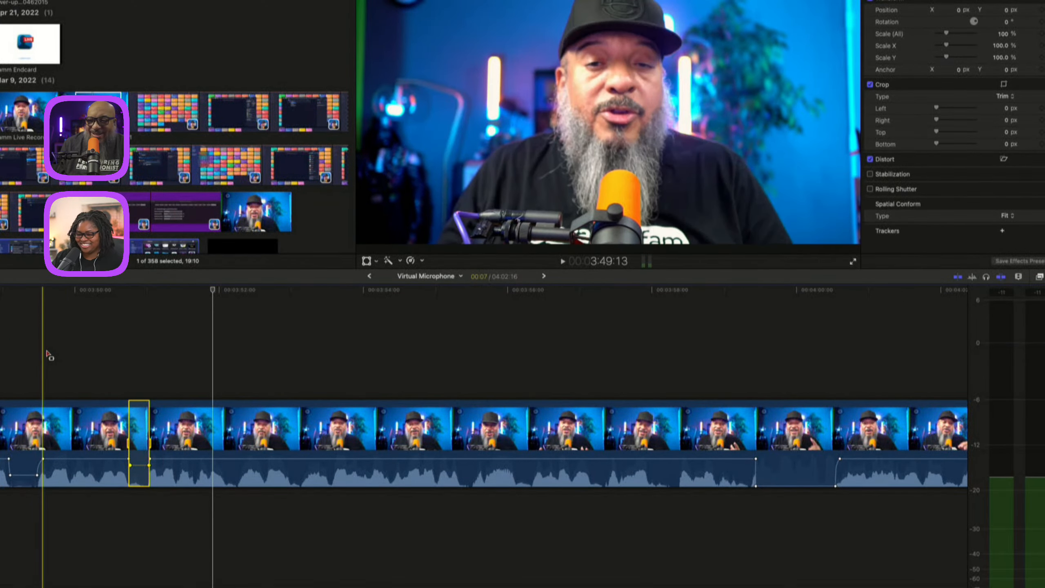
key("space")
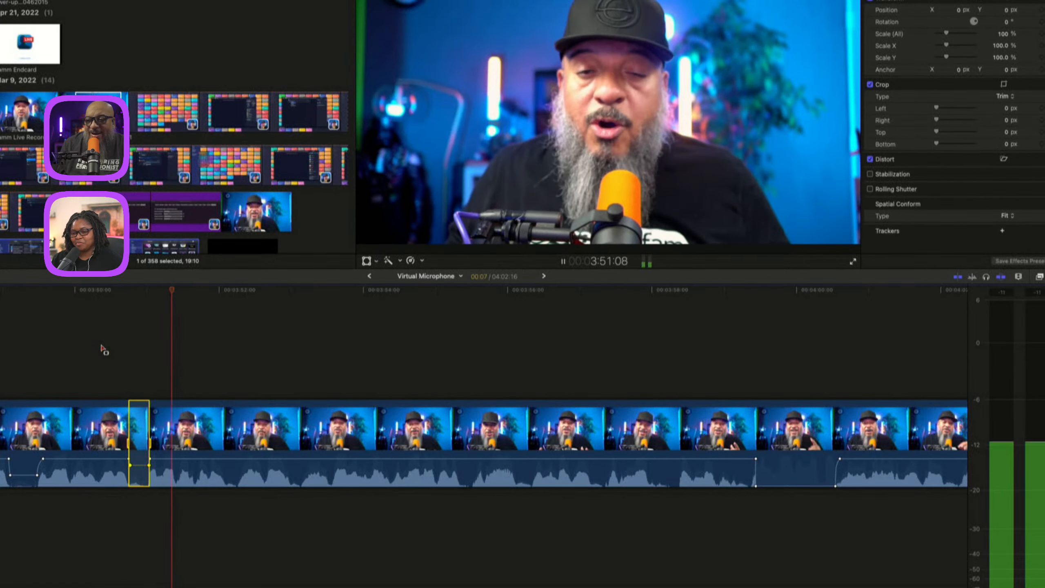
left_click(101, 350)
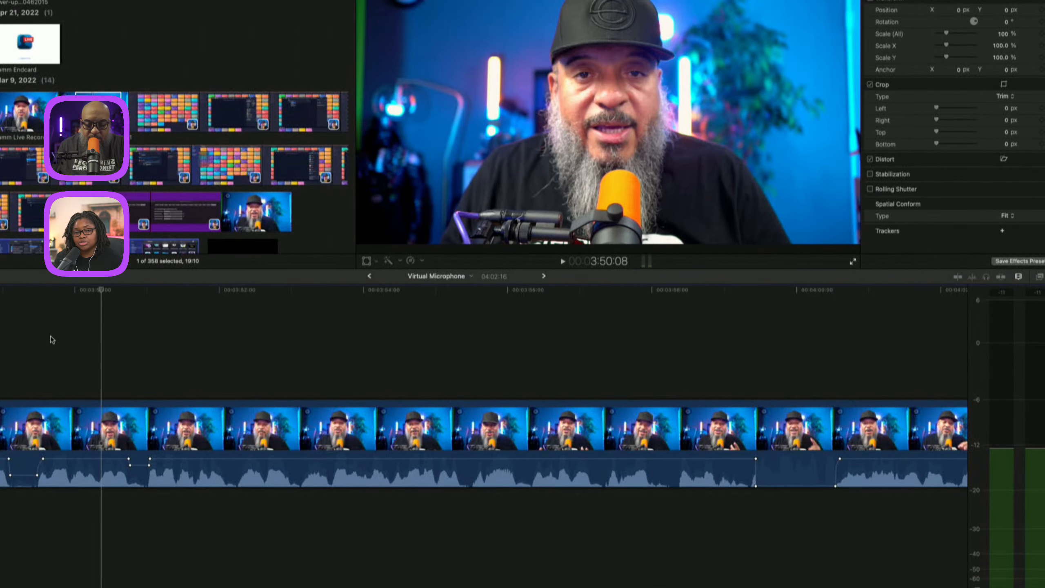
left_click(90, 342)
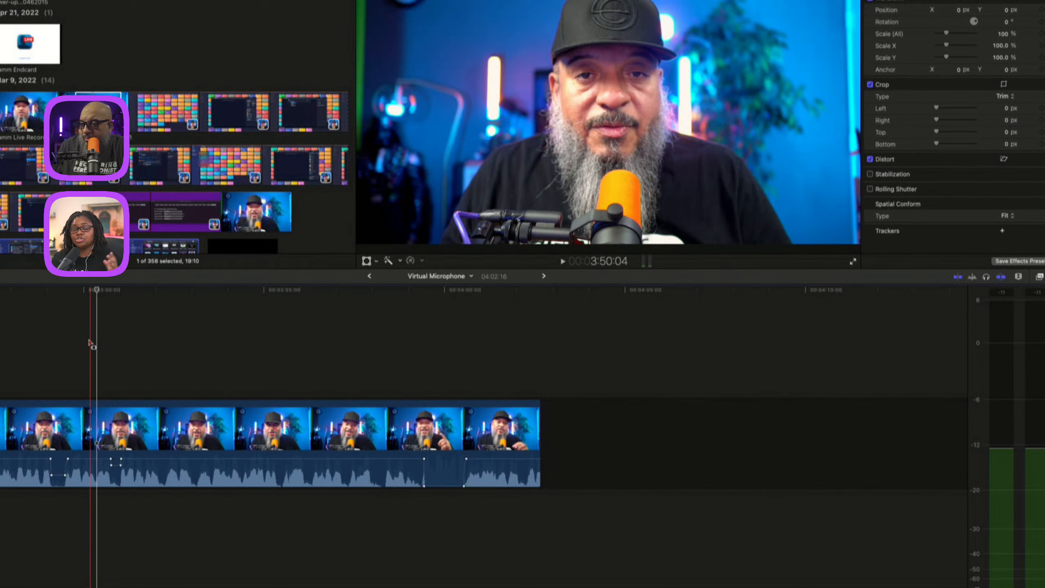
Add the hip-hop-beat music clip under the interview clip in the timeline.
key("super+minus")
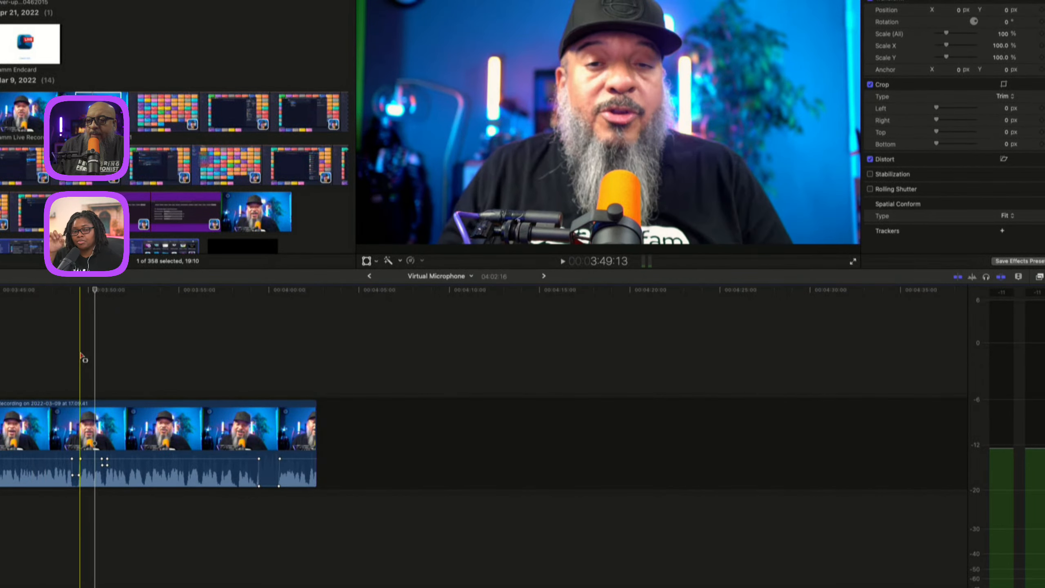
scroll(218, 88, "down", 10)
scroll(218, 89, "down", 3)
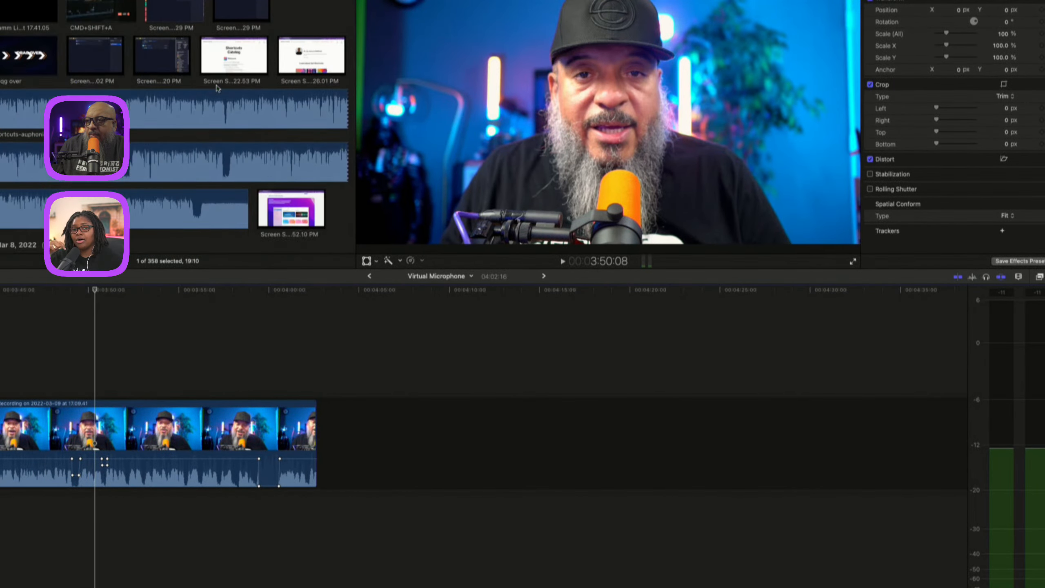
scroll(217, 88, "down", 10)
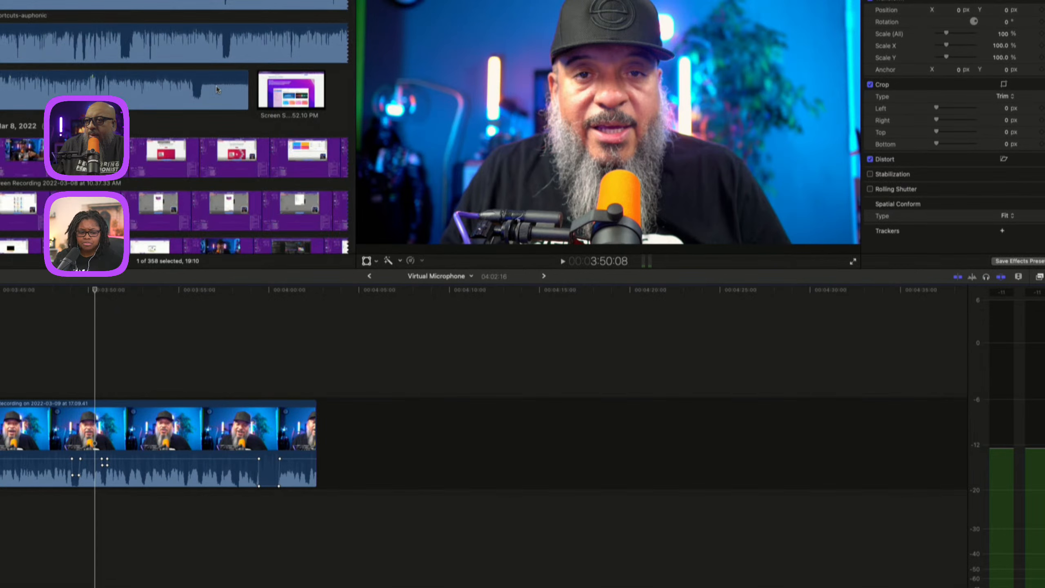
scroll(217, 87, "down", 10)
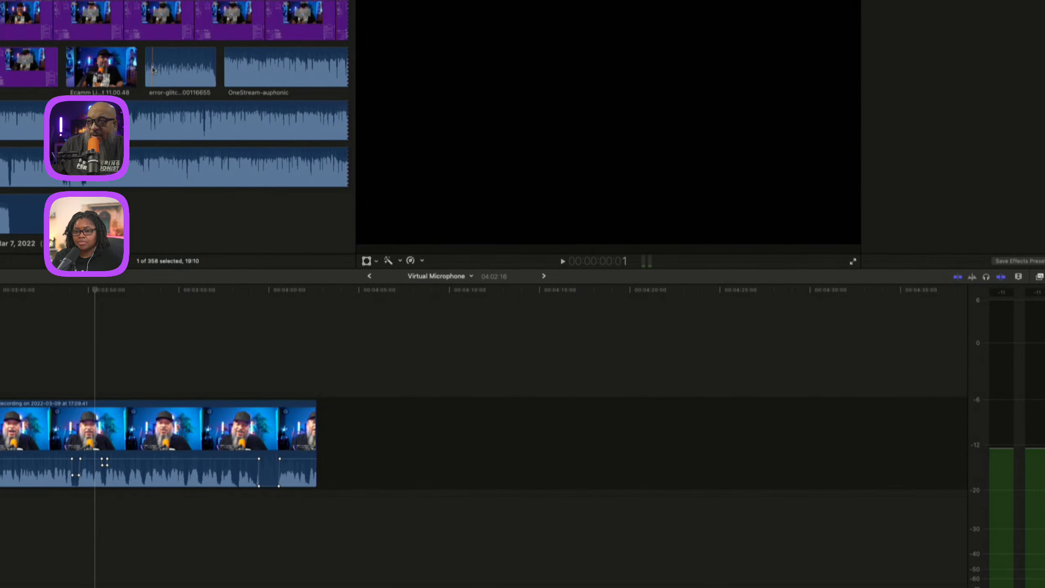
scroll(144, 123, "down", 10)
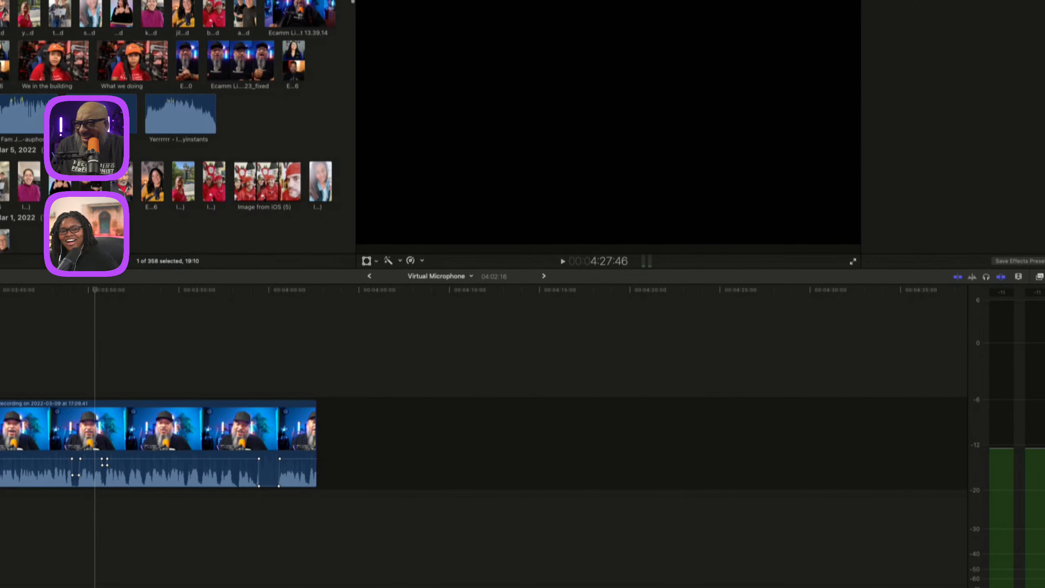
left_click(3, 115)
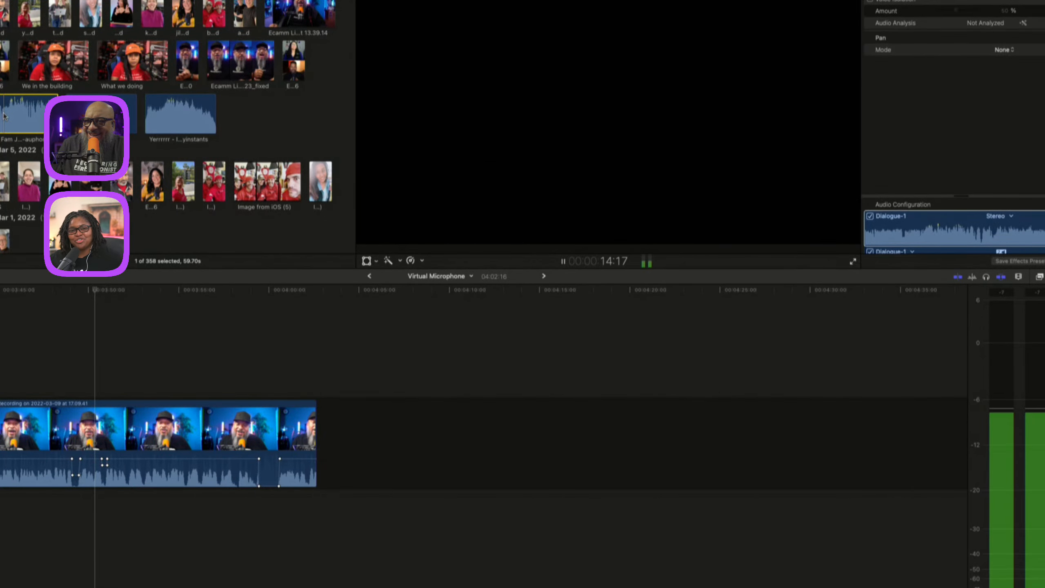
scroll(225, 174, "down", 8)
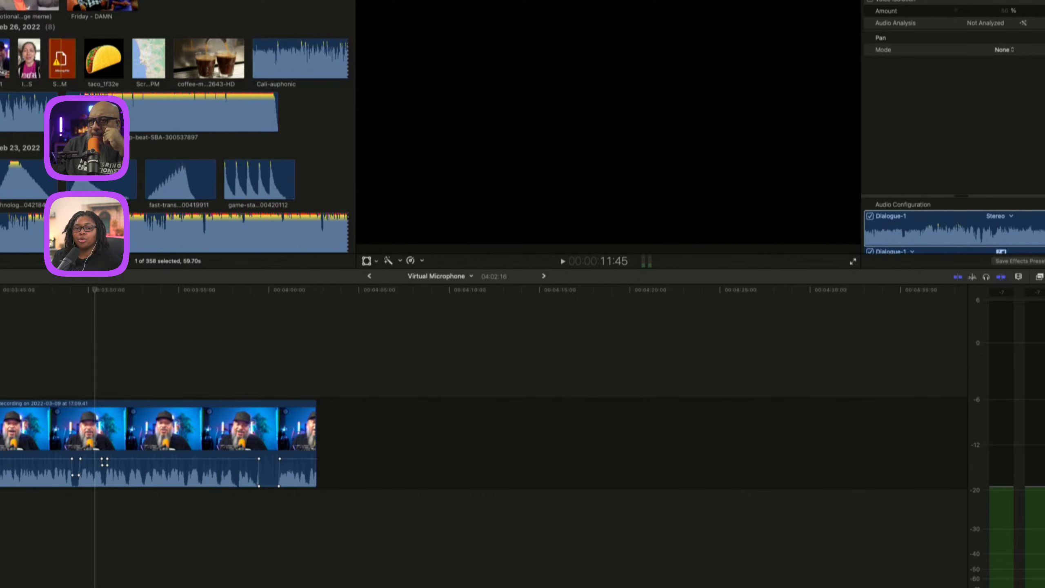
left_click_drag(93, 115, 15, 513)
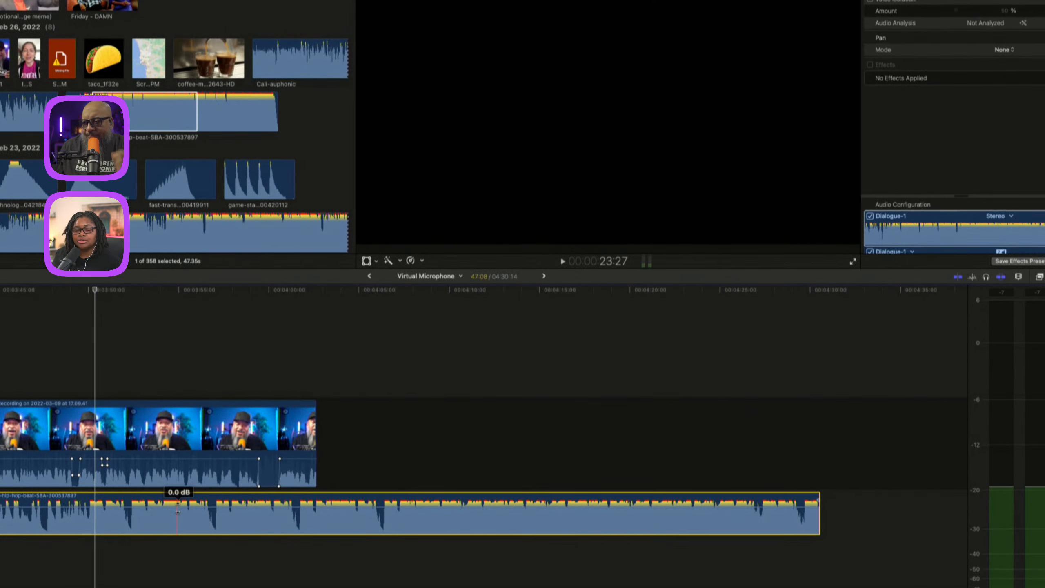
left_click_drag(177, 510, 180, 511)
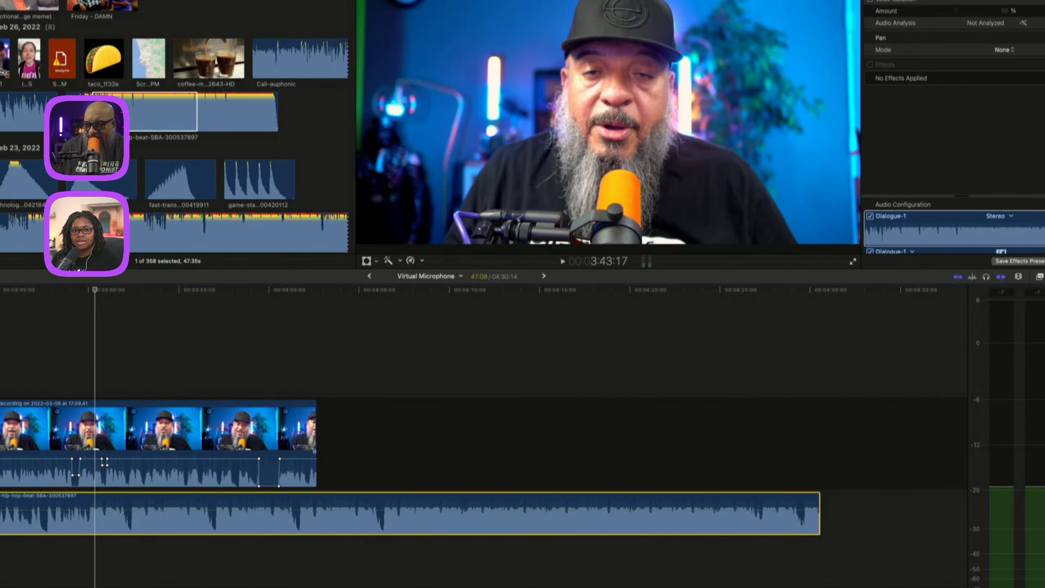
Select the interview clip and delete the clips from the timeline.
left_click(2, 436)
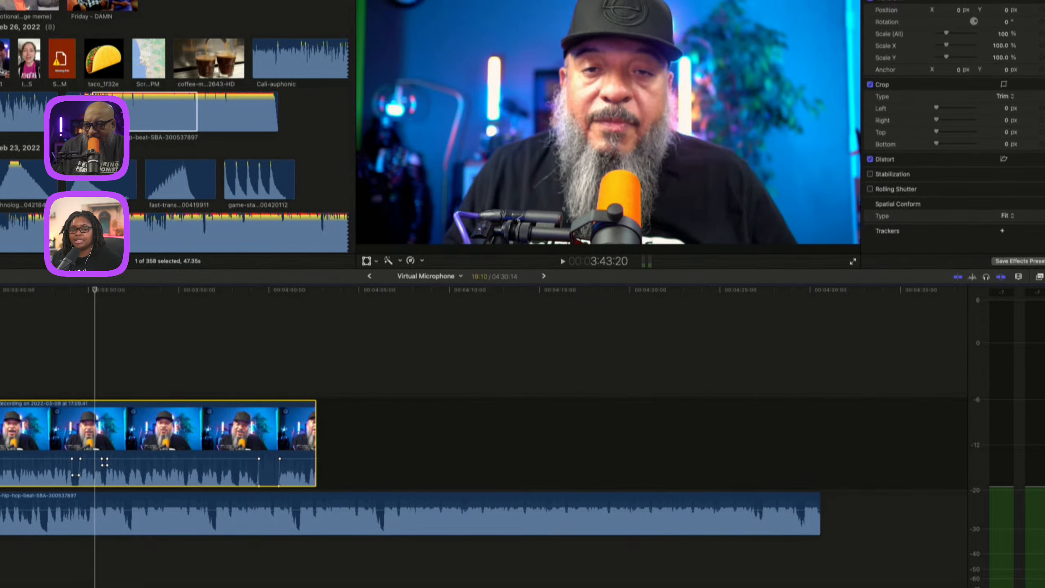
left_click_drag(1, 436, 296, 485)
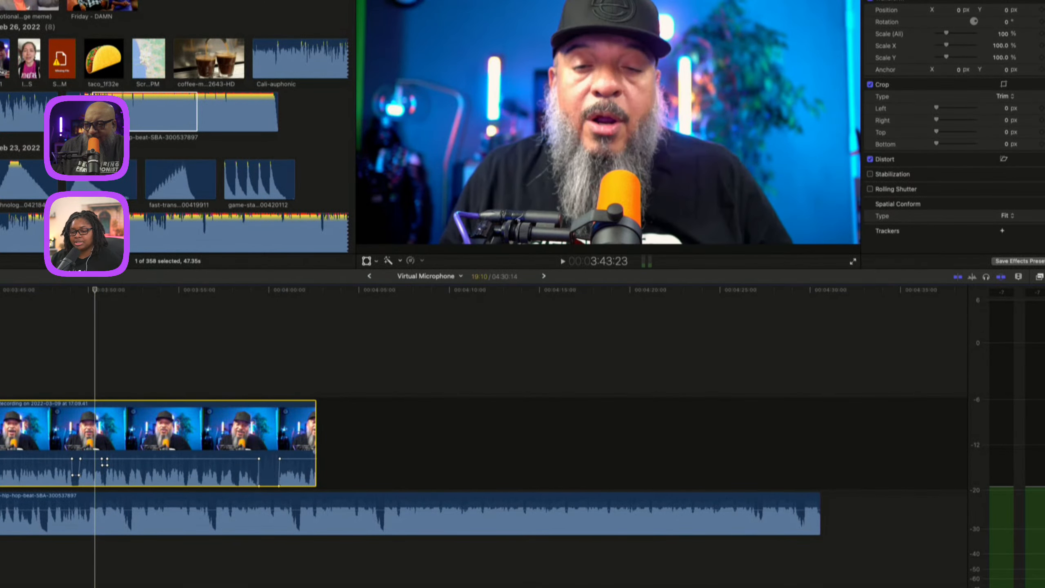
right_click(1, 458)
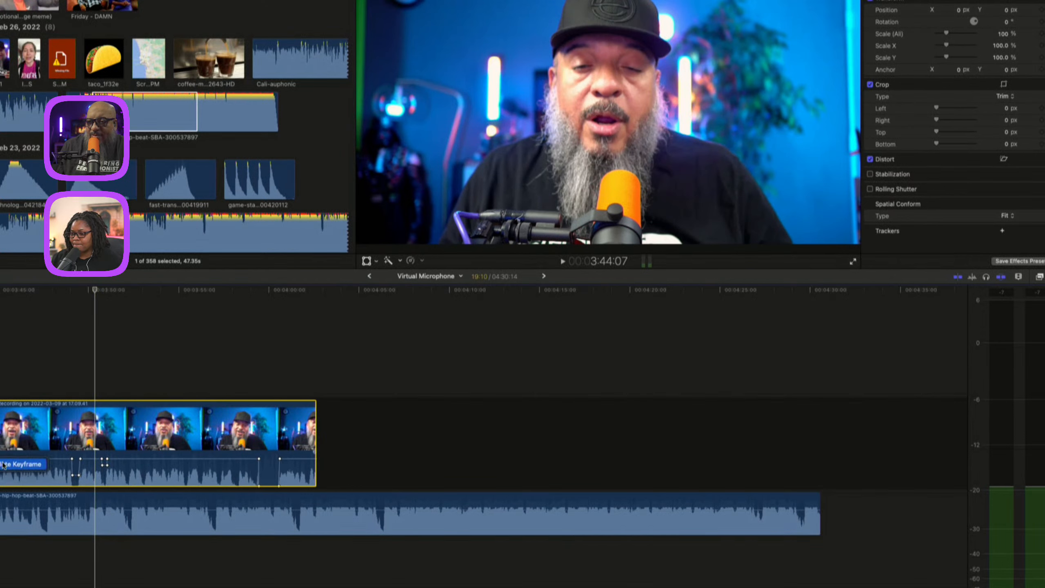
left_click(38, 362)
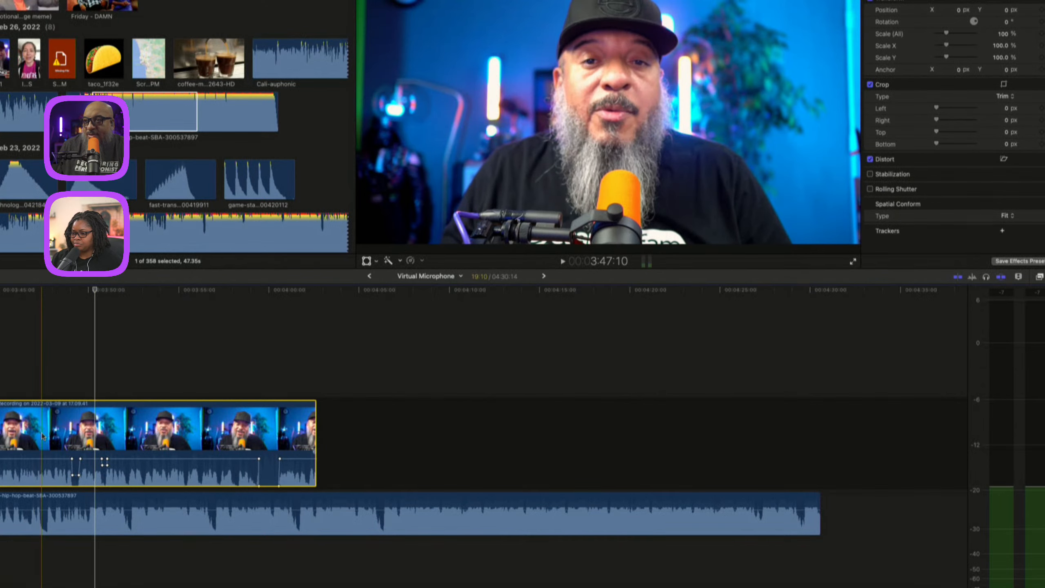
key("Delete")
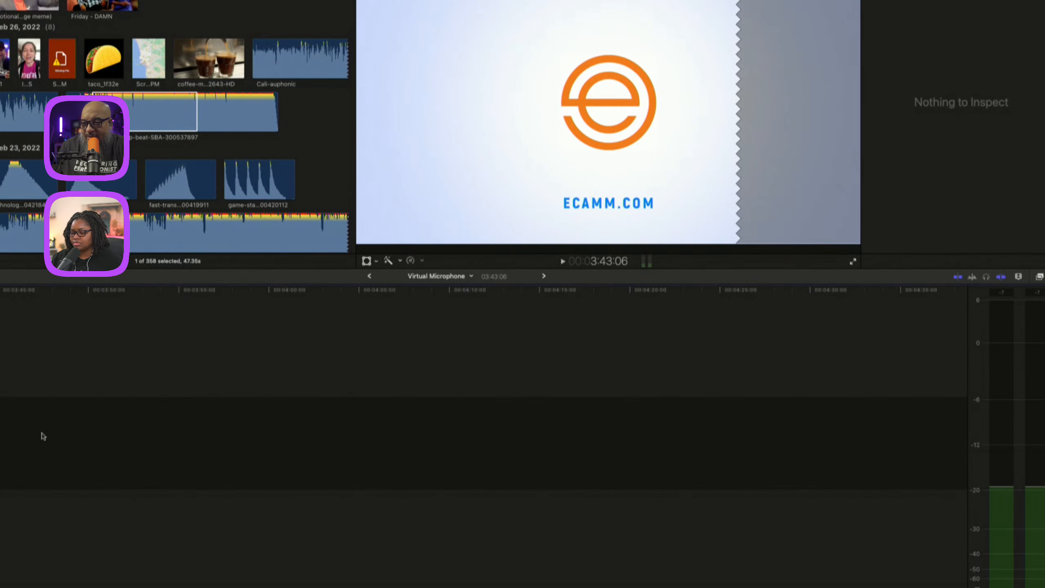
Add the interview recording back into the timeline from the browser.
scroll(145, 133, "up", 5)
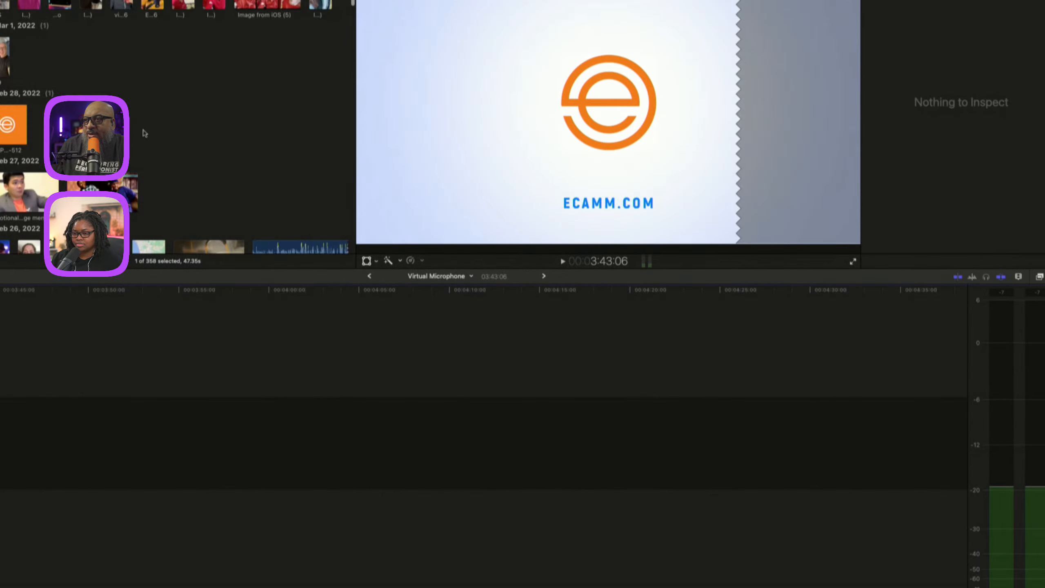
scroll(145, 133, "up", 10)
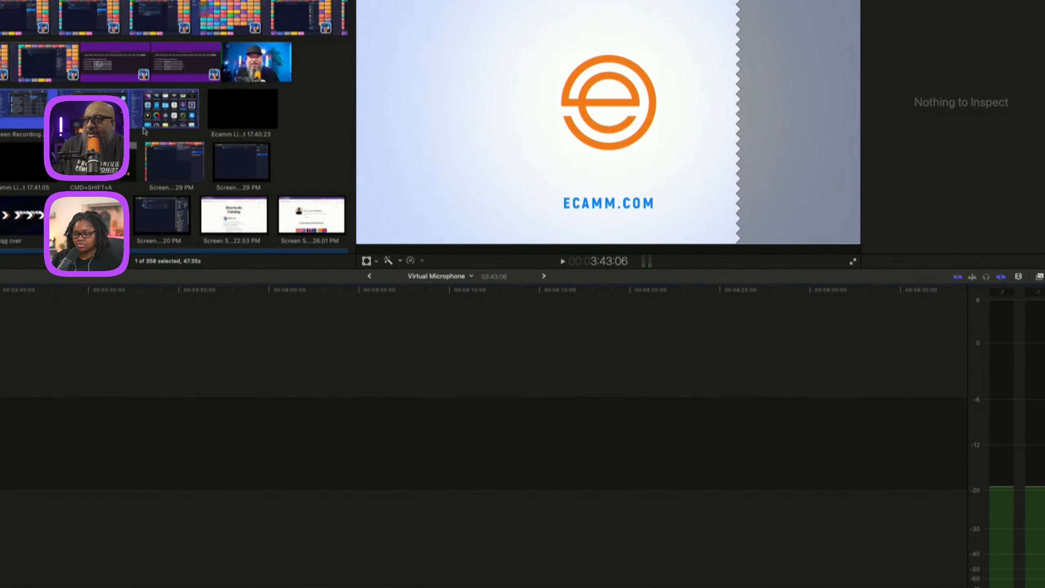
scroll(145, 133, "up", 3)
left_click_drag(90, 24, 135, 436)
key("super+4")
Add the hip-hop-beat music clip under the interview and trim its end to the interview's end.
scroll(144, 160, "down", 10)
scroll(146, 161, "down", 10)
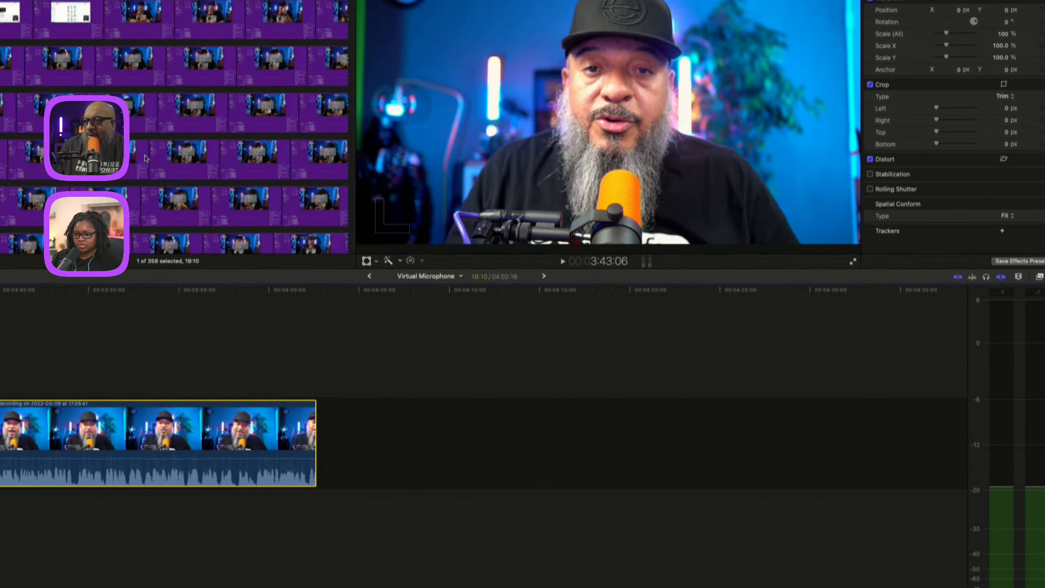
scroll(176, 157, "down", 10)
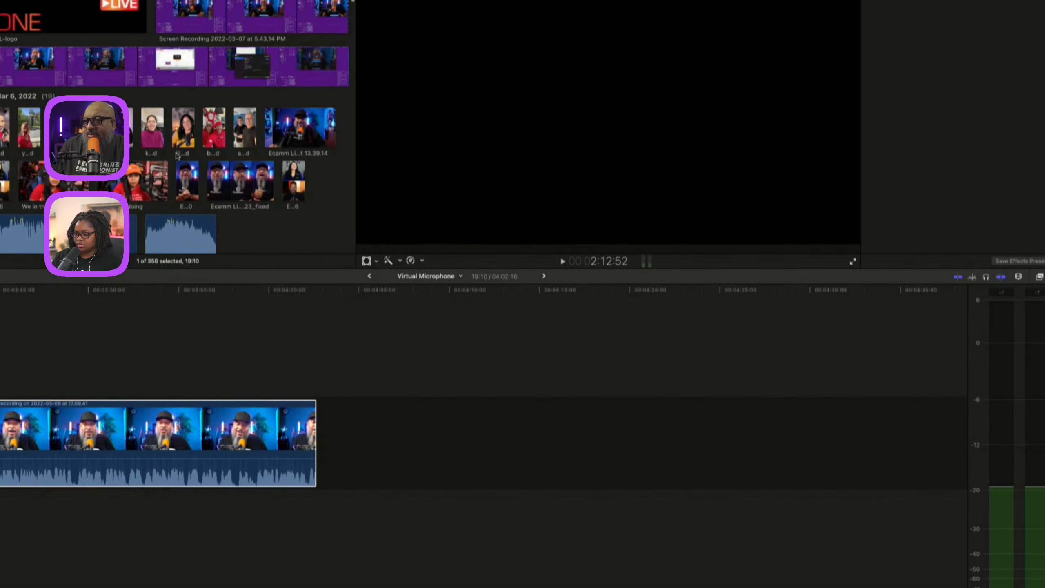
scroll(176, 156, "down", 10)
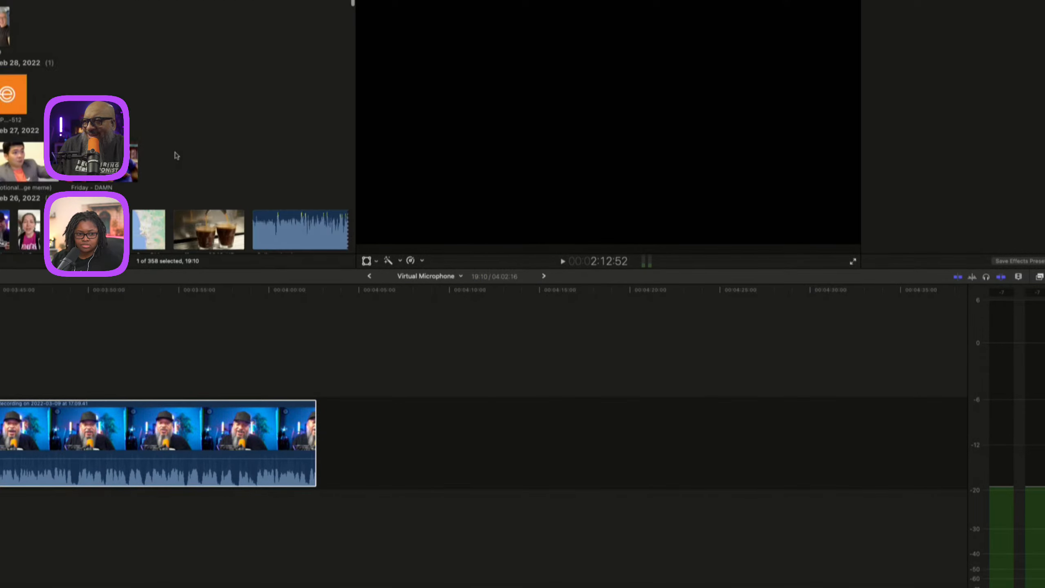
left_click_drag(117, 133, 0, 515)
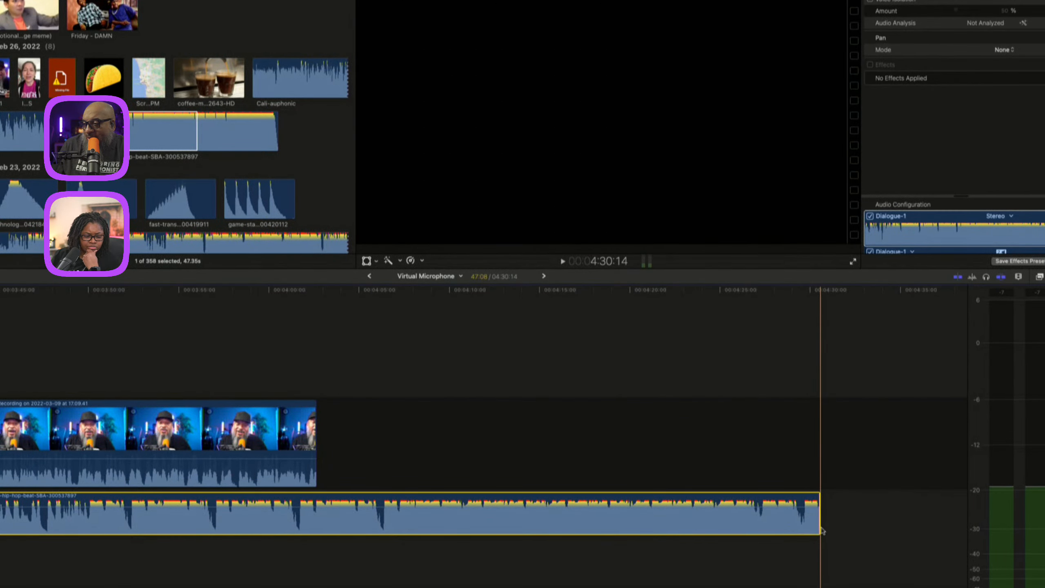
left_click_drag(820, 519, 316, 519)
Assign the Music role to the hip-hop-beat clip.
left_click(123, 502)
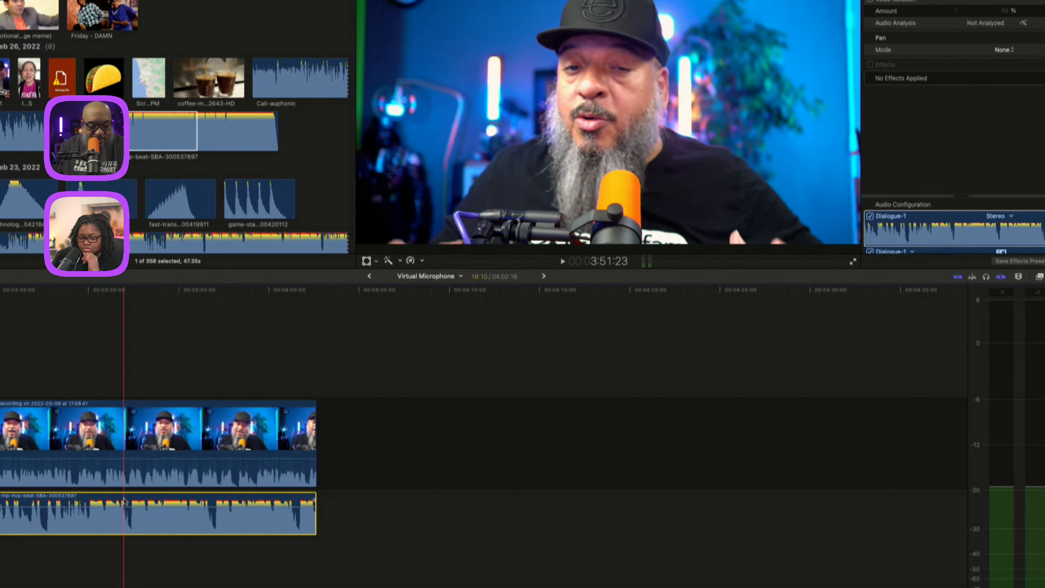
key("ctrl+alt+m")
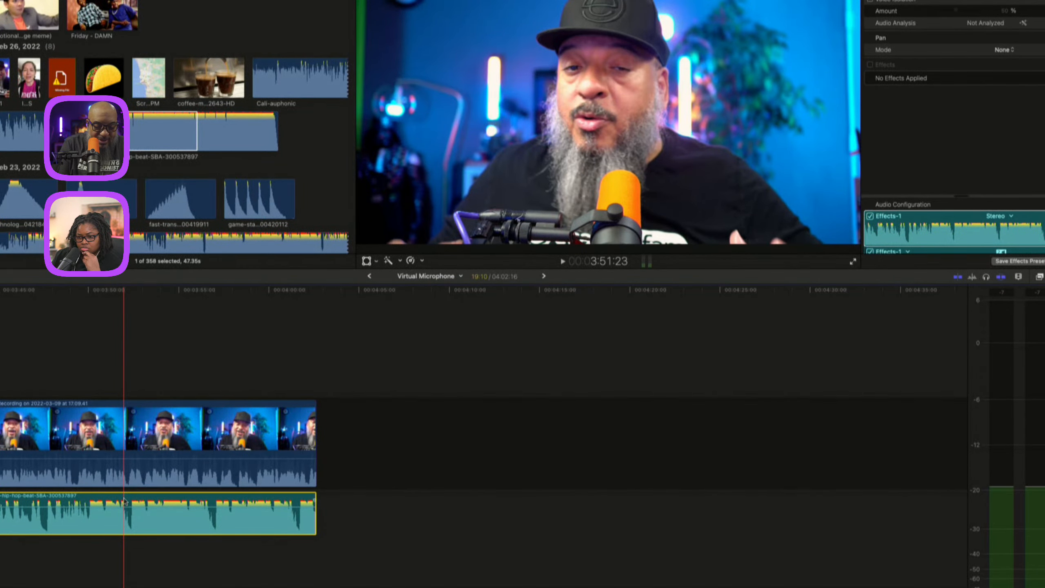
key("ctrl+alt+d")
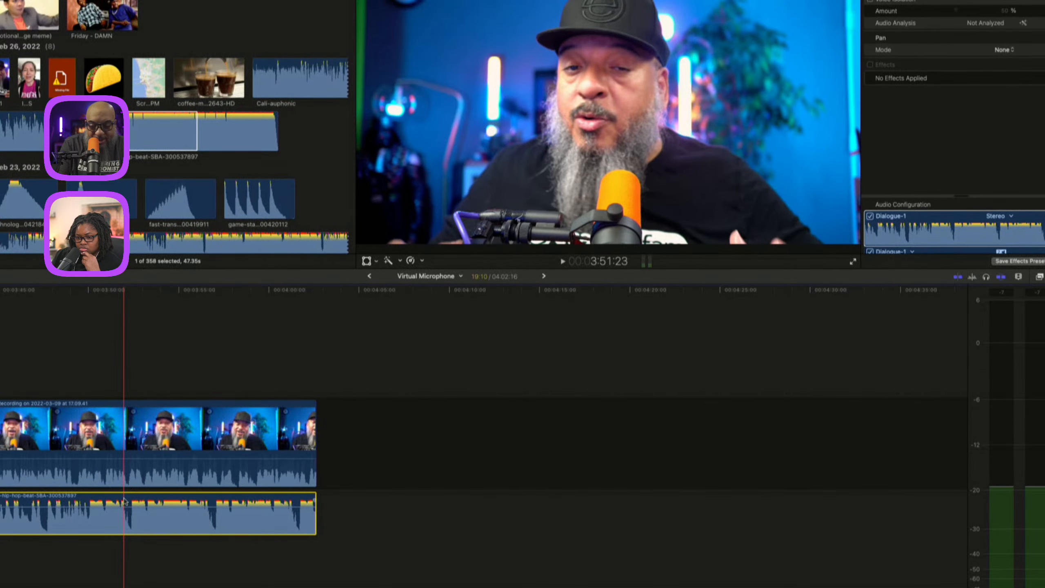
key("ctrl+alt+m")
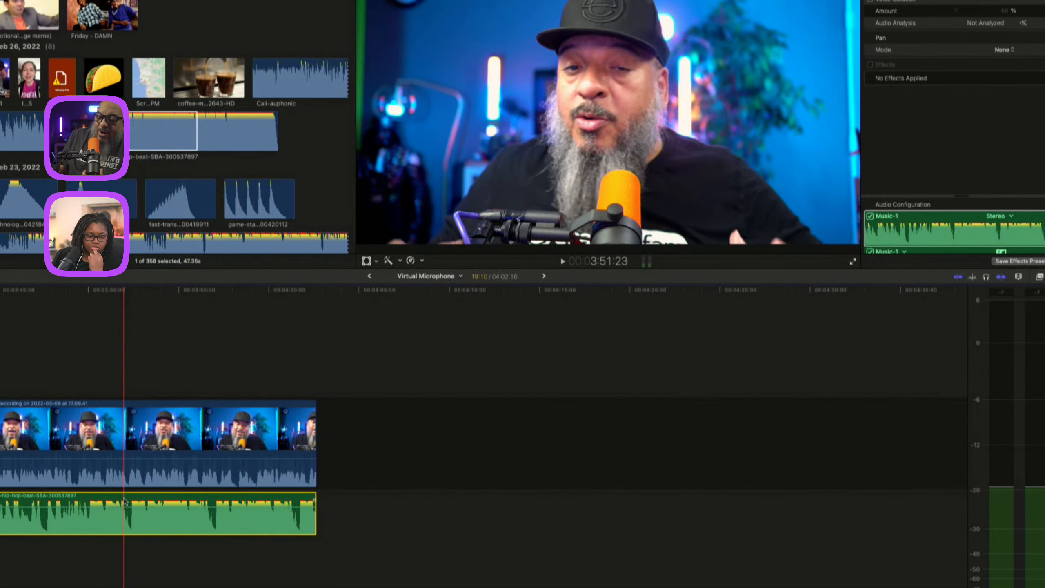
Lower the music clip's volume to -10 dB and play back the mix.
left_click_drag(124, 501, 153, 509)
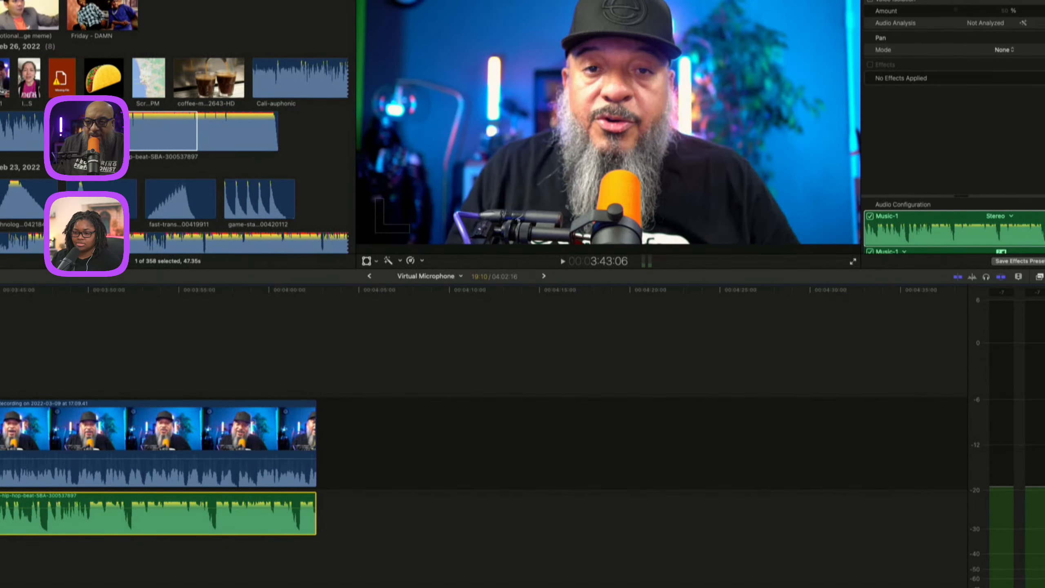
key("space")
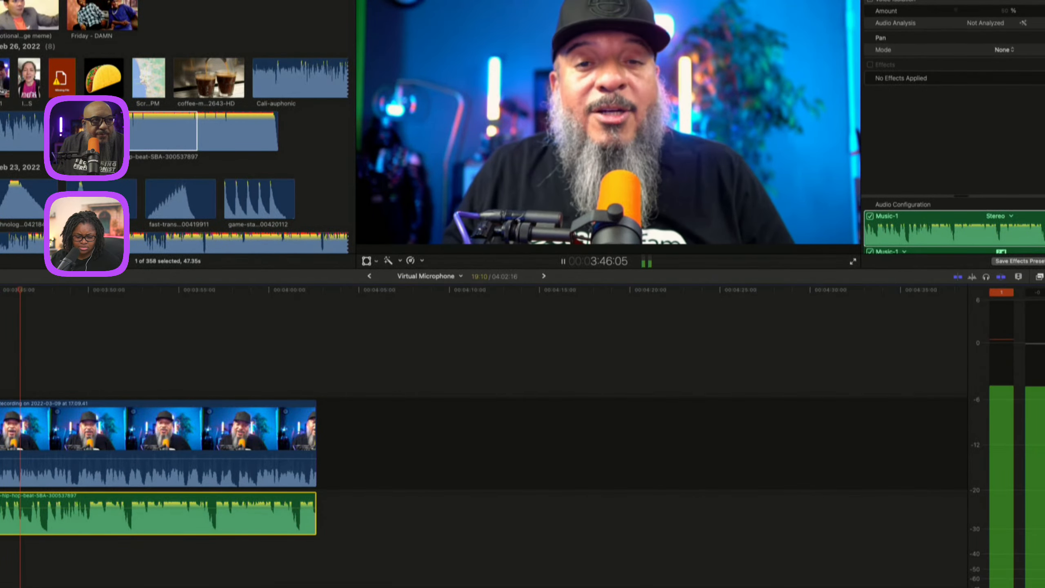
key("space")
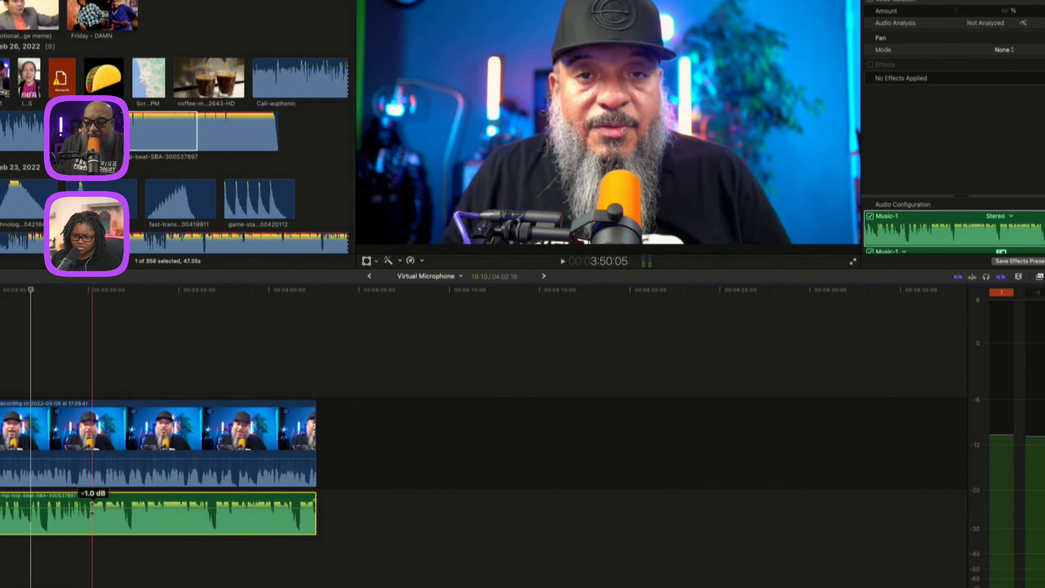
left_click_drag(93, 508, 93, 514)
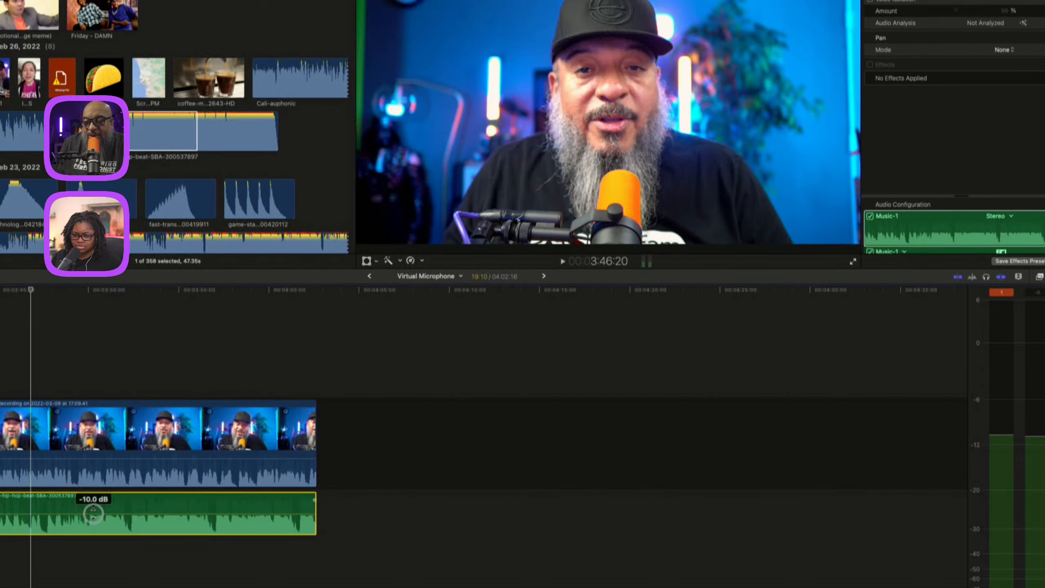
left_click_drag(93, 513, 93, 513)
left_click_drag(32, 292, 1, 292)
key("space")
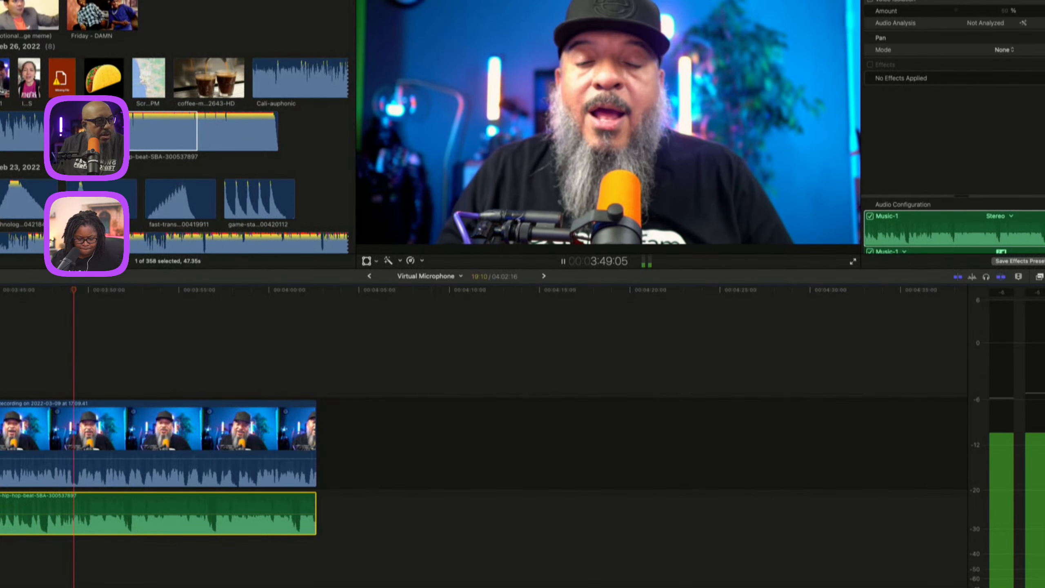
key("space")
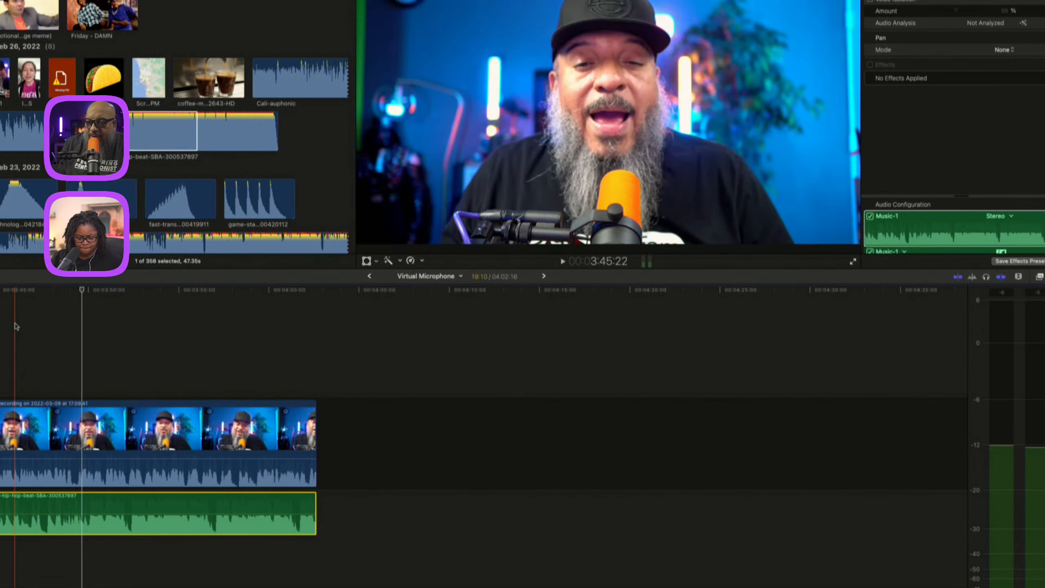
Examine the interview and music waveforms closely along the timeline.
key("super+equal")
key("super+equal")
key("super+equal")
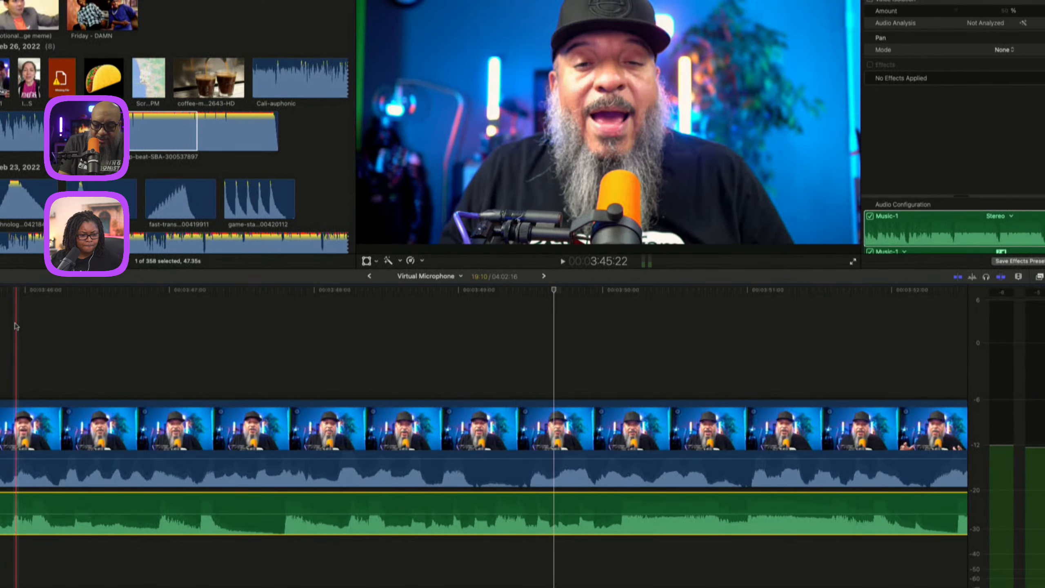
key("super+minus")
key("super+minus")
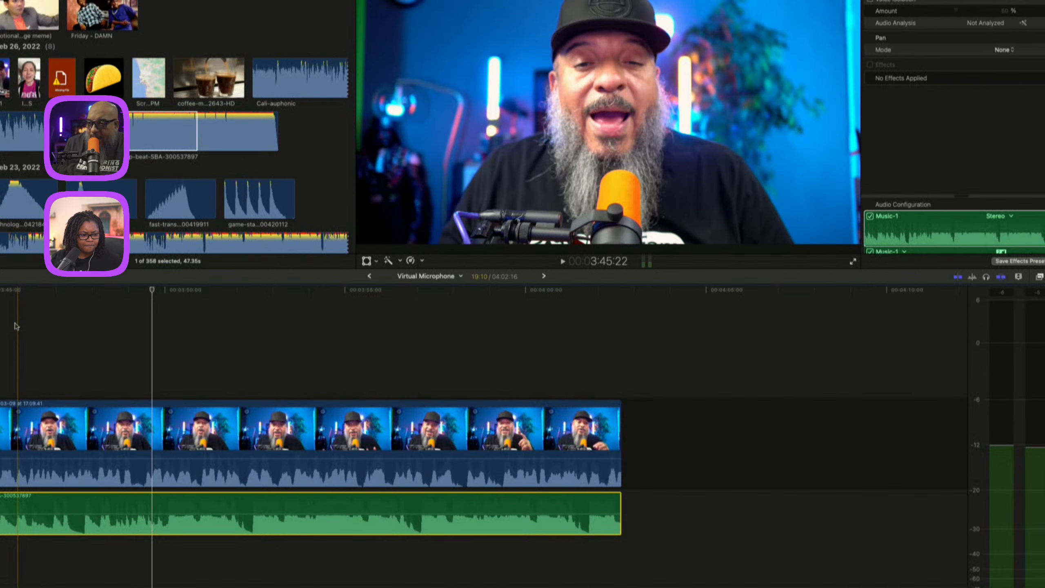
key("super+equal")
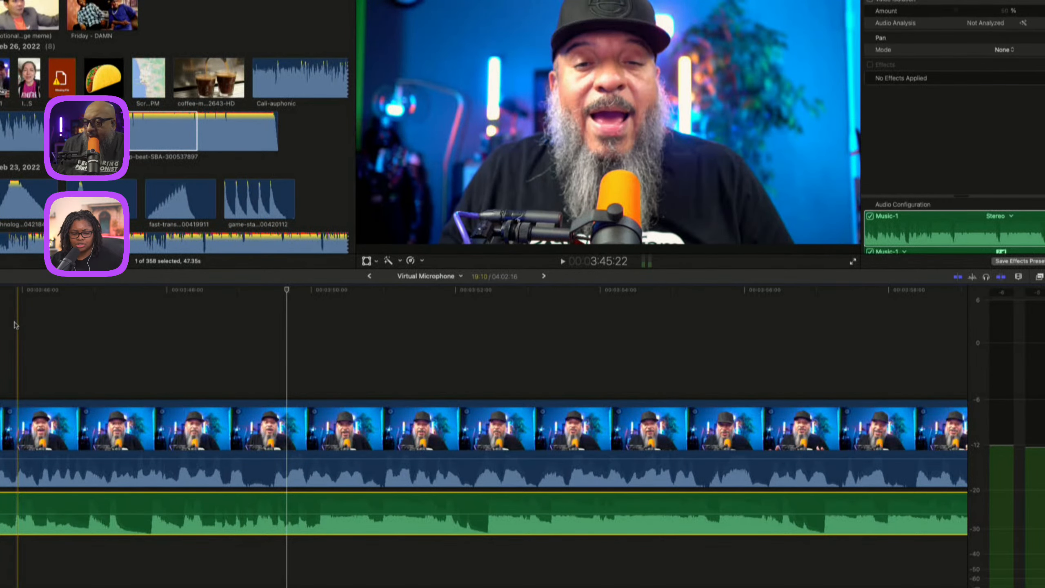
scroll(8, 325, "left", 3)
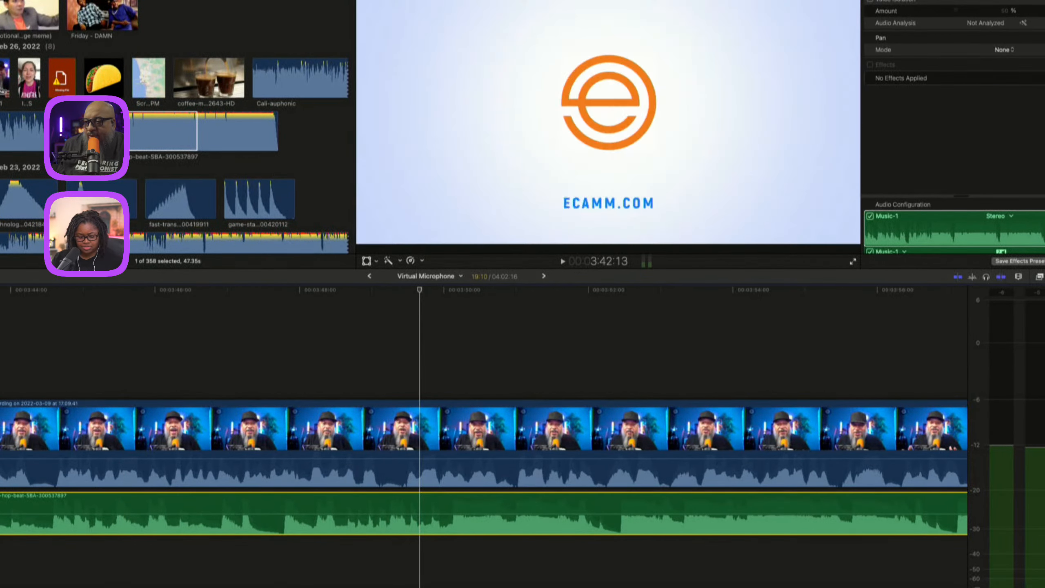
left_click(166, 434)
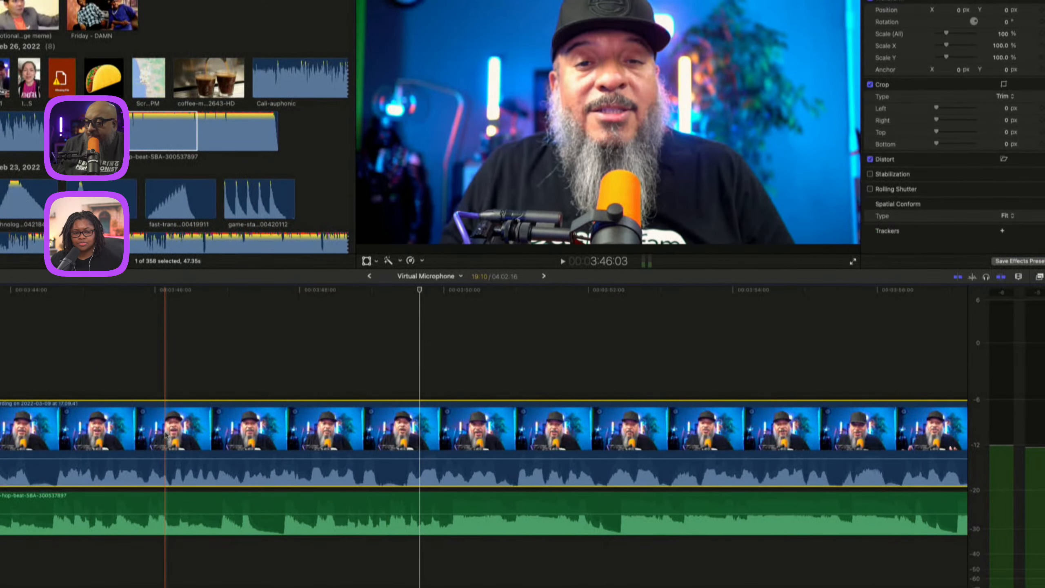
Apply the Channel EQ effect to the hip-hop-beat music clip and open its EQ editor window.
left_click(413, 524)
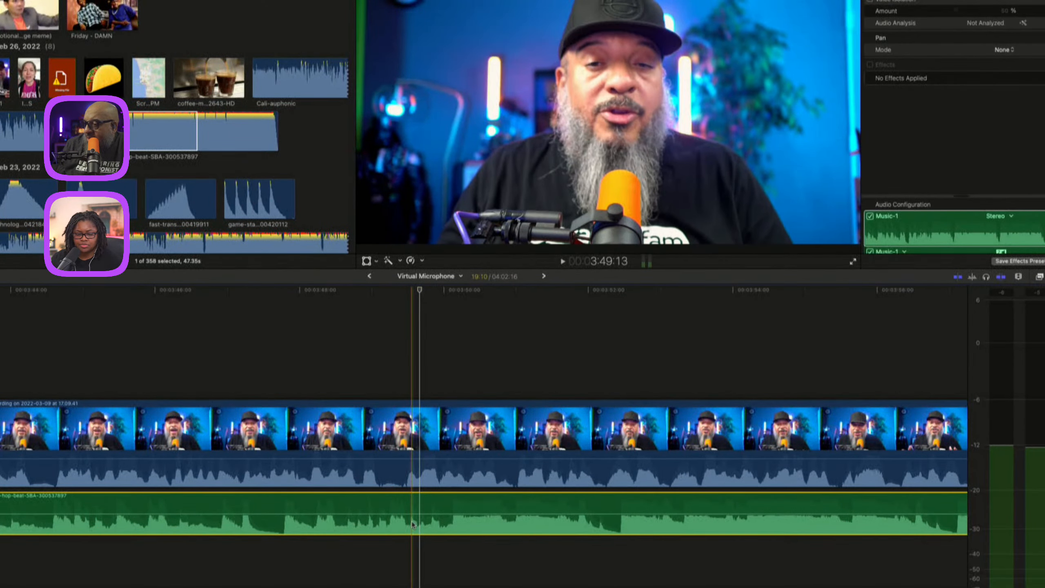
left_click(1040, 277)
scroll(695, 496, "down", 5)
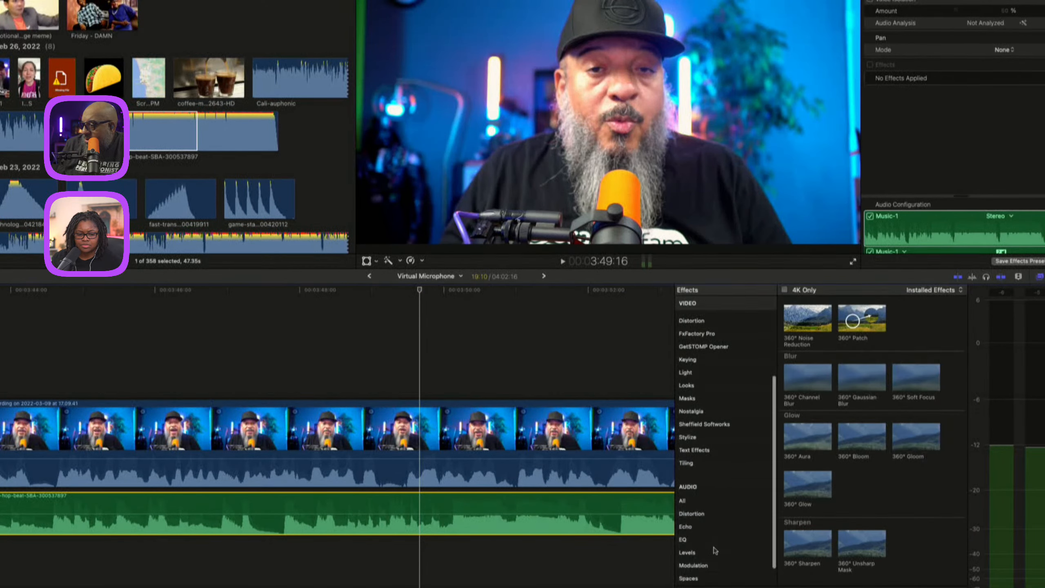
left_click(707, 513)
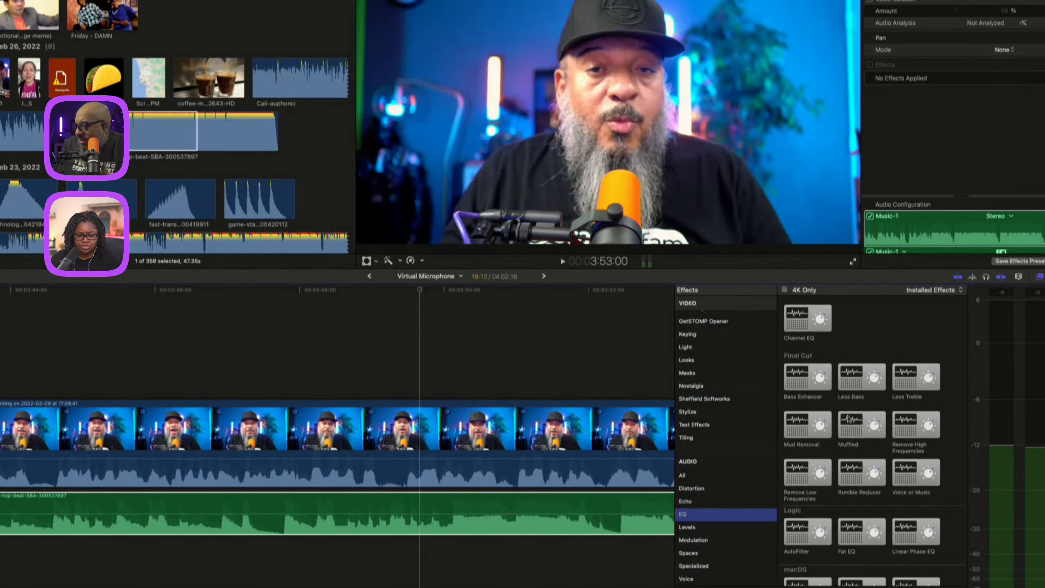
scroll(851, 420, "down", 2)
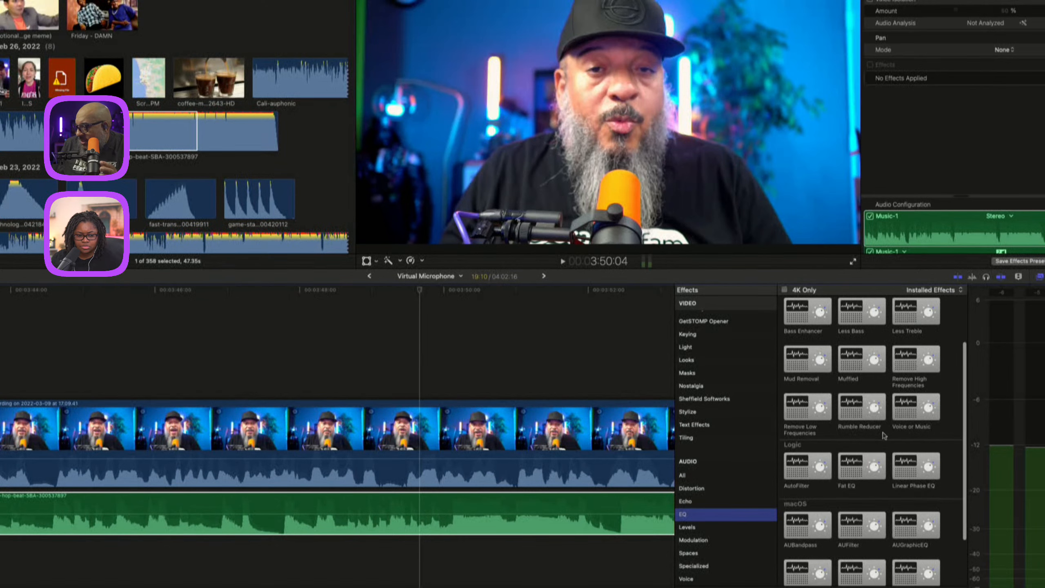
scroll(873, 443, "down", 2)
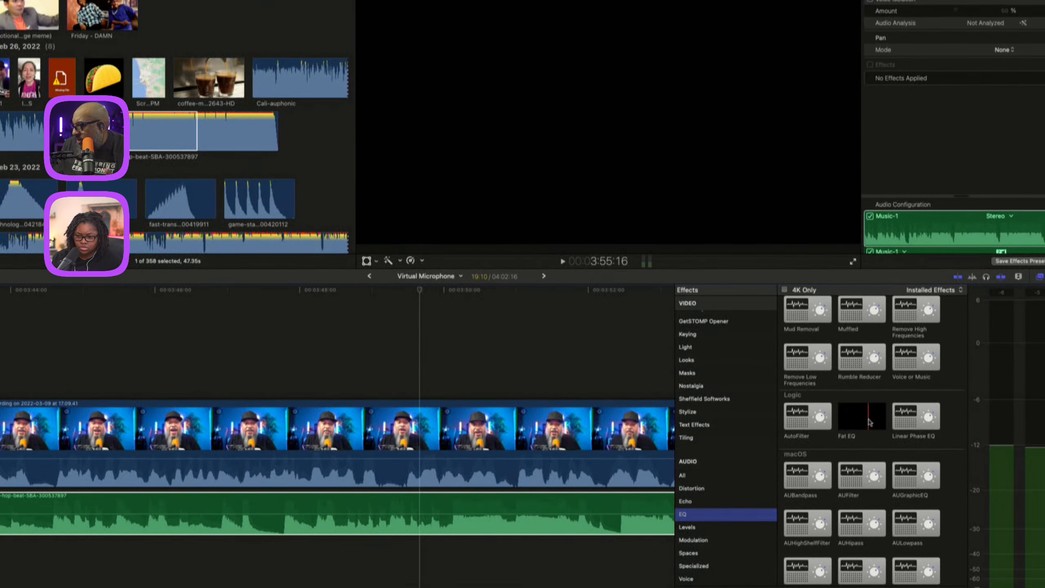
scroll(821, 406, "up", 3)
scroll(822, 407, "up", 2)
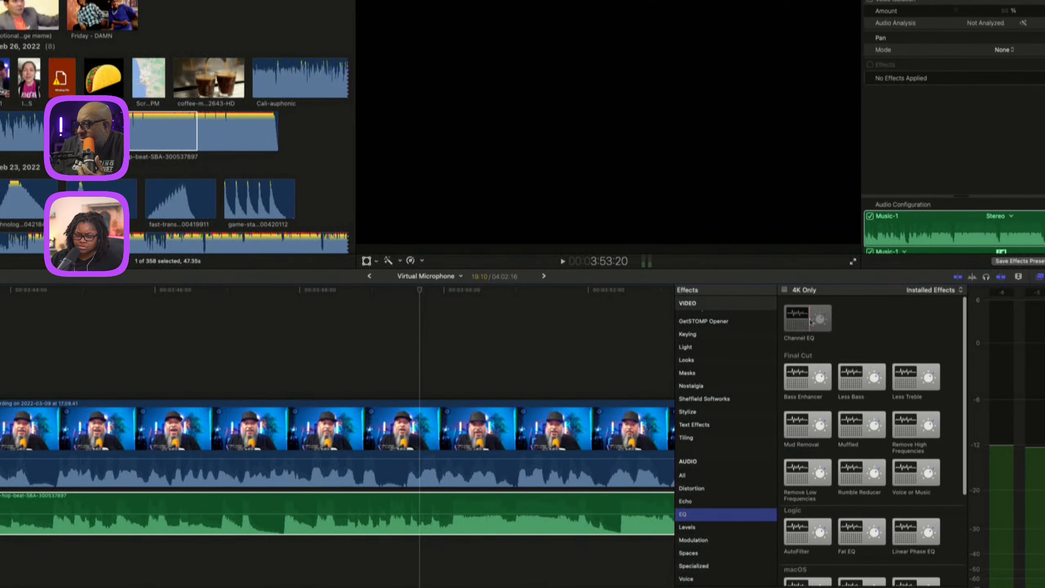
double_click(808, 319)
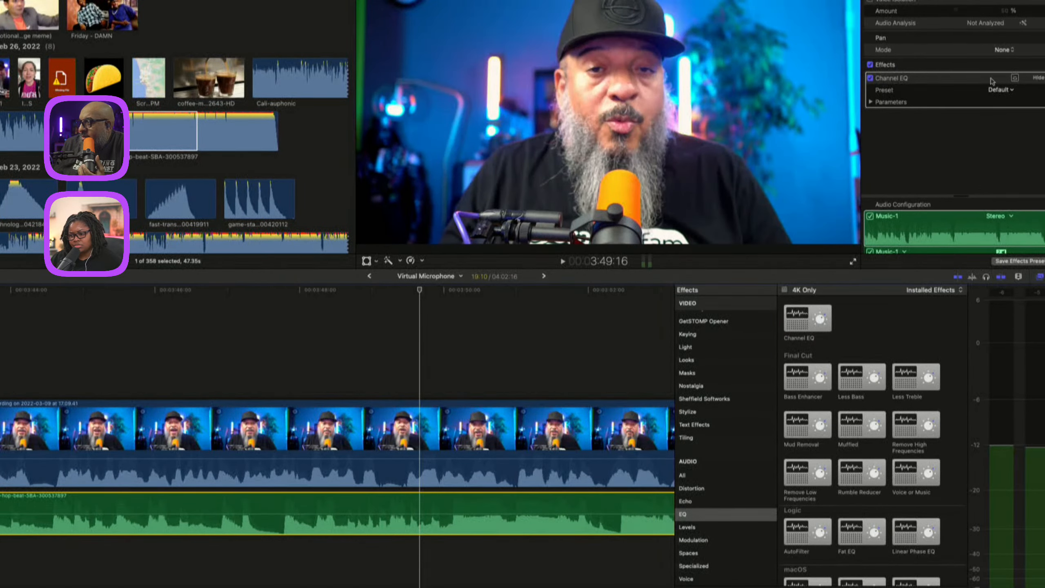
left_click(1014, 79)
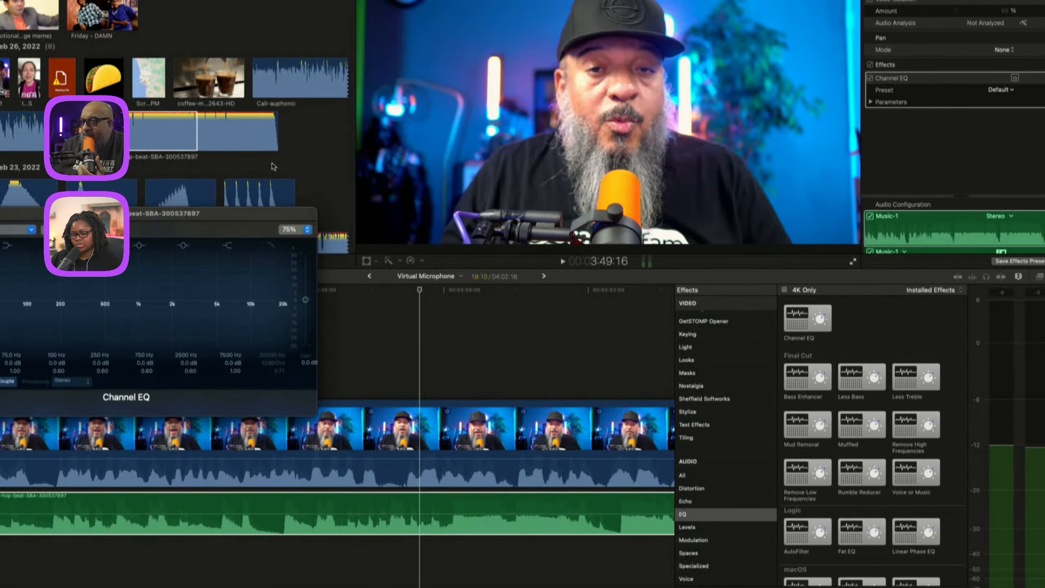
left_click_drag(164, 217, 233, 156)
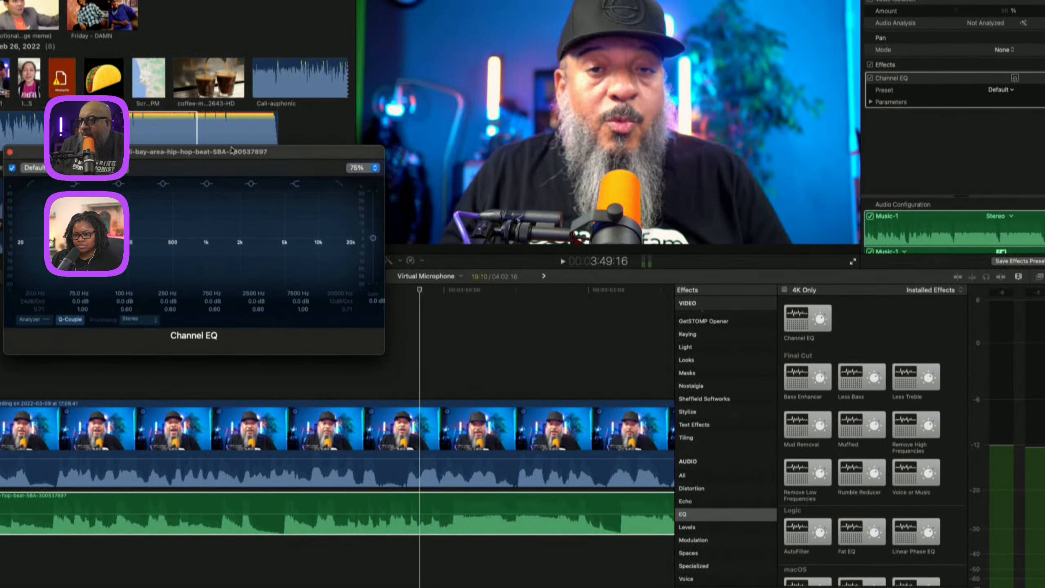
Apply Channel EQ to the interview clip, open its EQ editor, and arrange both EQ windows side by side.
left_click(154, 505)
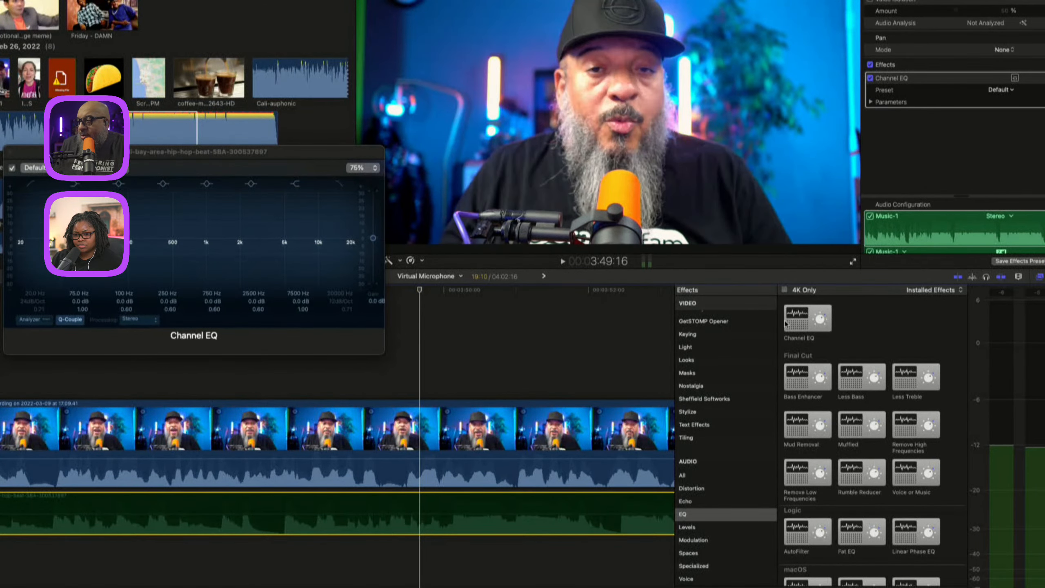
left_click(535, 446)
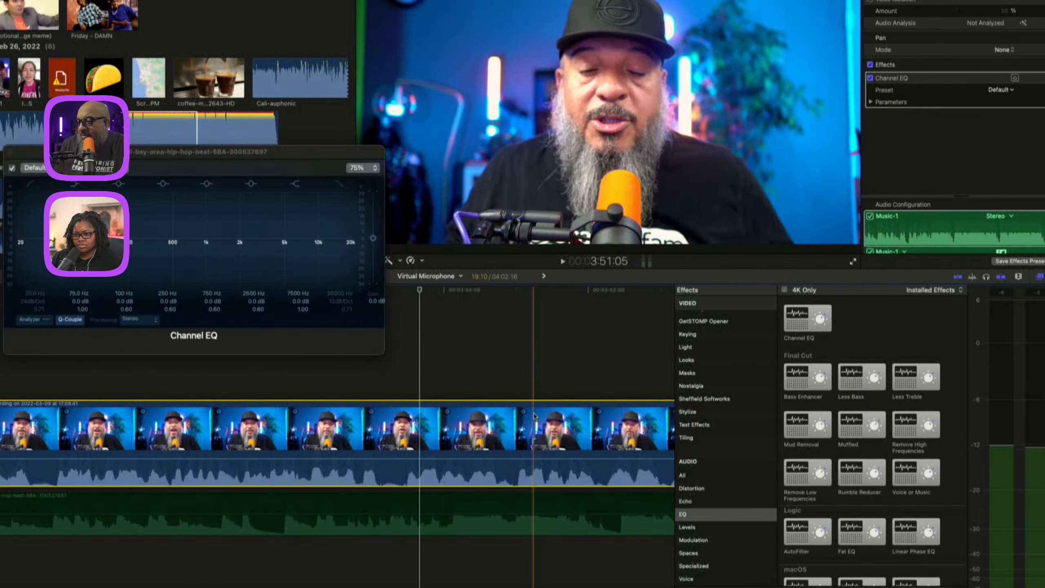
left_click(789, 318)
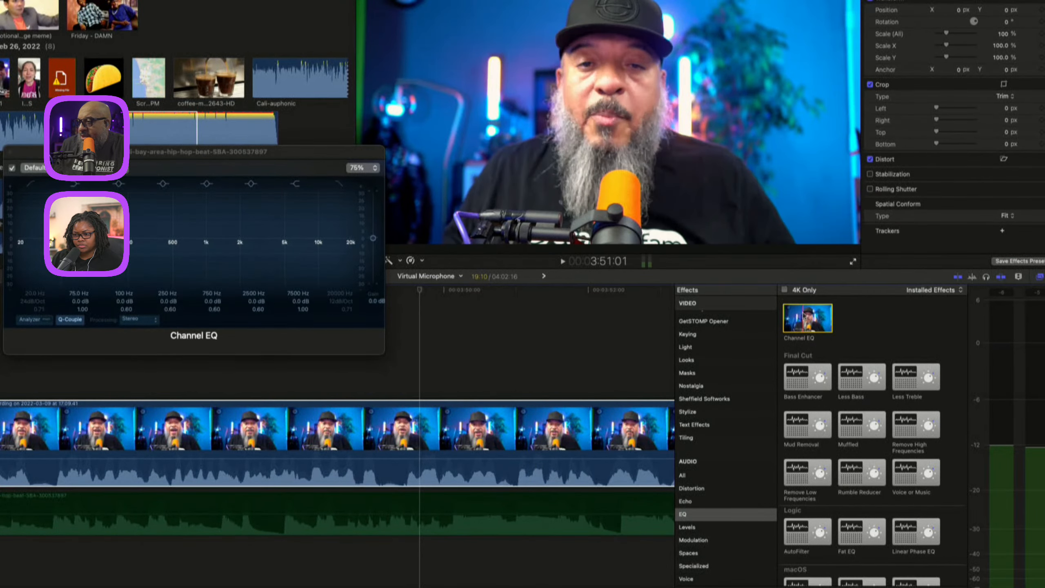
left_click(498, 430)
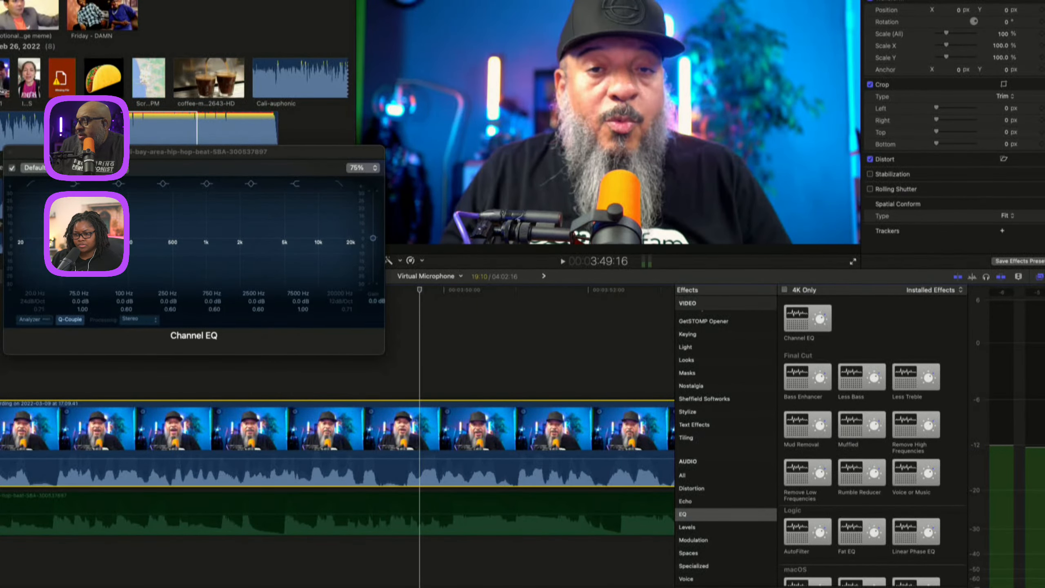
left_click(901, 1)
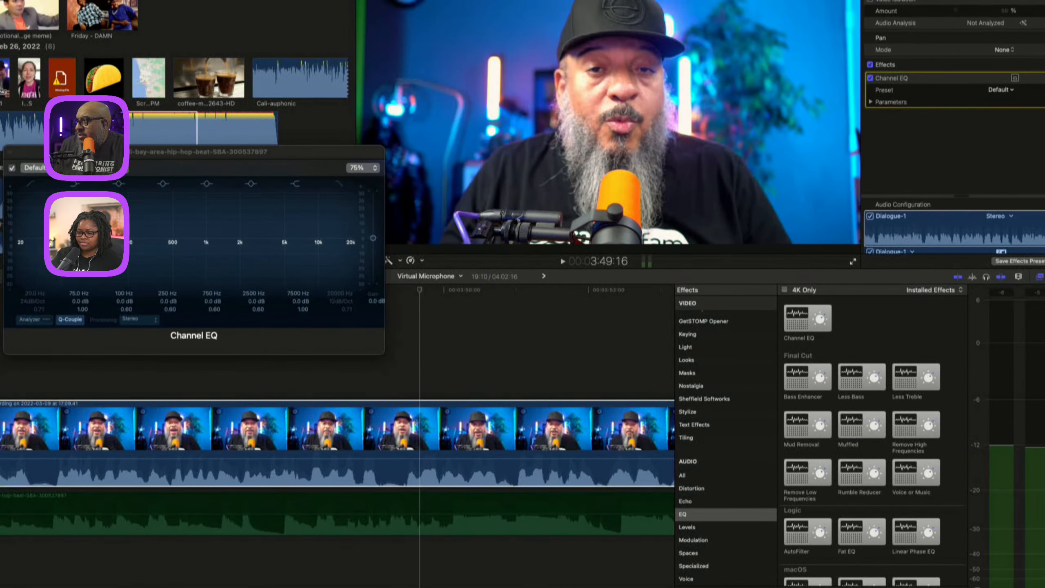
left_click(1015, 78)
left_click_drag(140, 224, 605, 174)
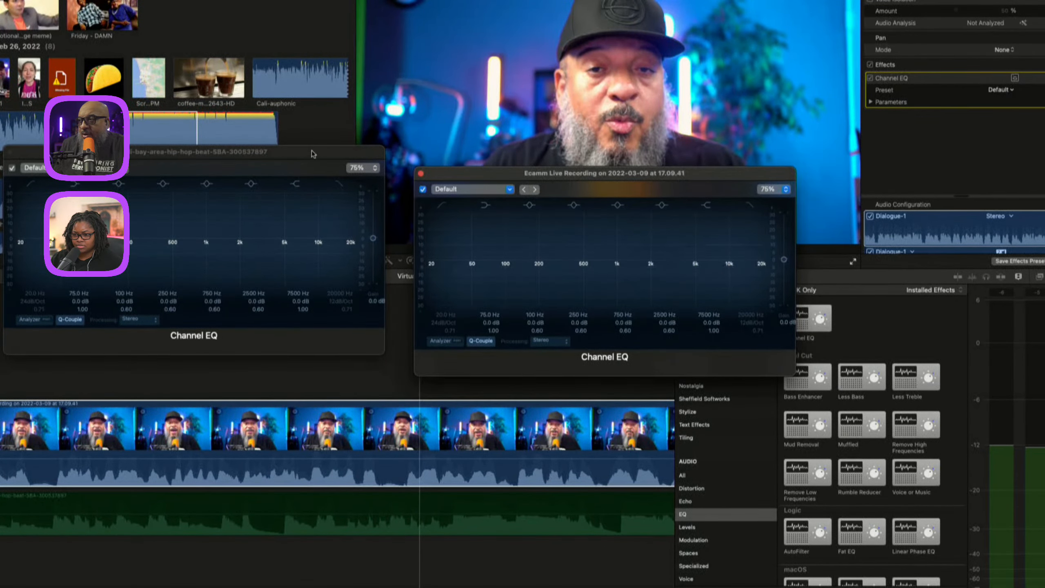
left_click_drag(312, 150, 721, 170)
left_click_drag(428, 171, 101, 167)
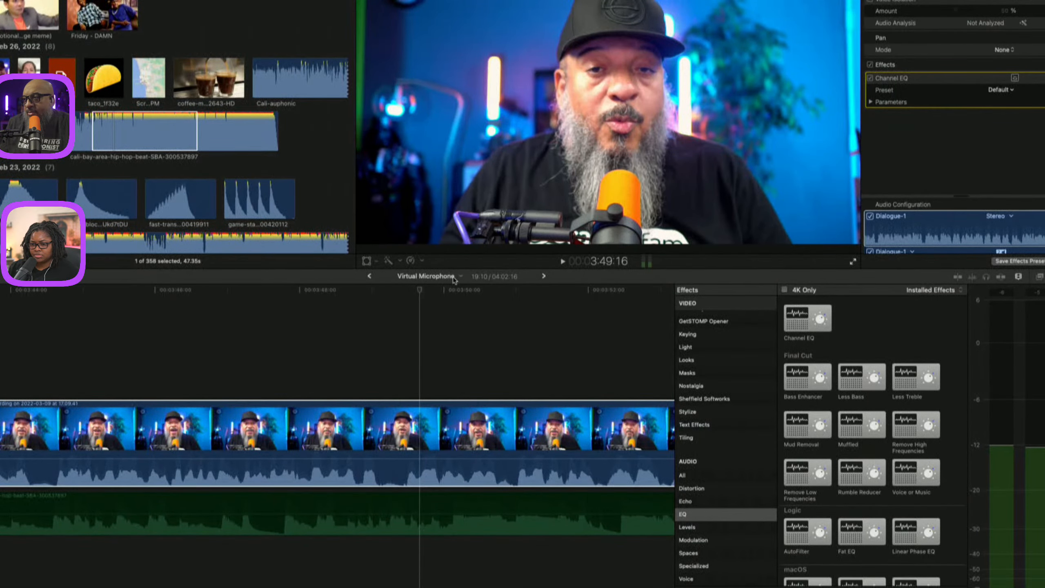
left_click(488, 57)
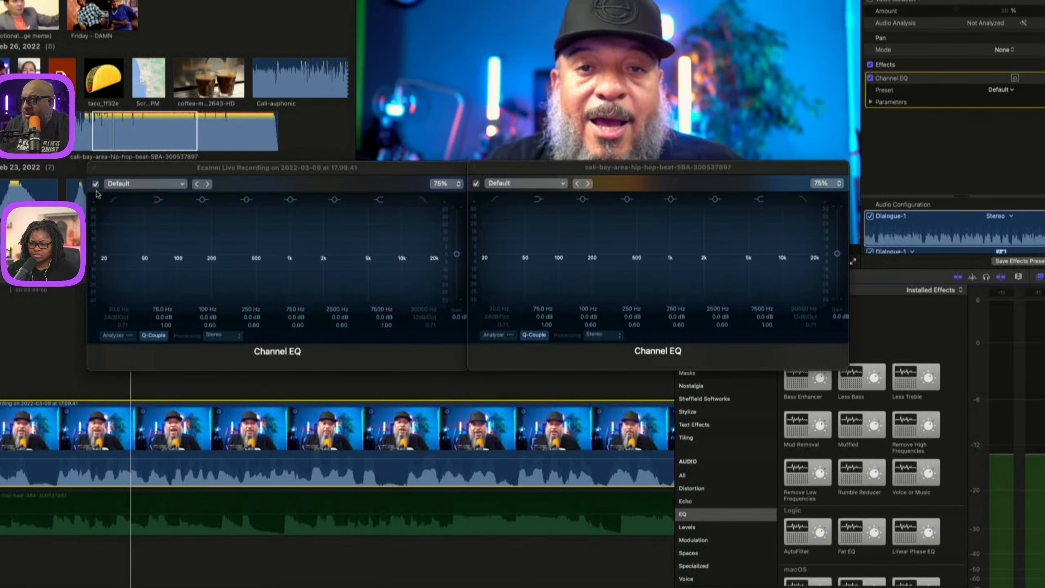
Turn on the analyzer in the interview's Channel EQ and start playback.
left_click(118, 335)
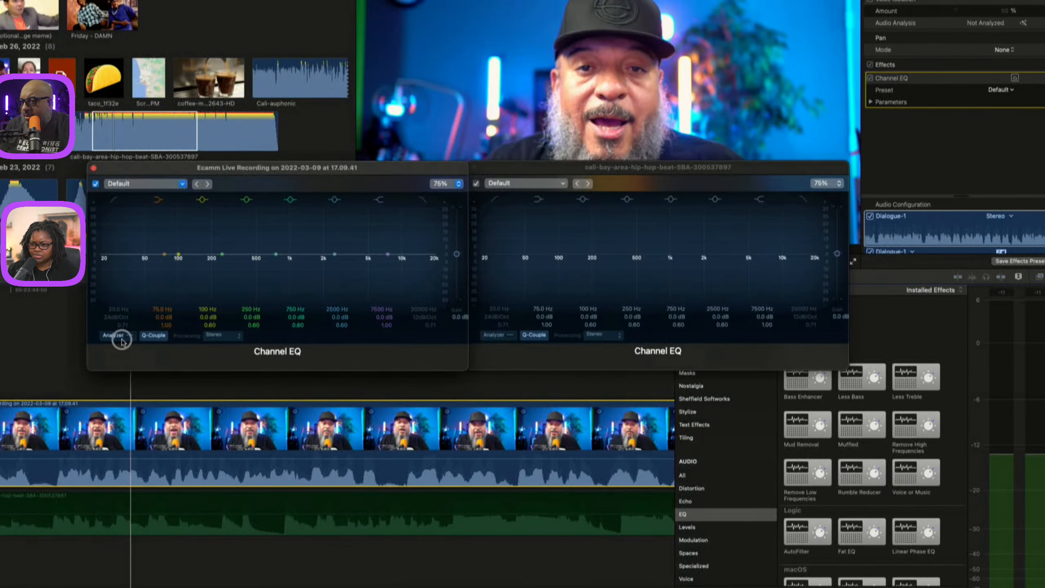
key("space")
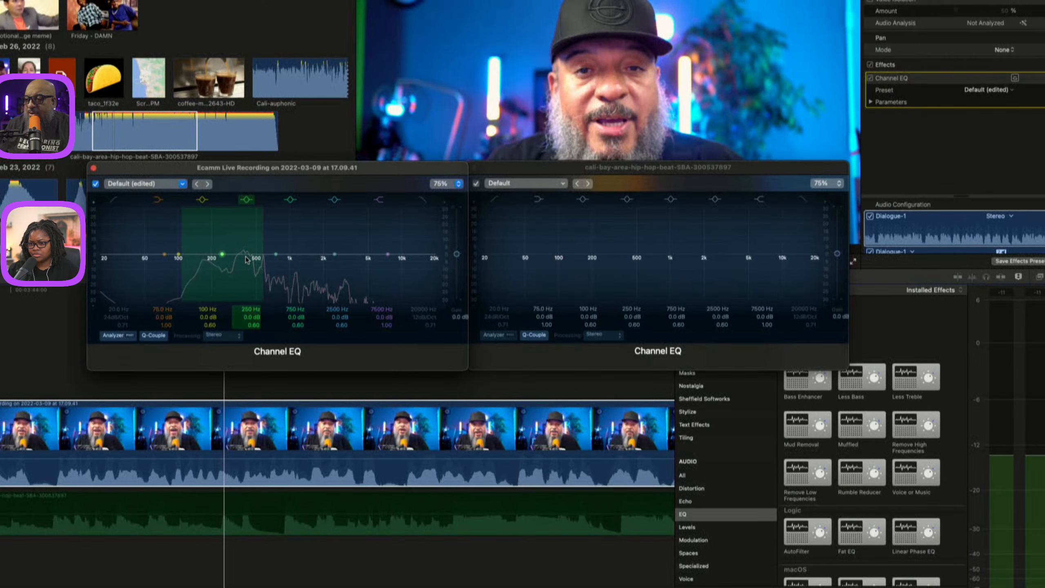
Disable the interview clip and turn on the analyzer in the music's Channel EQ.
left_click(181, 465)
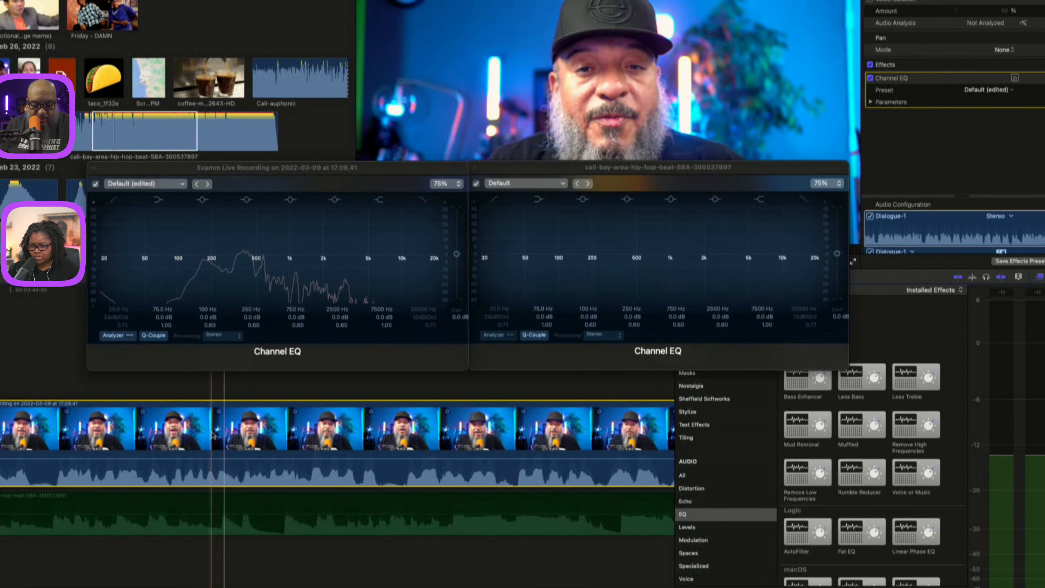
left_click(149, 527)
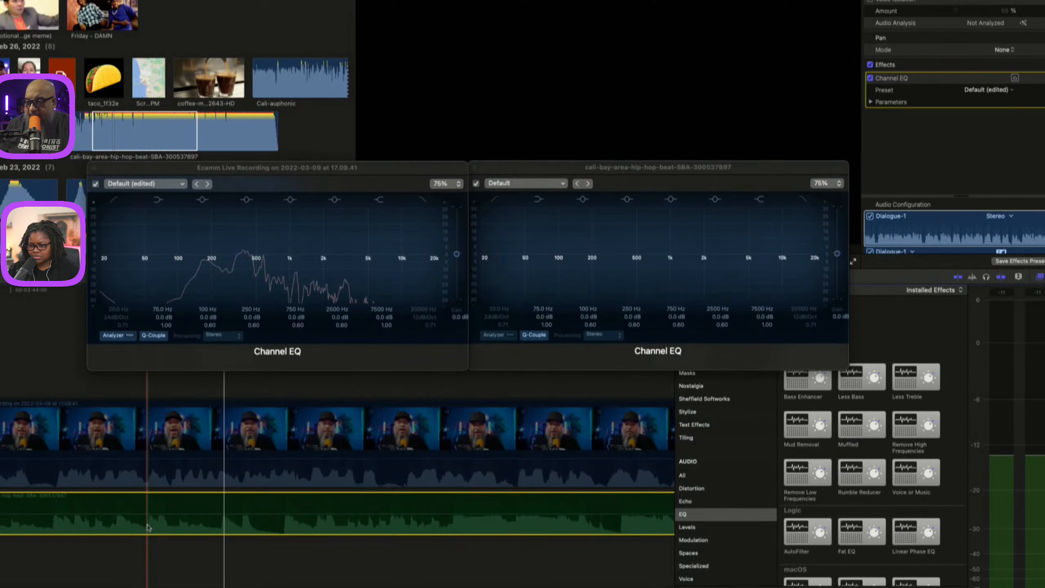
key("v")
key("space")
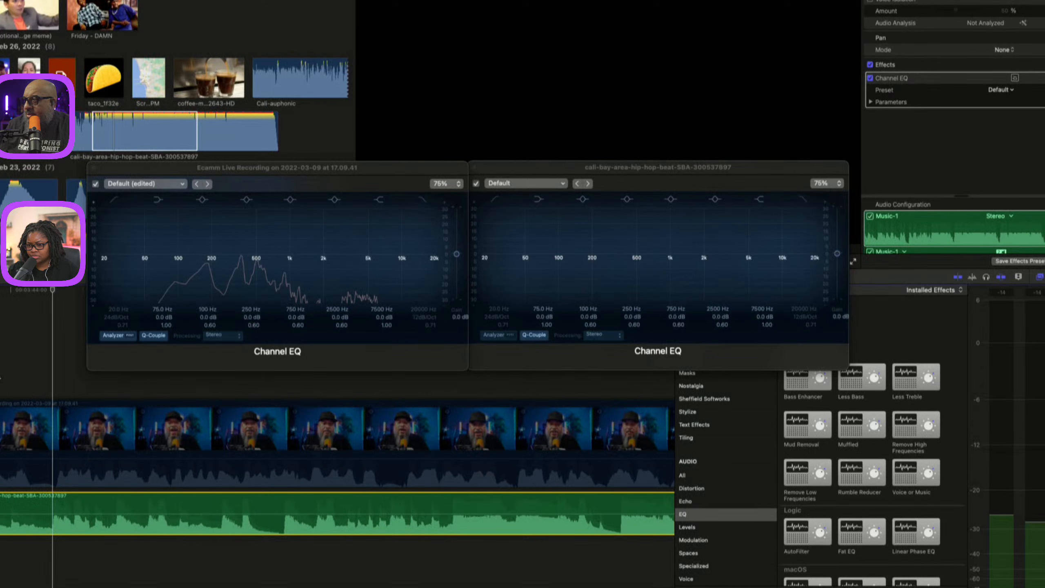
left_click(492, 335)
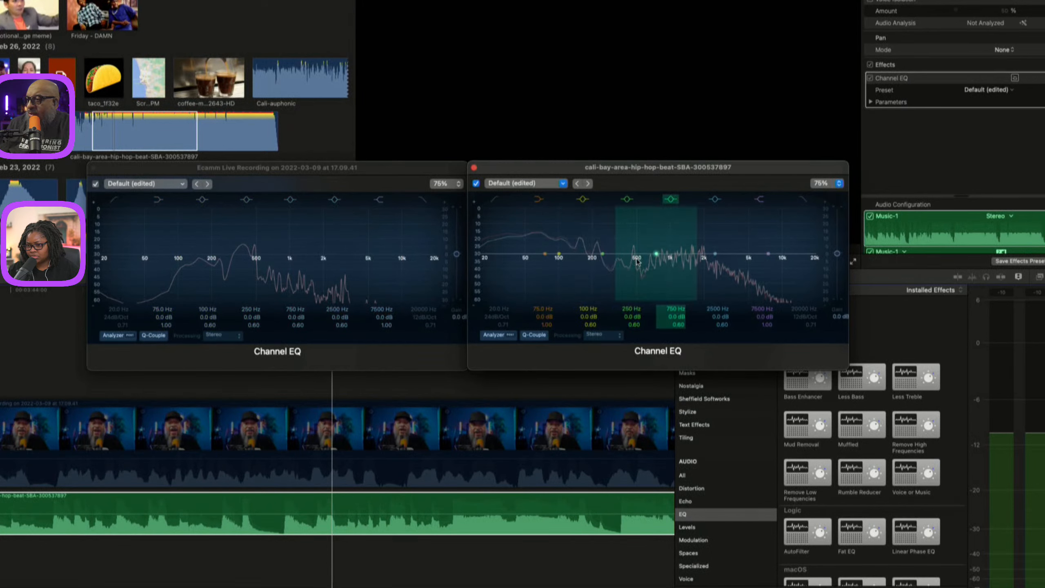
Cut the music EQ by -24 dB at 520 Hz, -1.5 dB at 420 Hz and -1.0 dB at 136 Hz, then play back.
left_click_drag(634, 256, 615, 320)
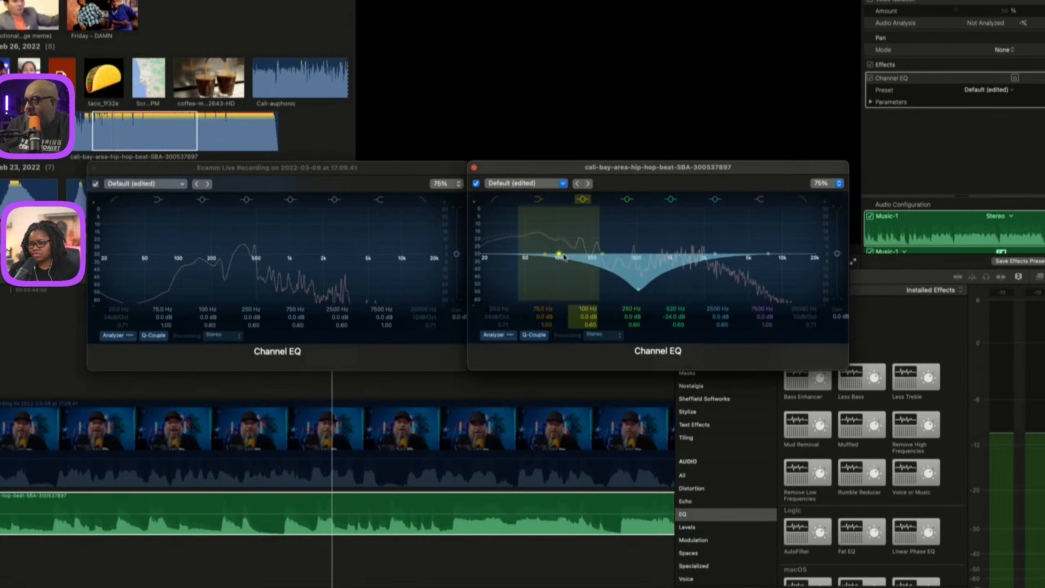
left_click_drag(602, 254, 631, 258)
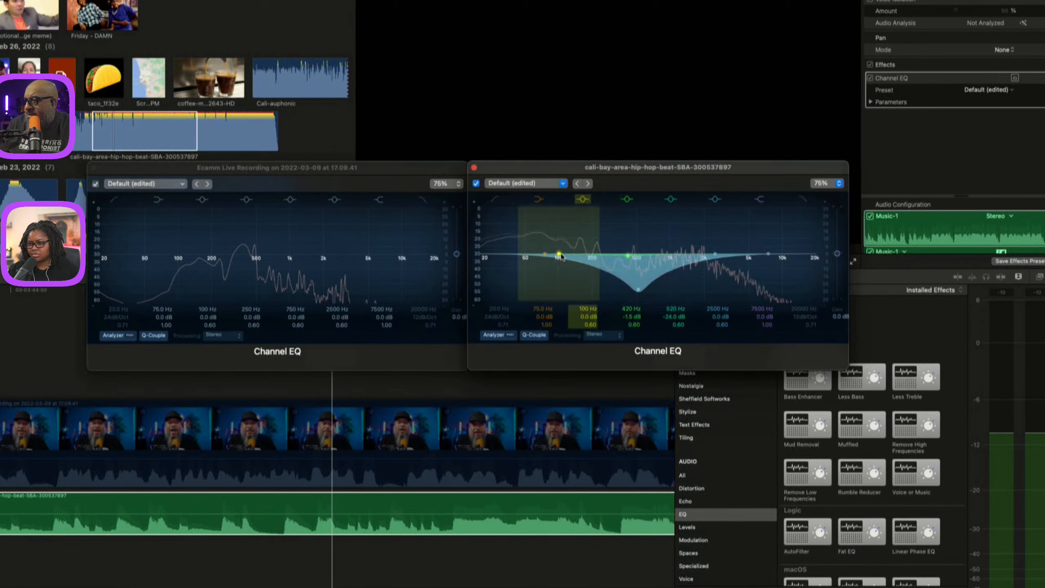
left_click_drag(560, 254, 576, 256)
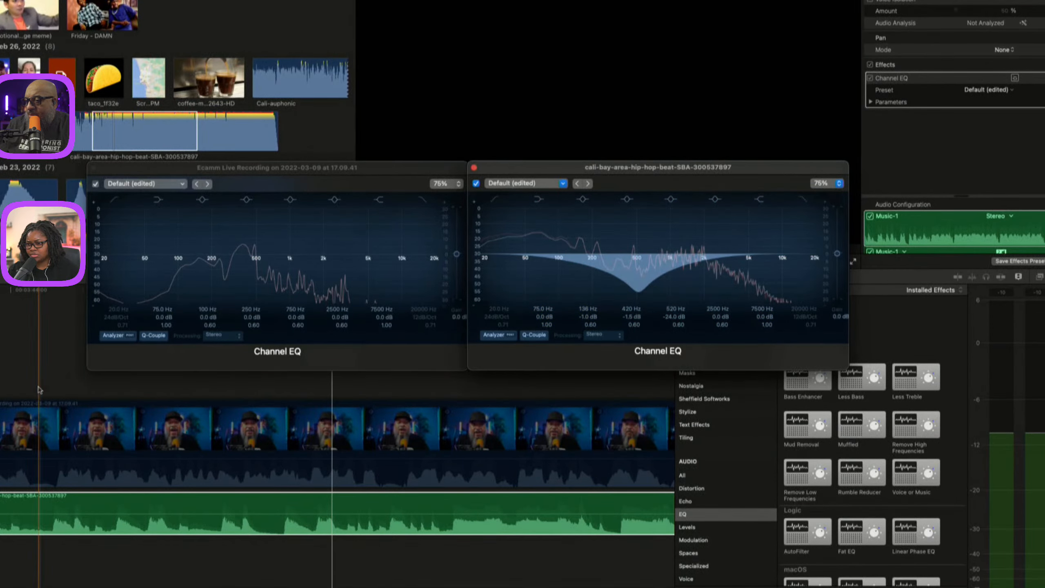
key("space")
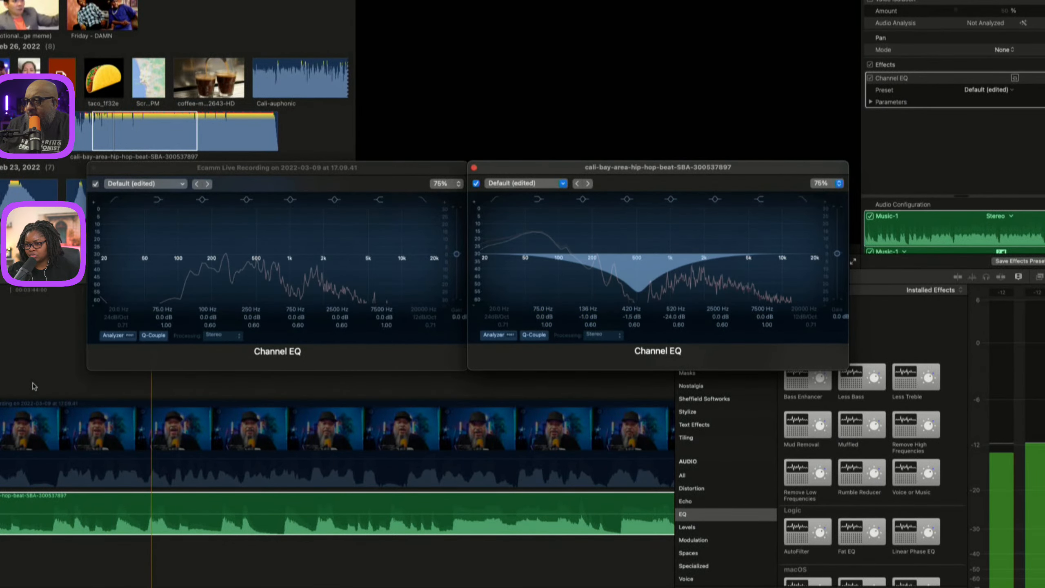
key("space")
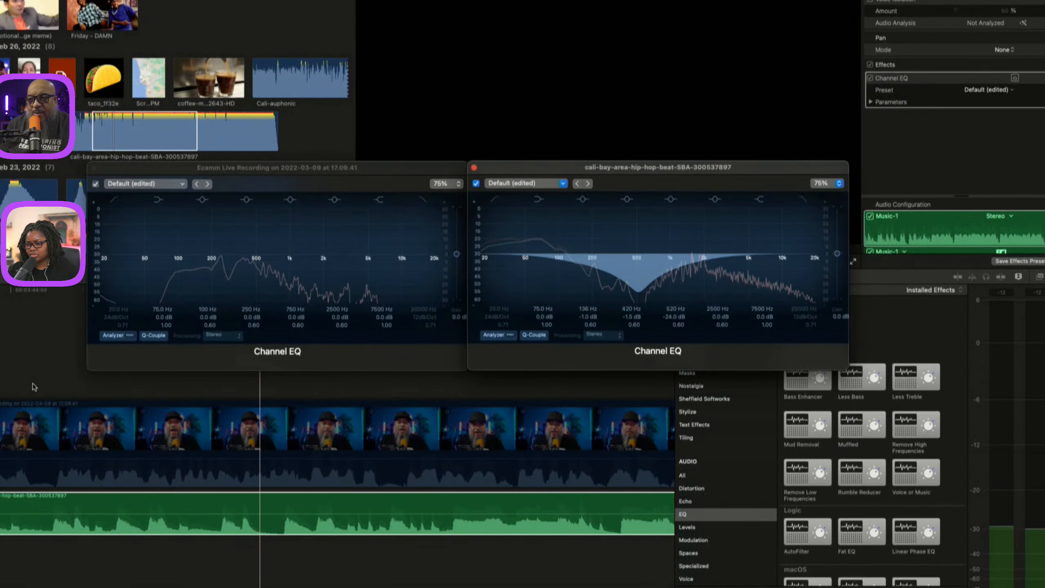
Re-enable the interview clip in the timeline.
left_click(29, 432)
key("v")
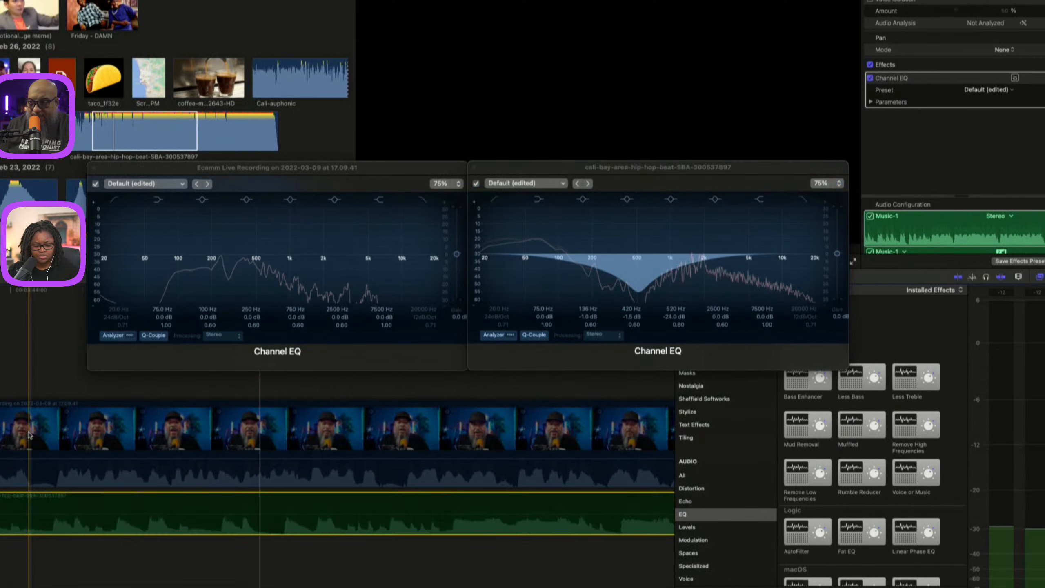
key("v")
left_click(12, 435)
key("v")
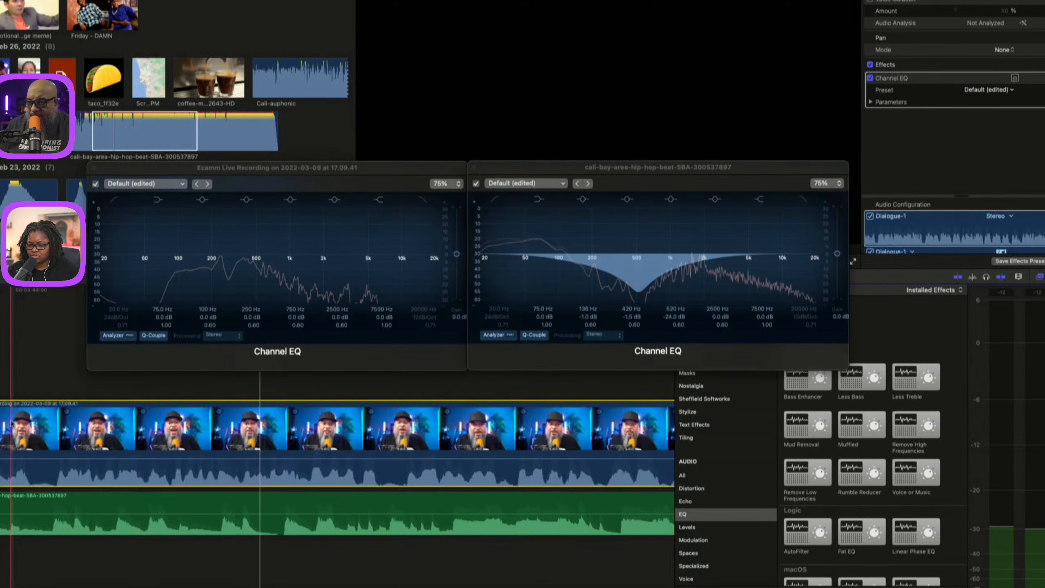
Play back and boost the interview's Channel EQ by +4.0 dB at 780 Hz.
key("space")
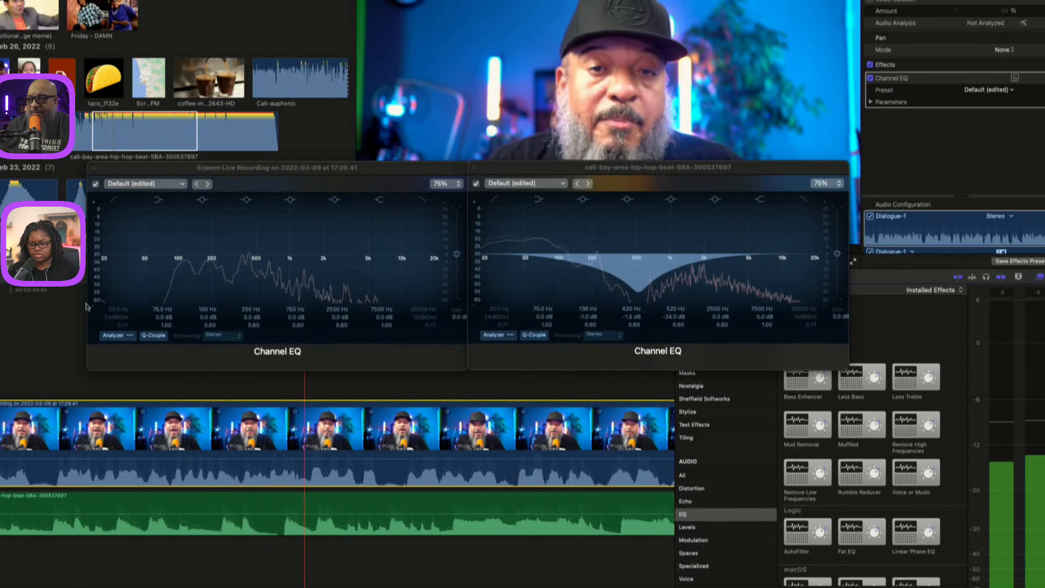
left_click_drag(254, 261, 258, 247)
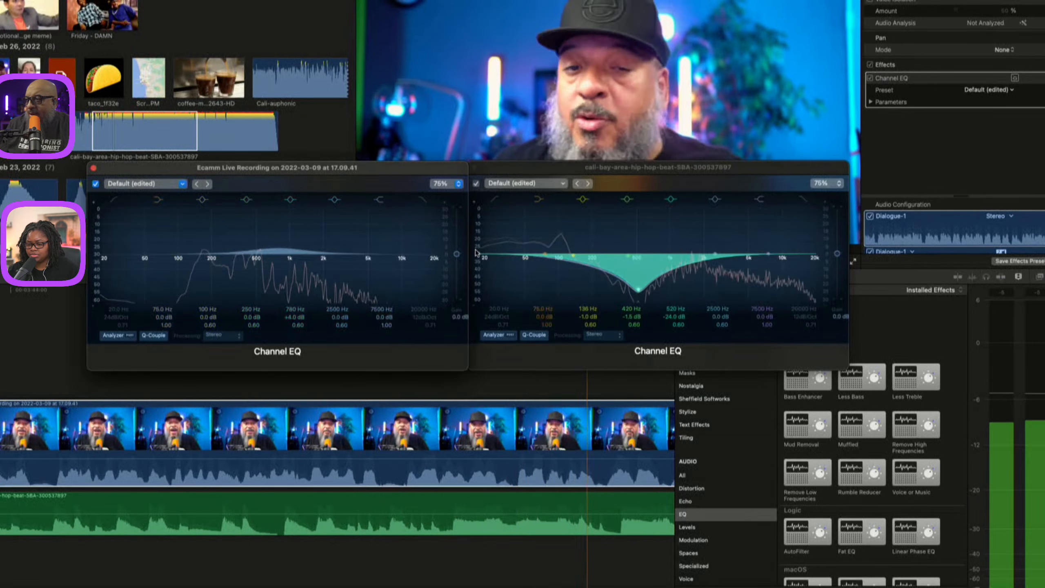
Enable the low-cut and high-cut filters in the music's Channel EQ.
left_click(487, 258)
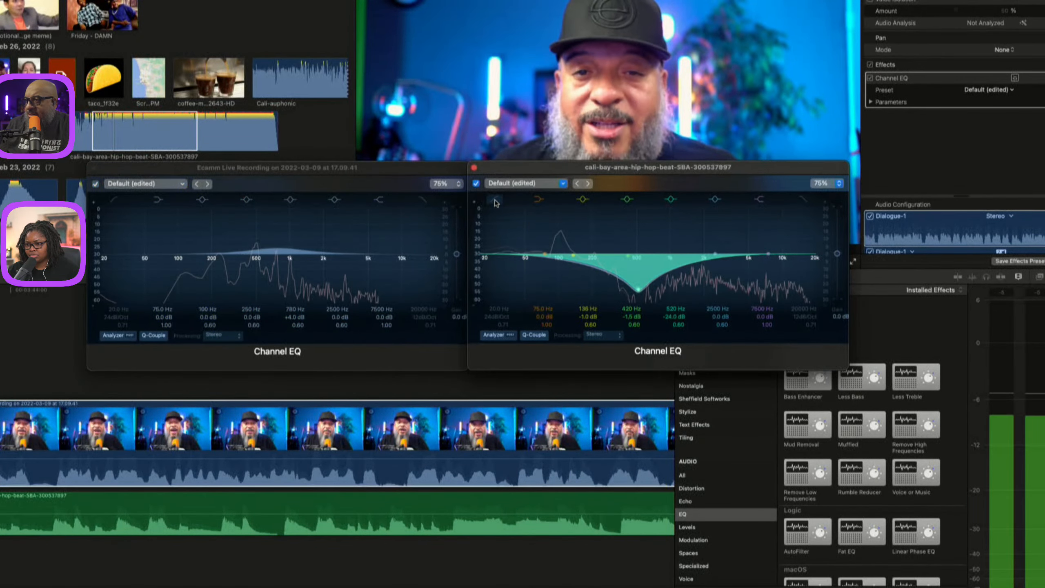
left_click(497, 202)
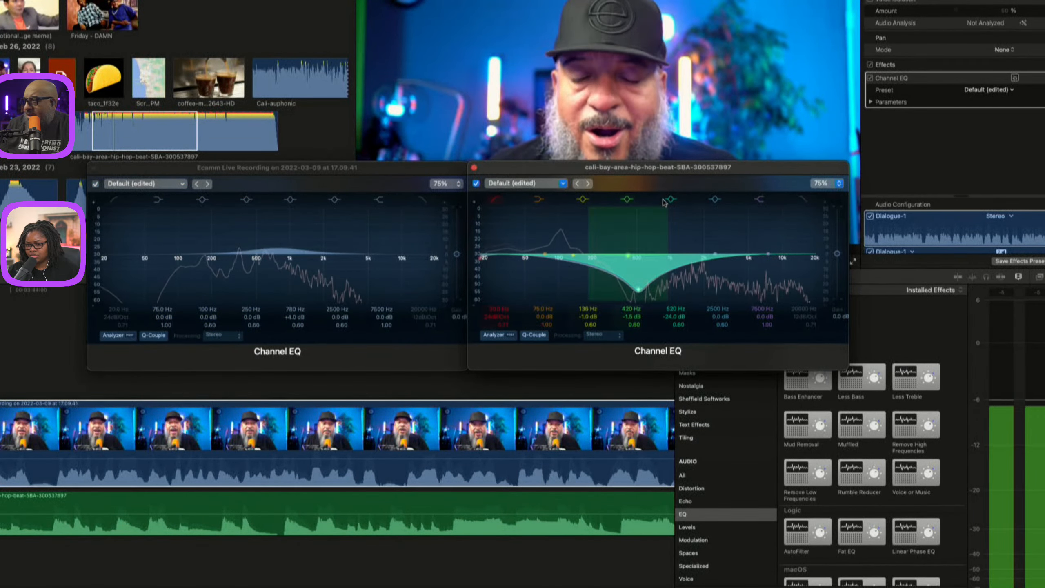
left_click(804, 200)
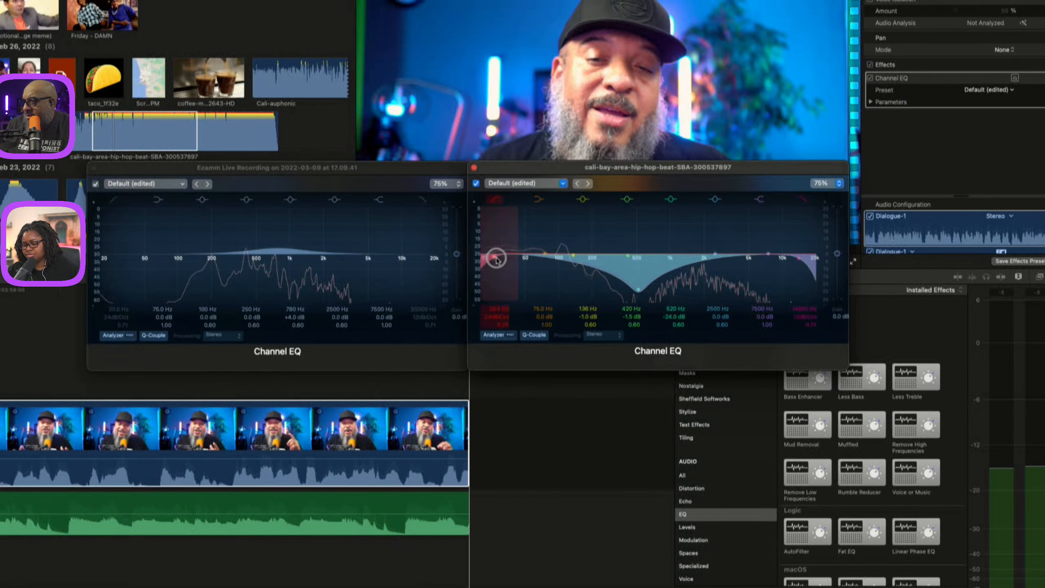
Set the music's low-cut filter to 31.0 Hz and play back from the start of the interview clip.
left_click_drag(496, 260, 501, 259)
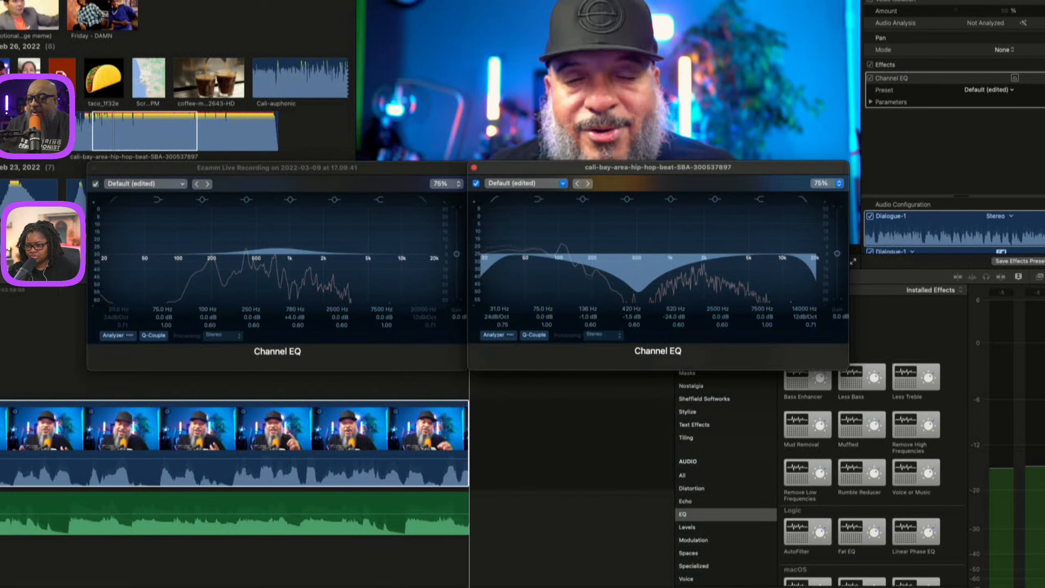
scroll(338, 468, "down", 1)
left_click(338, 467)
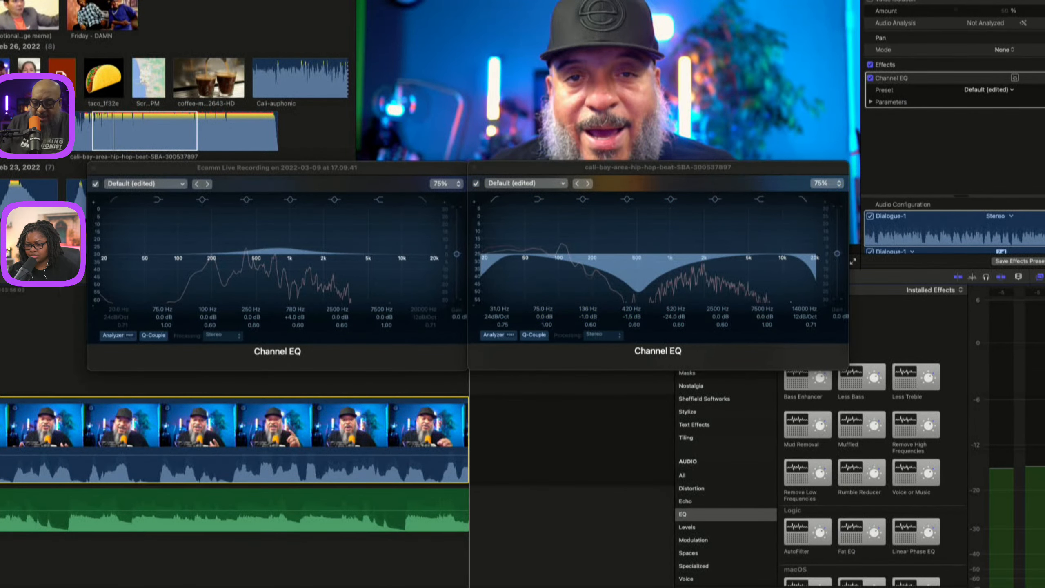
key("Up")
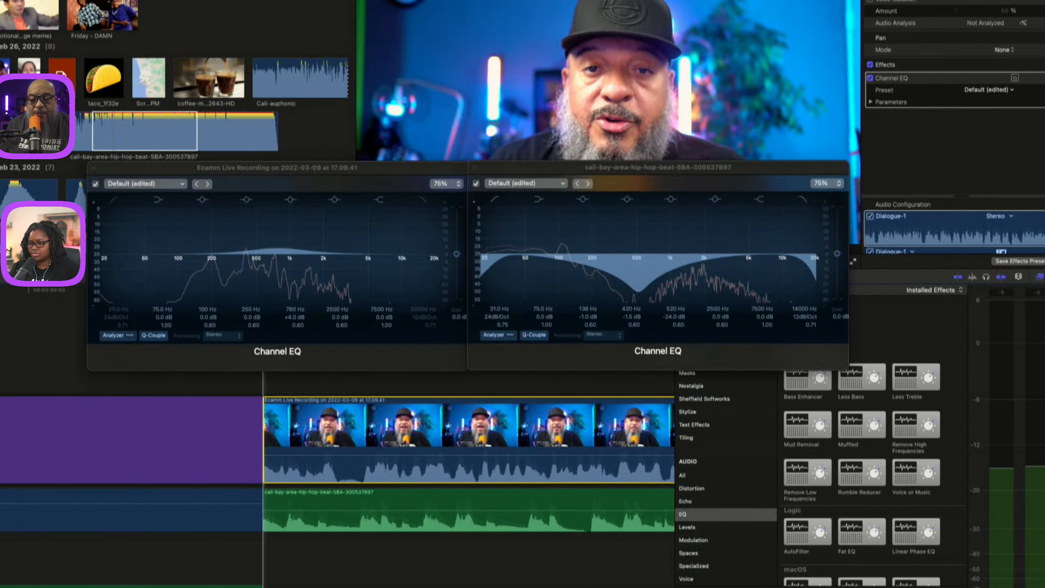
key("space")
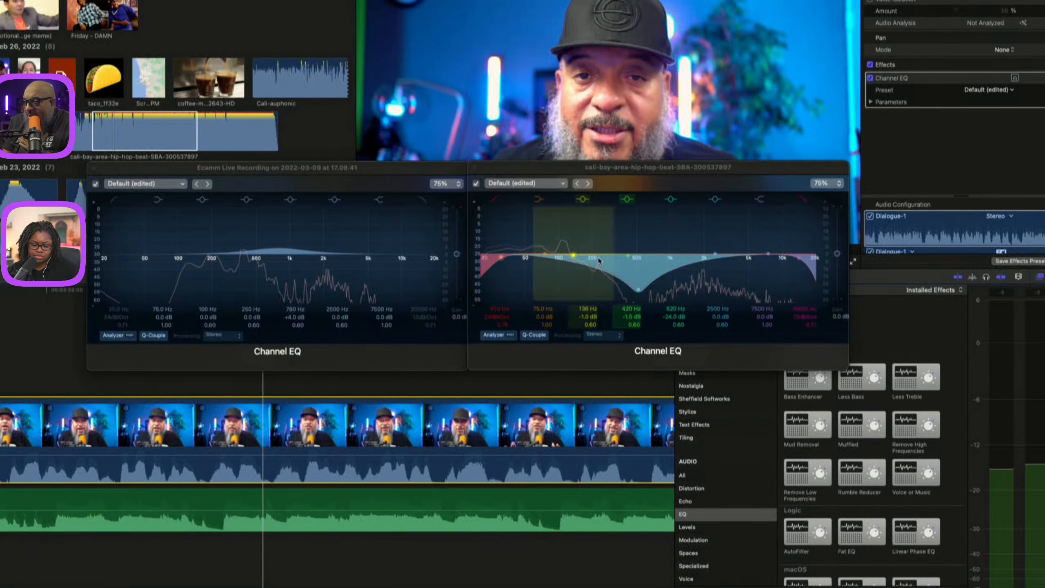
Set the music's low-mid cut band to 455 Hz with a Q of 3.60 and -11.0 dB gain.
left_click_drag(628, 258, 632, 260)
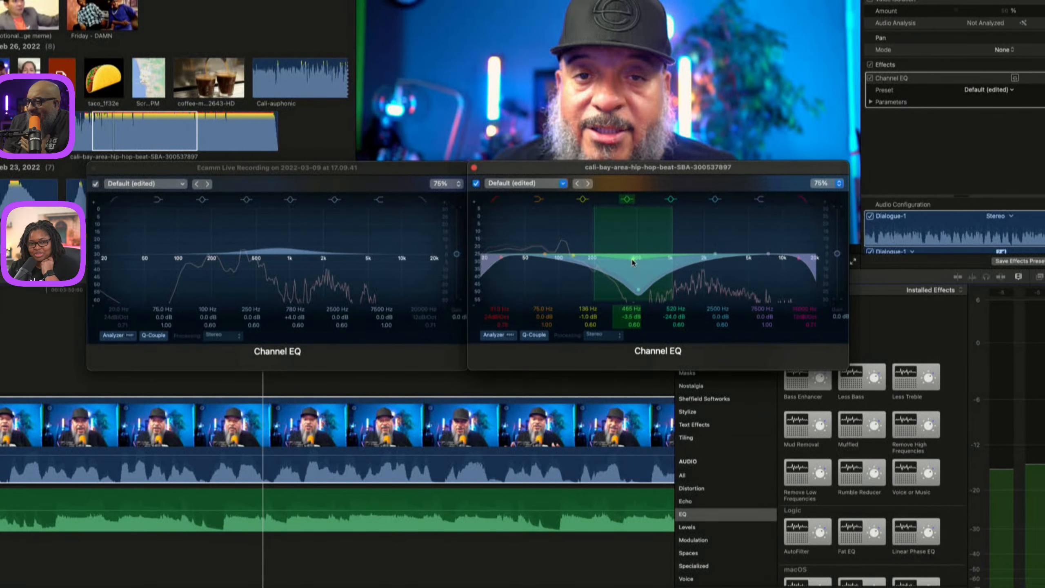
mouse_move(630, 318)
left_mouse_down()
mouse_move(632, 309)
mouse_move(634, 328)
left_mouse_up()
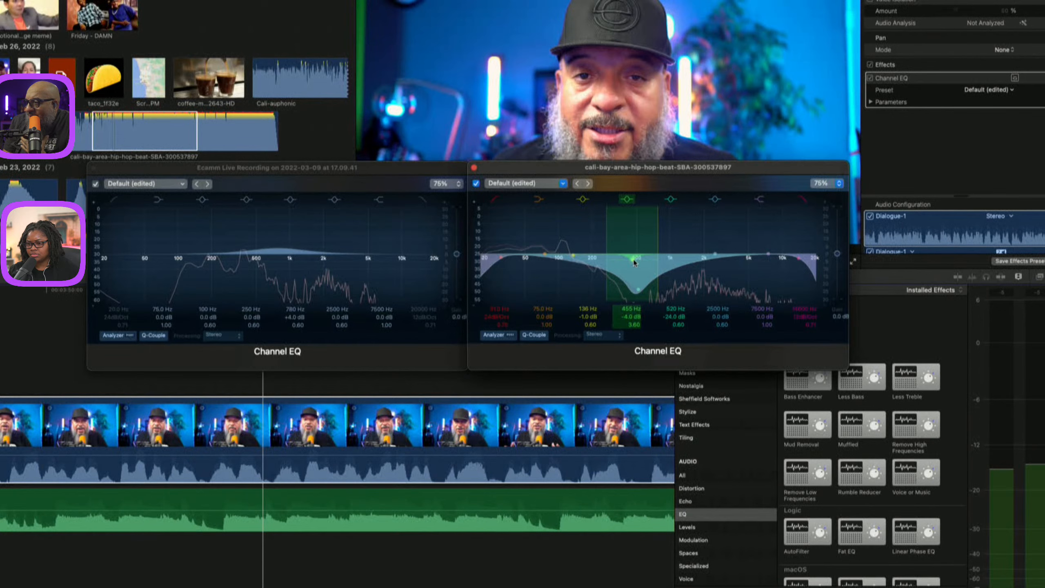
left_click_drag(637, 258, 636, 284)
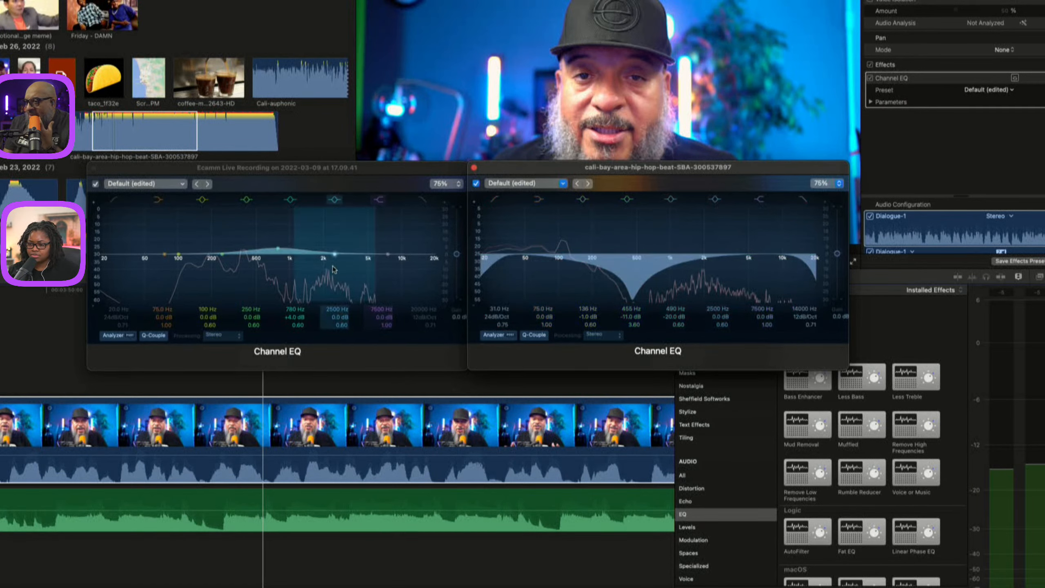
Disable the music clip and play back the interview on its own.
left_click(236, 179)
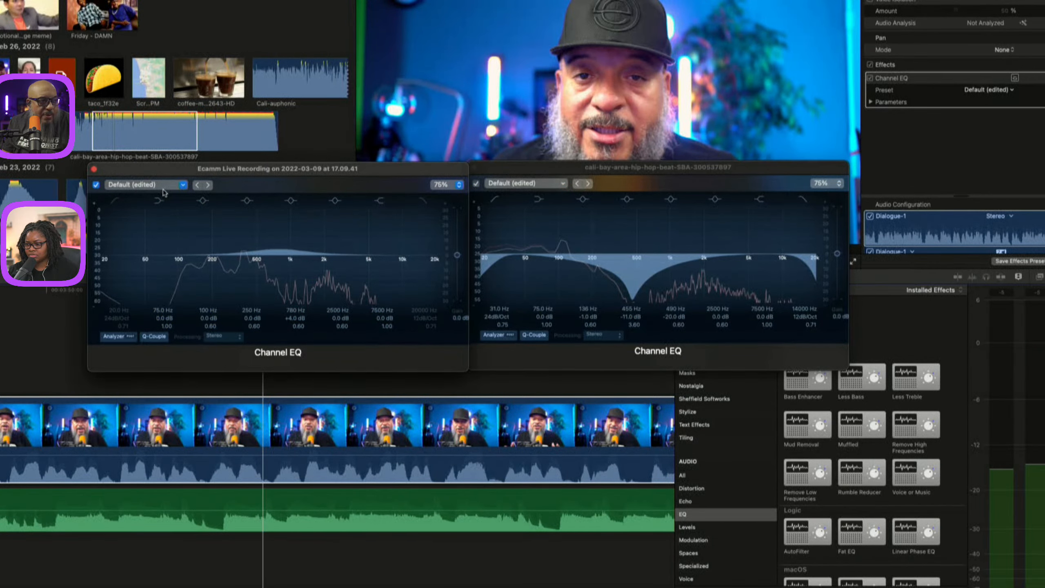
left_click(141, 503)
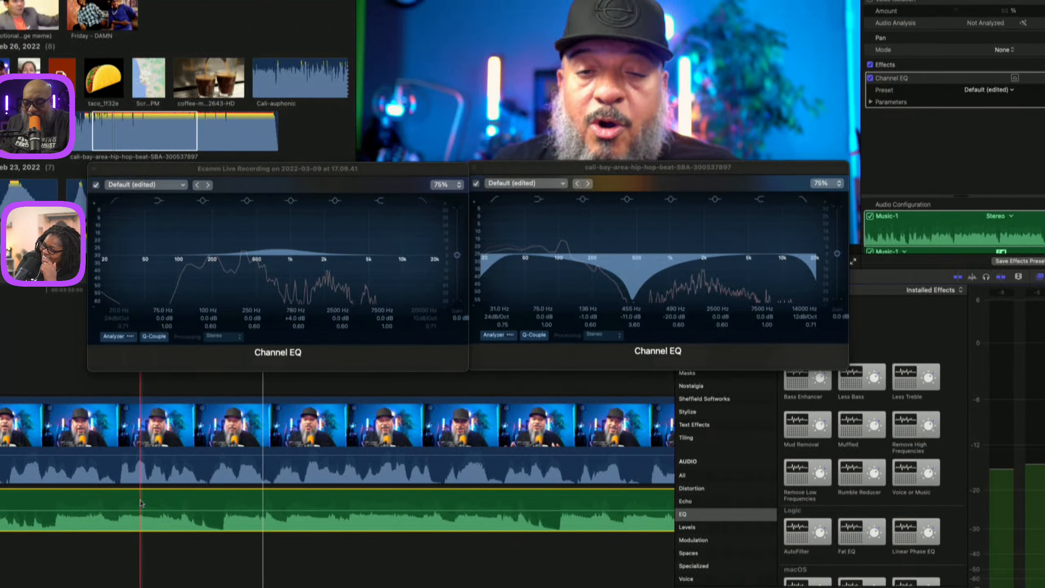
key("v")
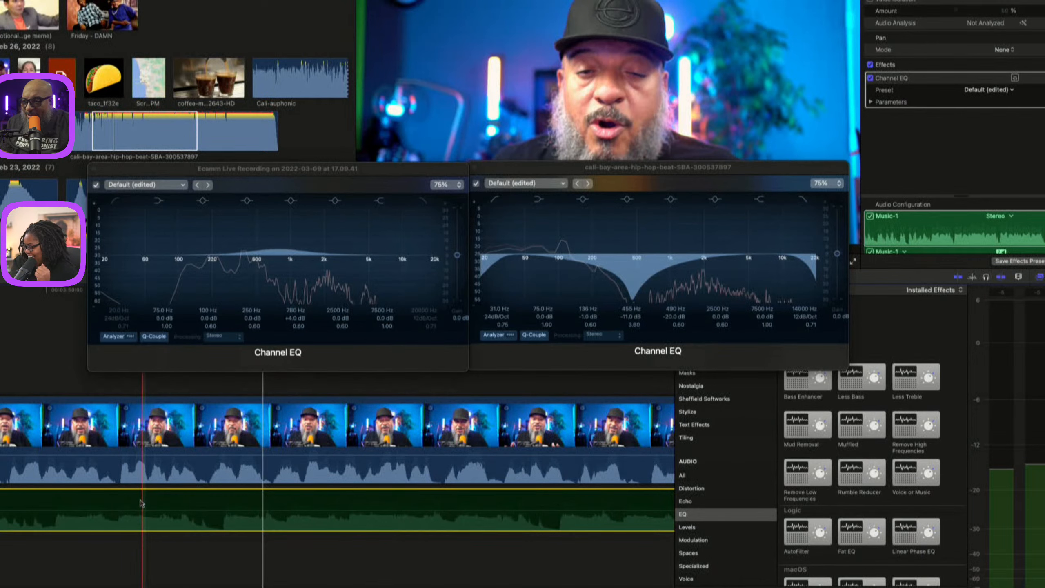
key("space")
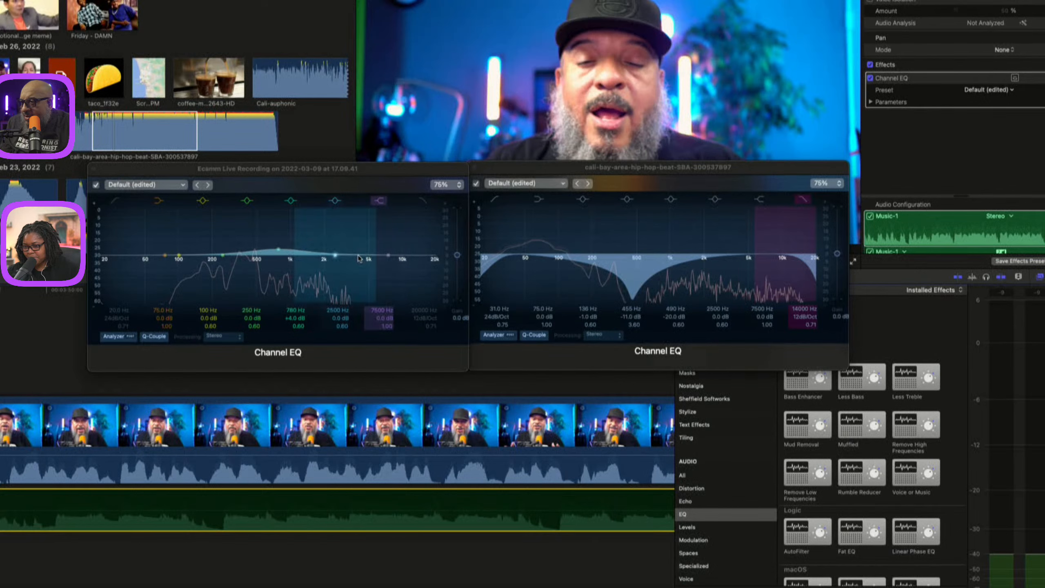
Sweep a +24 dB boost in the interview EQ's upper mids and turn it into a -6.5 dB cut at 1860 Hz.
left_click_drag(335, 256, 331, 198)
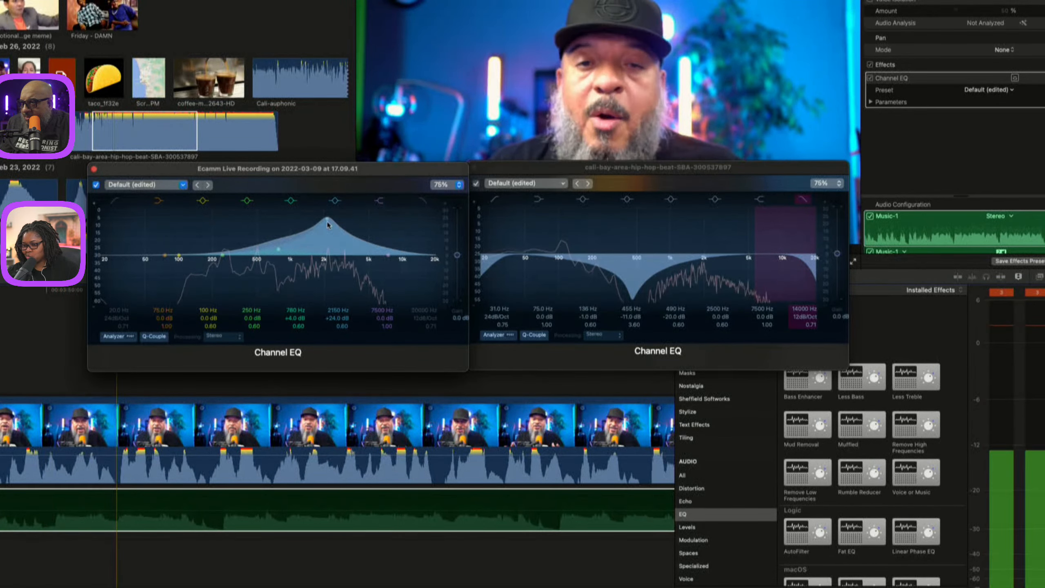
mouse_move(327, 222)
left_mouse_down()
mouse_move(112, 222)
mouse_move(399, 217)
mouse_move(322, 219)
left_mouse_up()
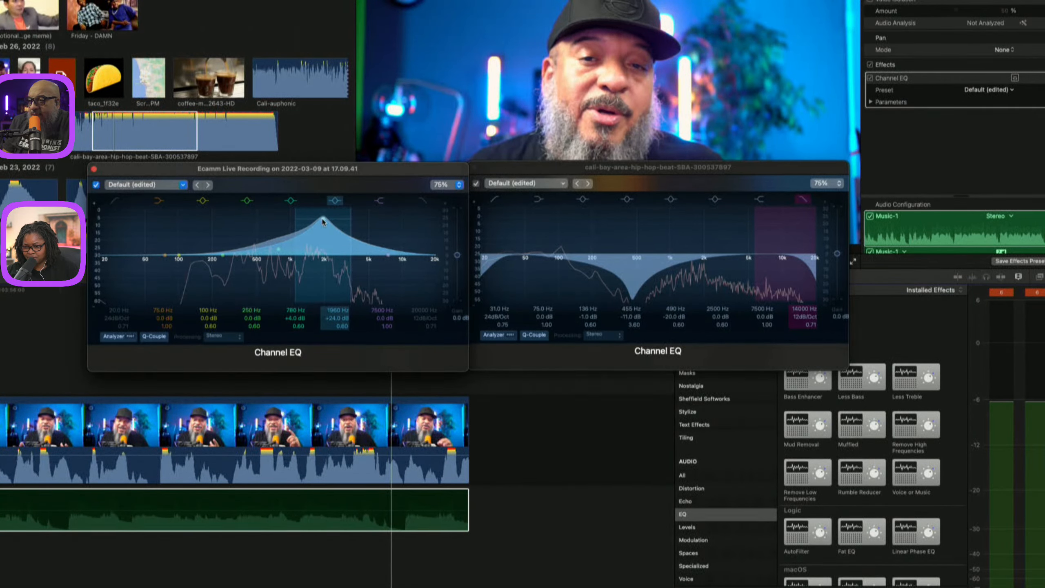
left_click_drag(323, 222, 320, 284)
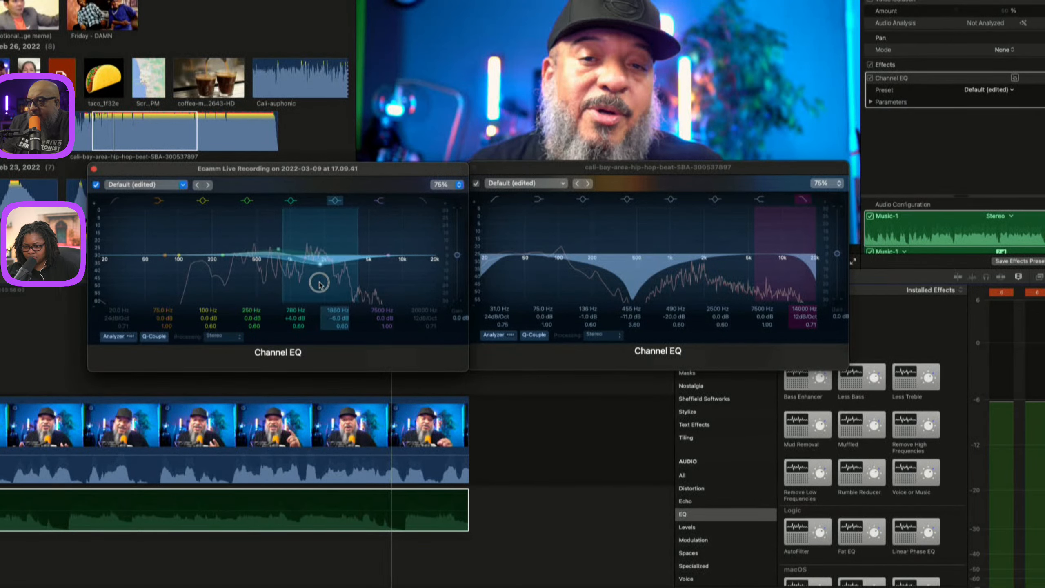
Play back the interview to hear the EQ cut.
left_click(13, 339)
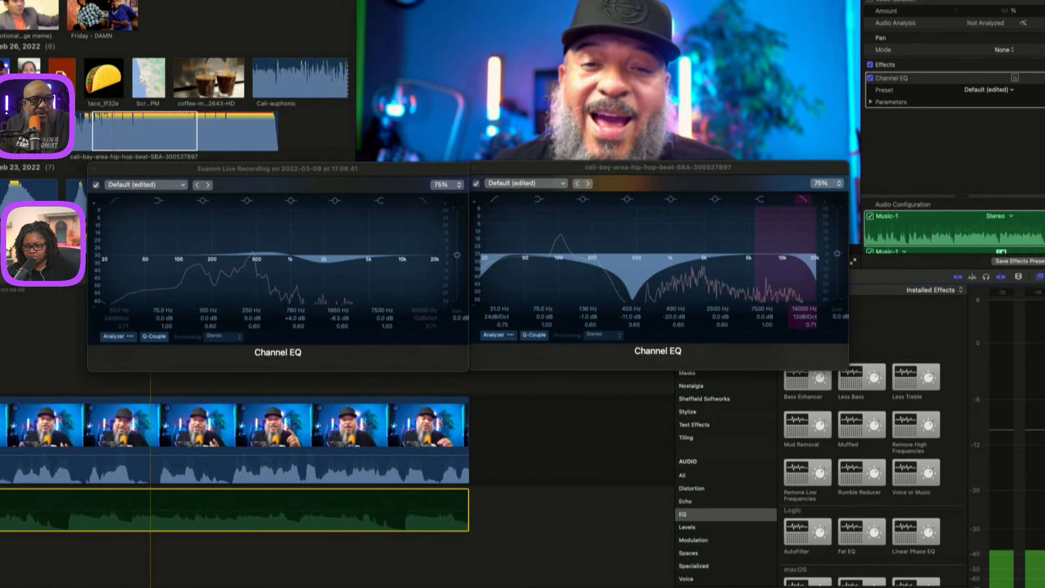
key("space")
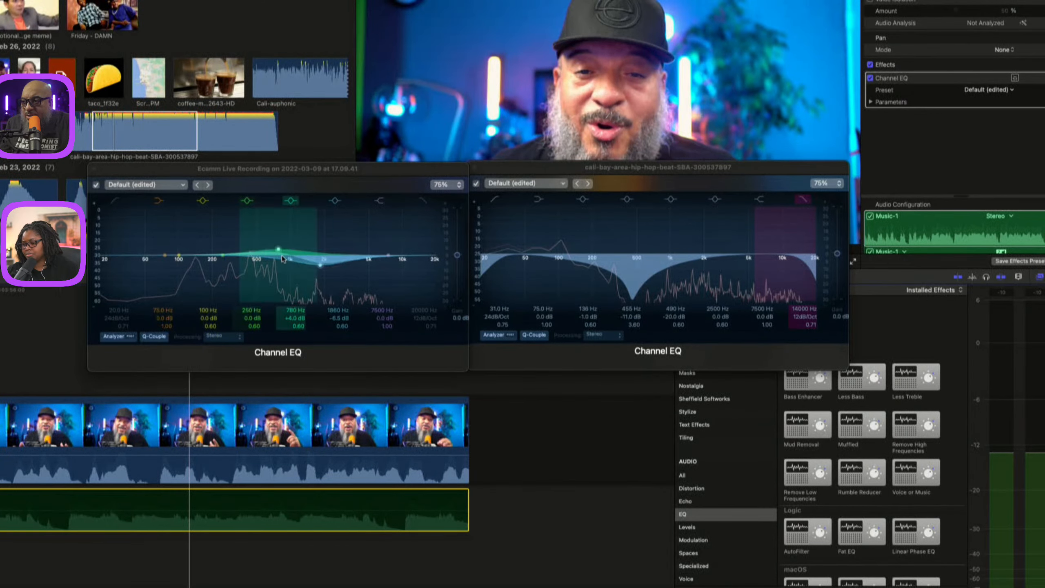
left_click(1, 350)
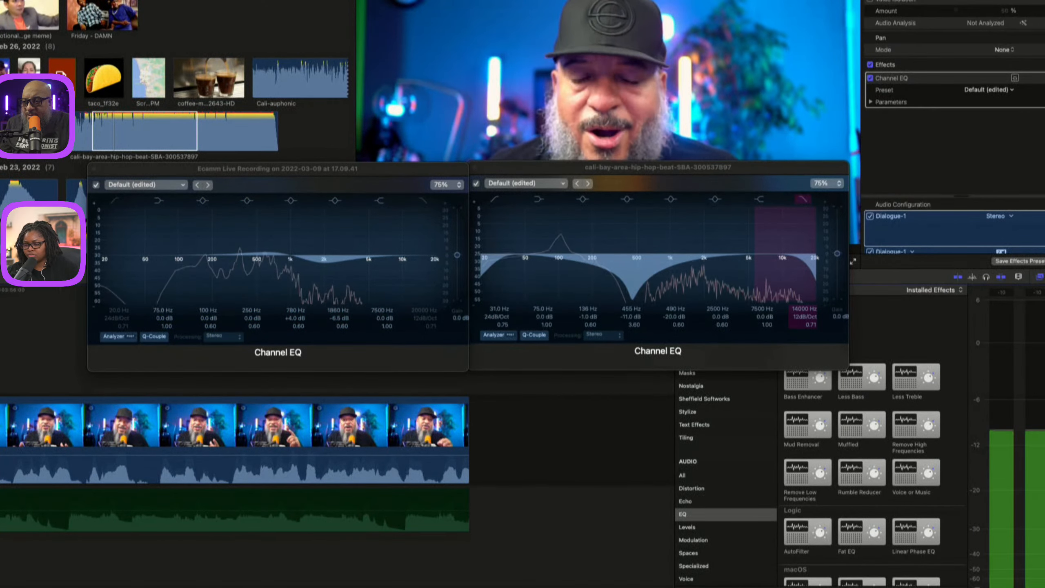
Undo the last three EQ changes.
key("super+z")
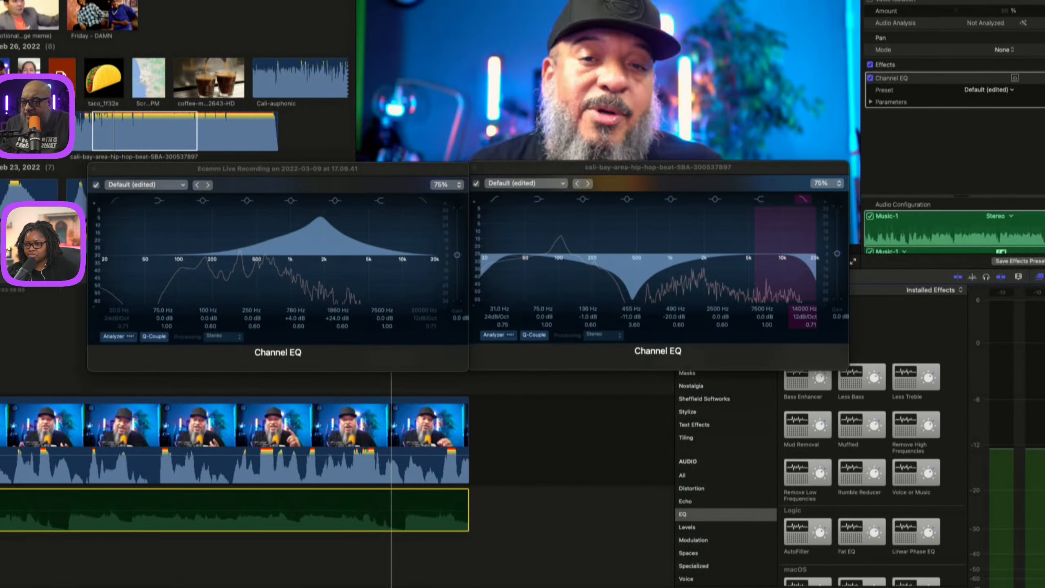
key("super+z")
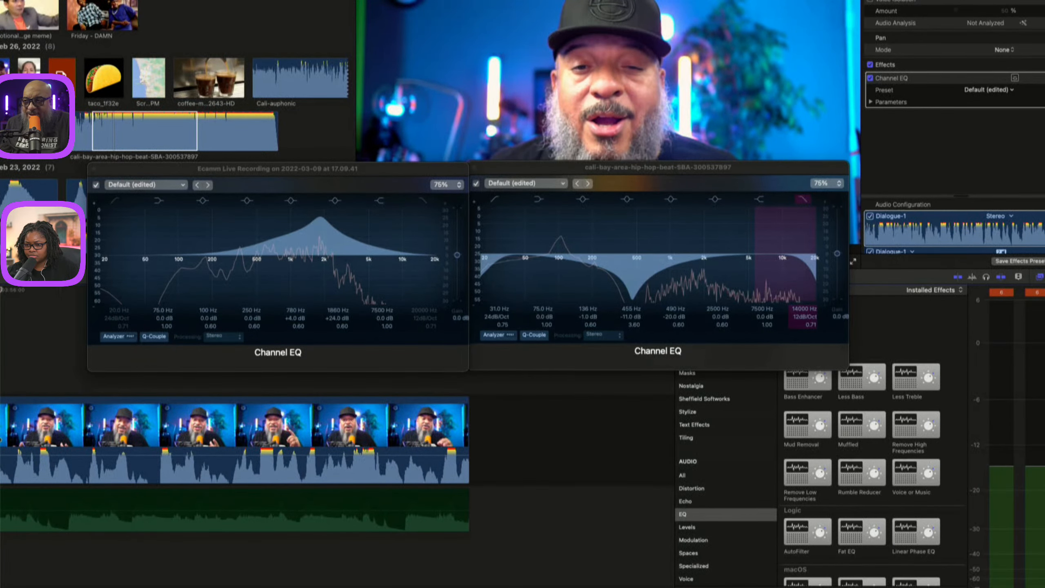
key("super+z")
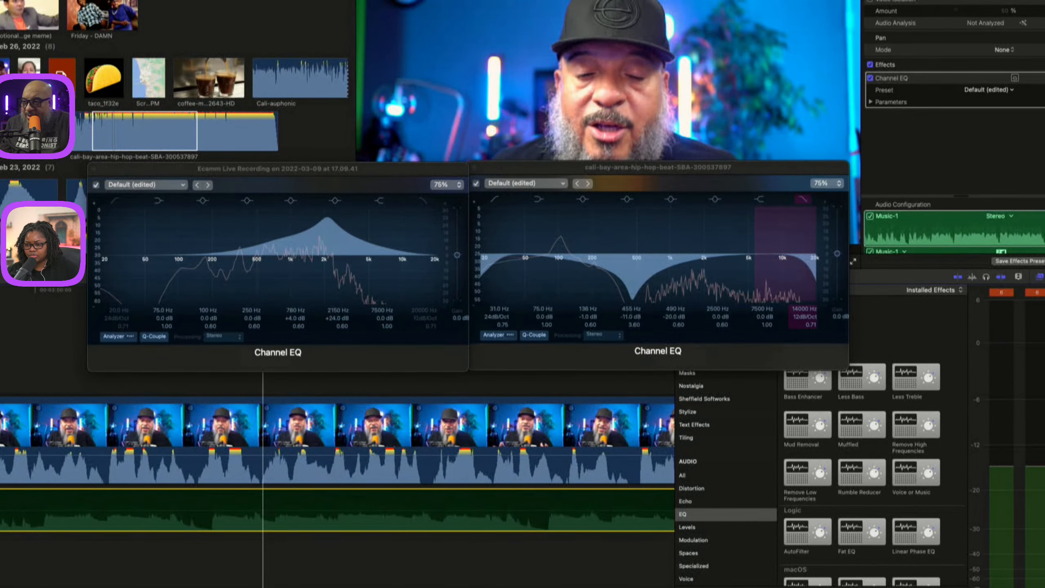
Set the interview EQ's upper-mid band to a -10.0 dB cut at 2000 Hz.
left_click(136, 510)
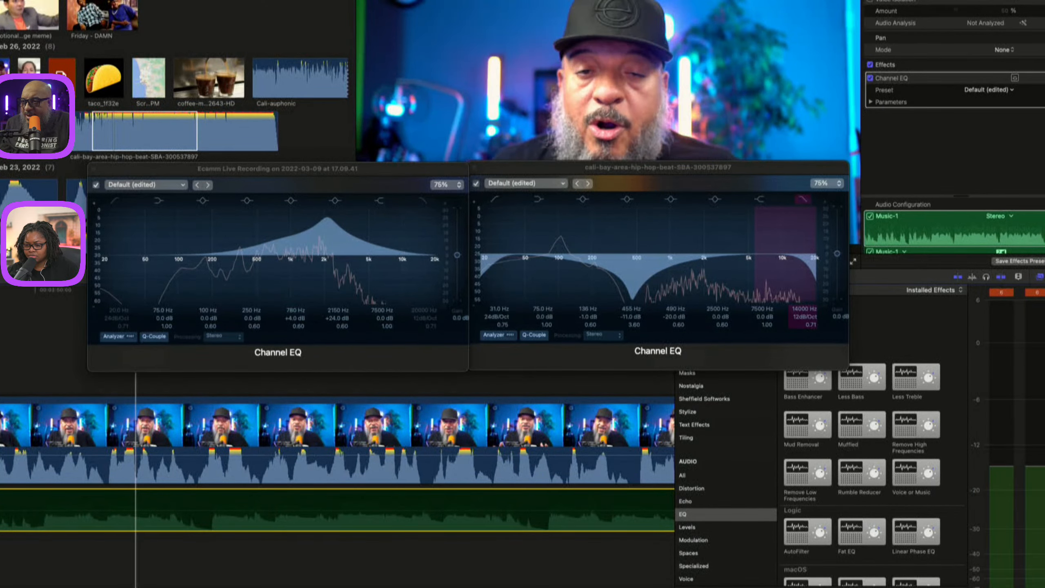
left_click_drag(328, 223, 324, 291)
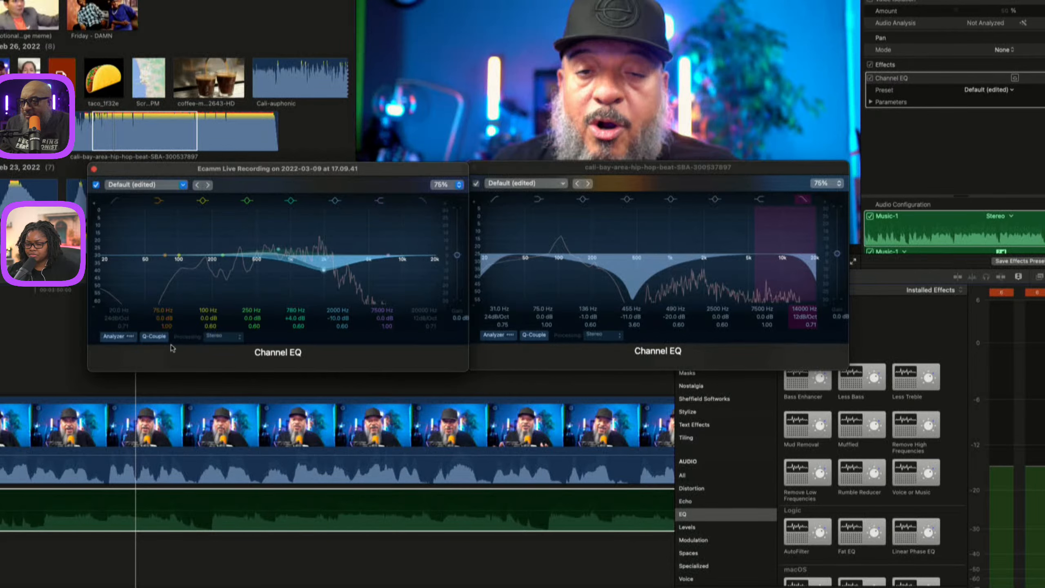
left_click(151, 337)
left_click(226, 343)
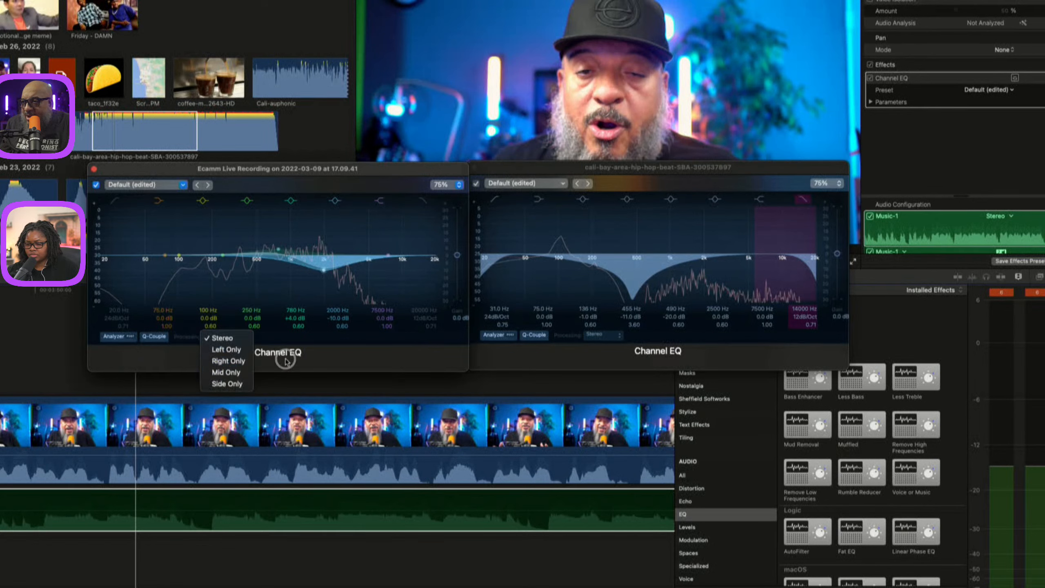
left_click(338, 354)
Apply the Voice-Over EQ preset from the Voice category to the interview's Channel EQ.
left_click(152, 186)
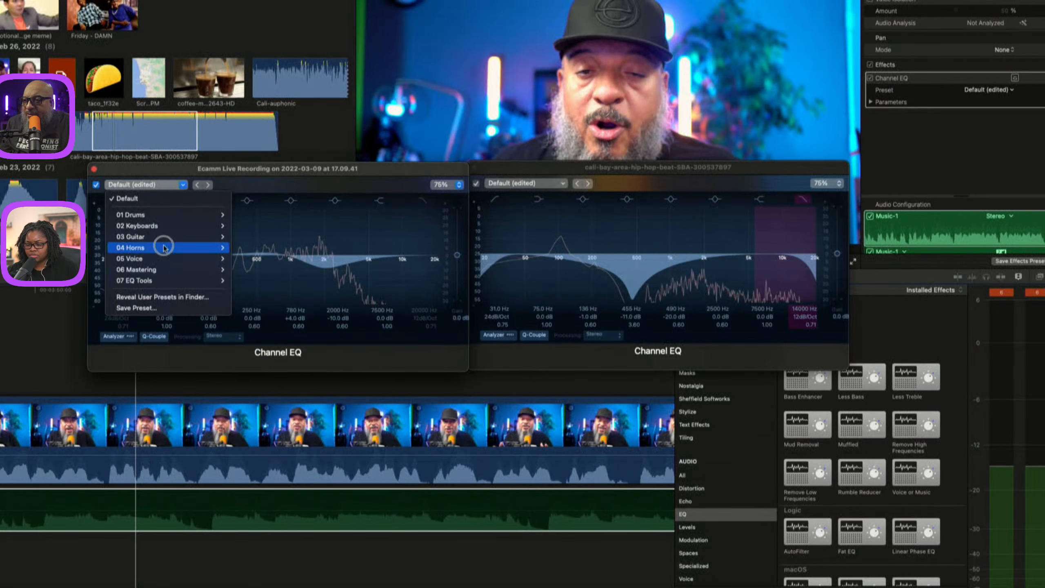
mouse_move(172, 259)
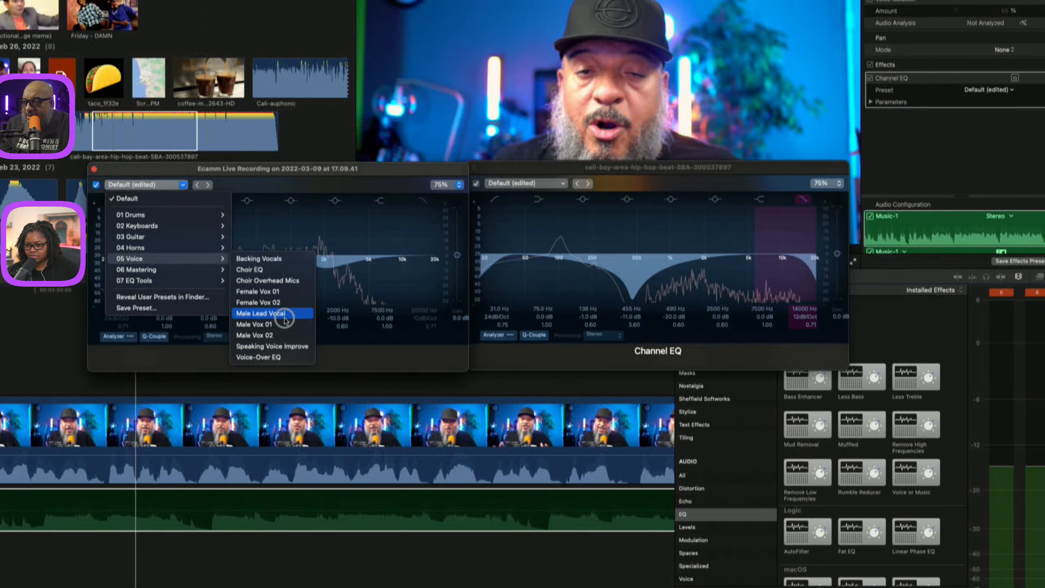
left_click(281, 357)
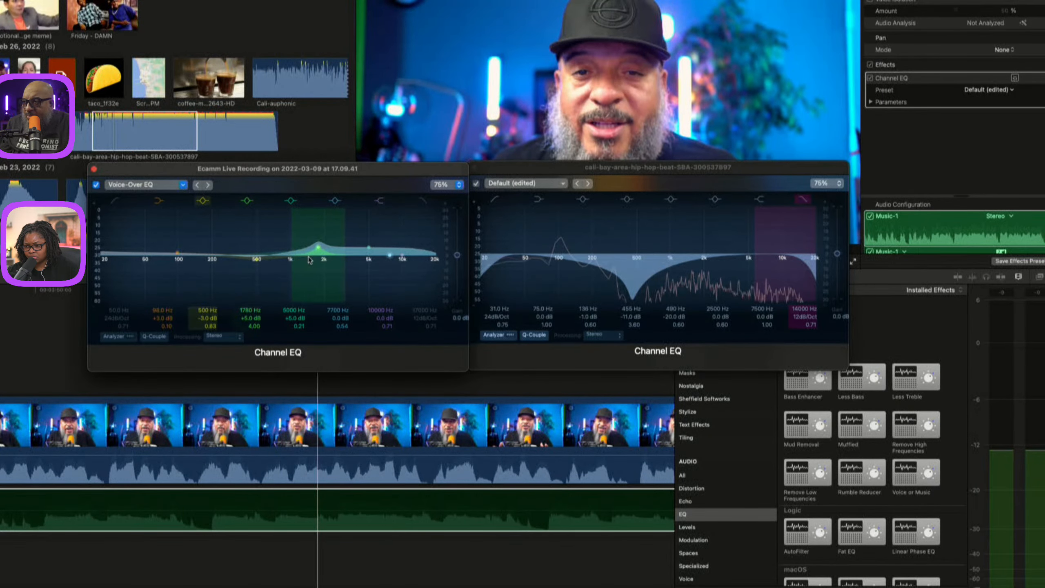
Lower the preset's 1800 Hz band to +4.0 dB and close the EQ windows.
left_click_drag(341, 249, 341, 251)
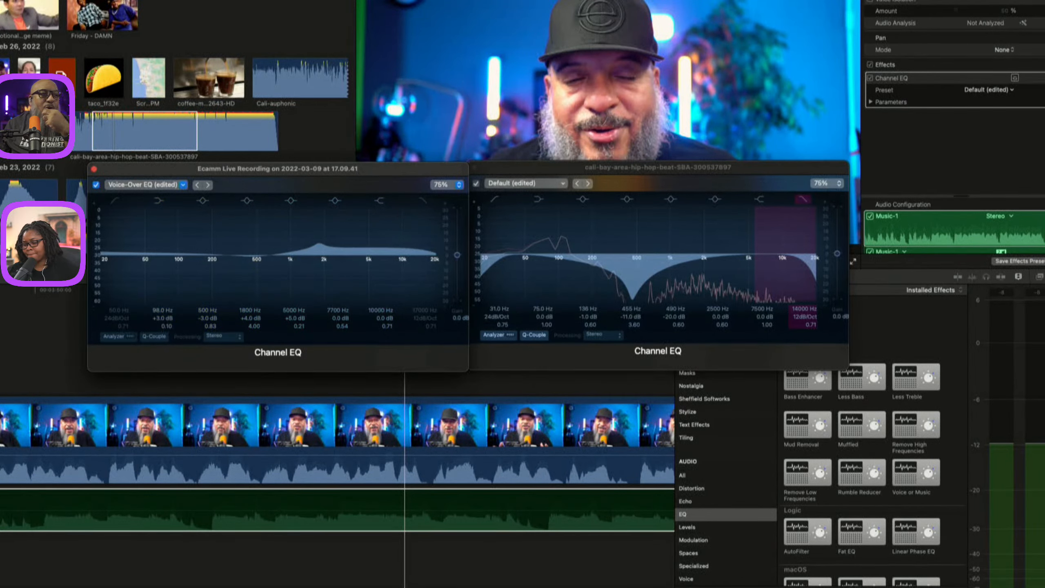
left_click(14, 340)
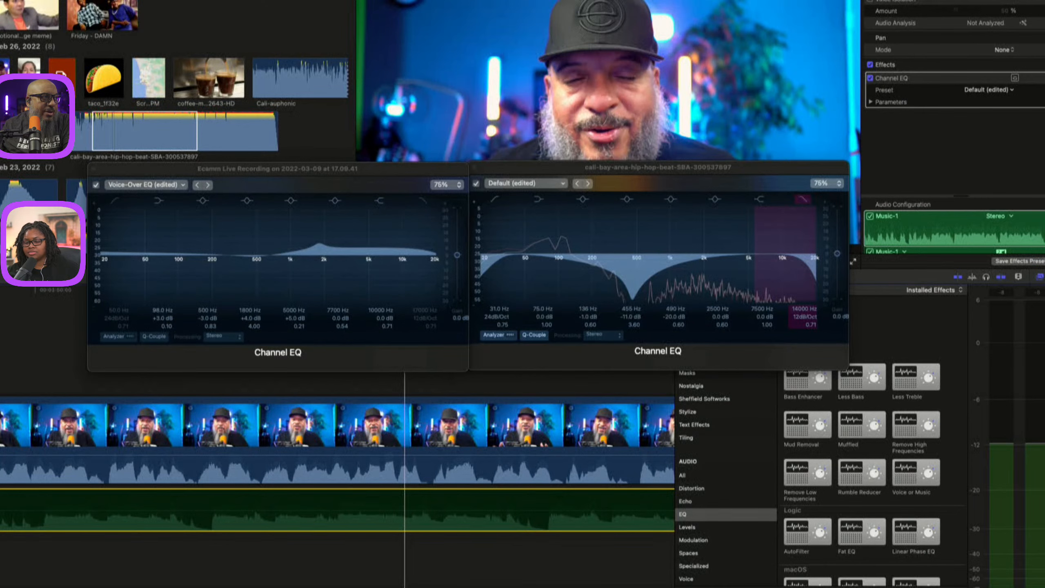
key("super+Tab")
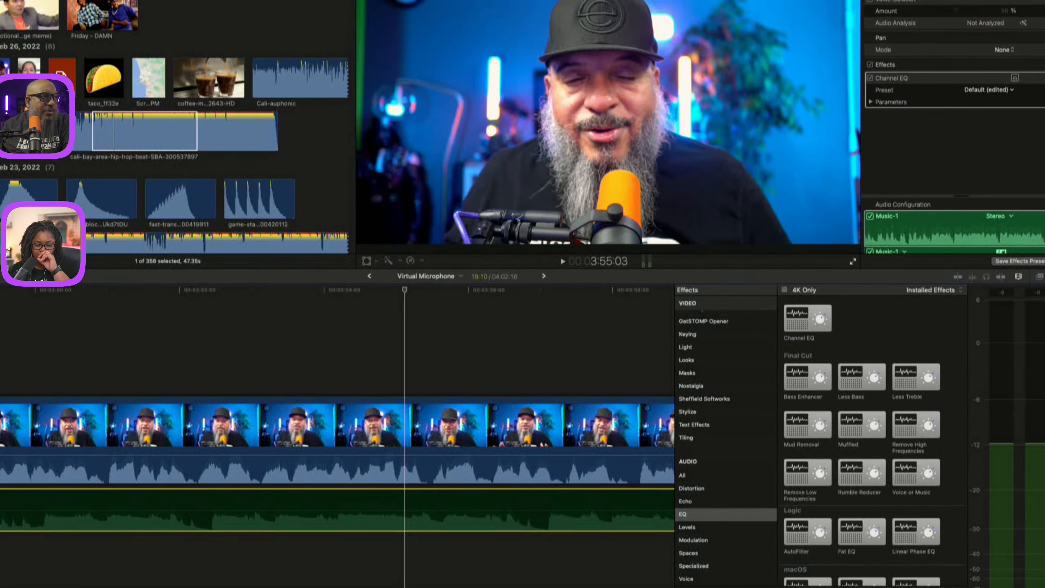